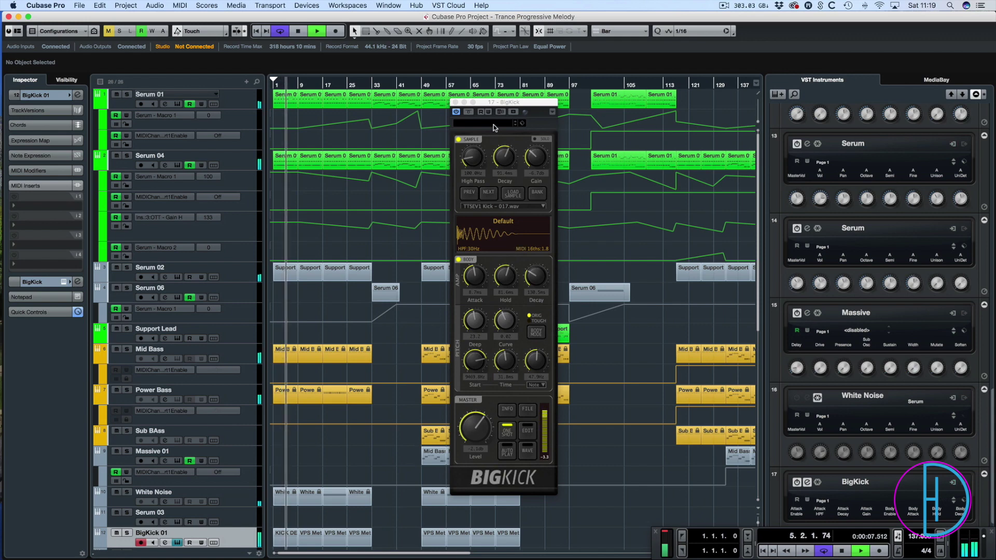
Stop playback and return the project cursor to bar 1
left_click_drag(521, 102, 495, 110)
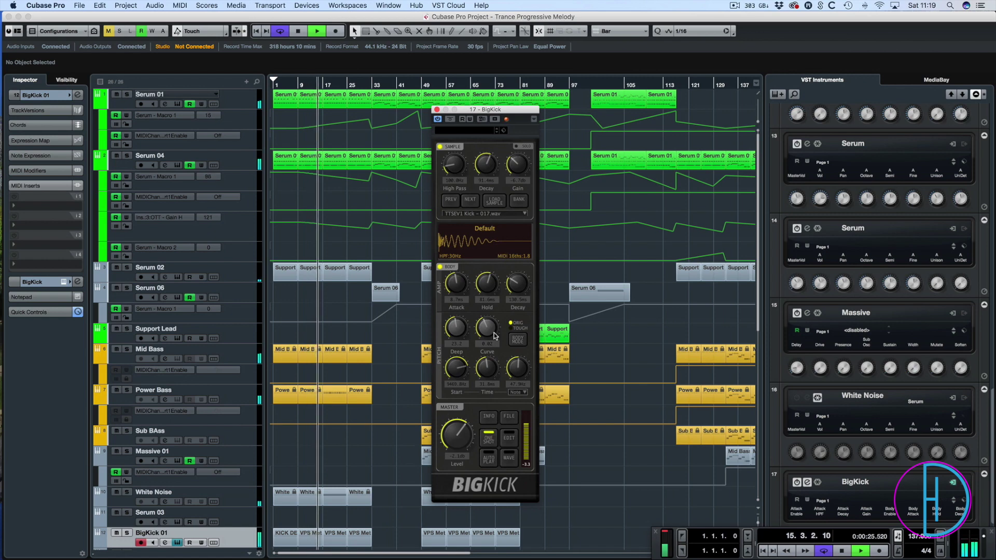
key("space")
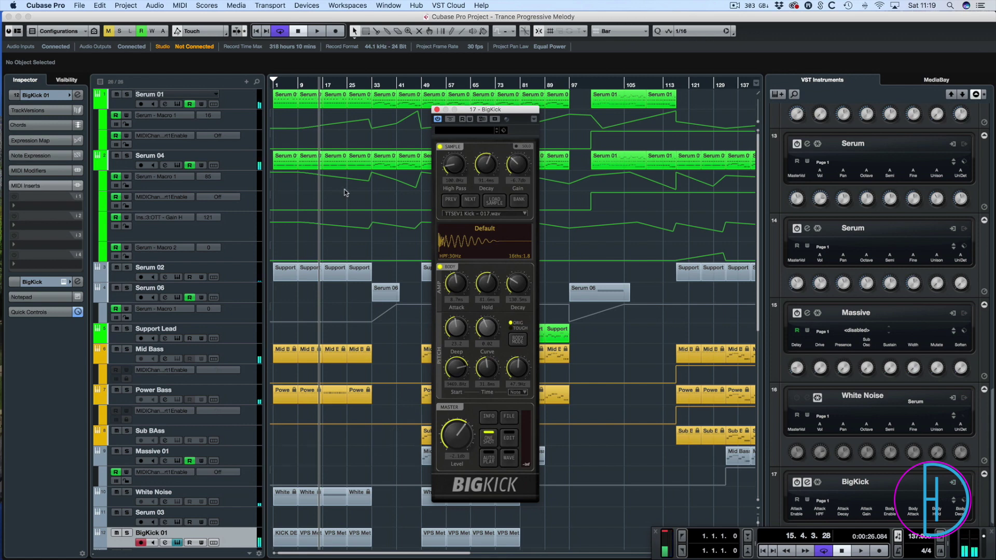
left_click(273, 79)
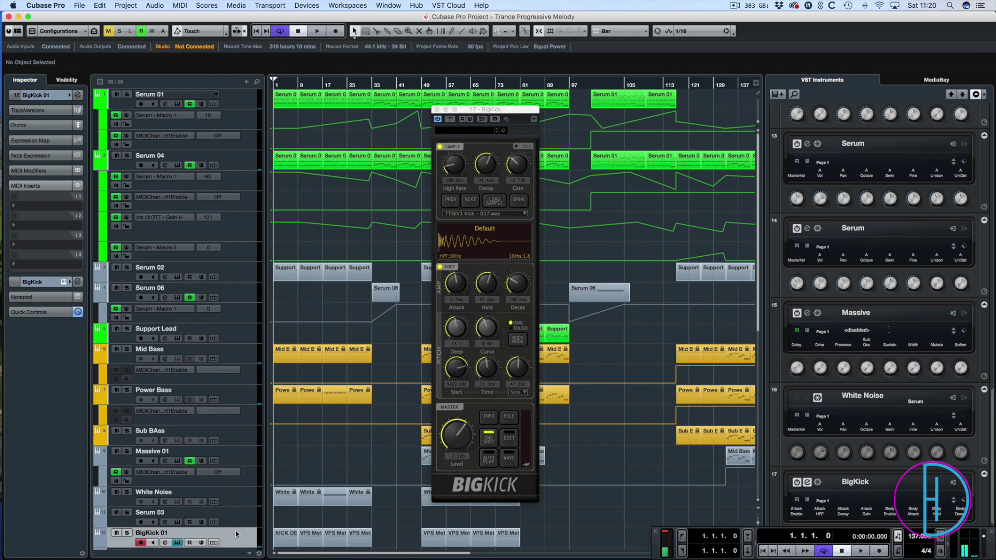
Select the KICK DEMO track and open its BigKick instrument in place of the other BigKick window, fully in view
scroll(313, 459, "down", 15)
scroll(245, 247, "up", 5)
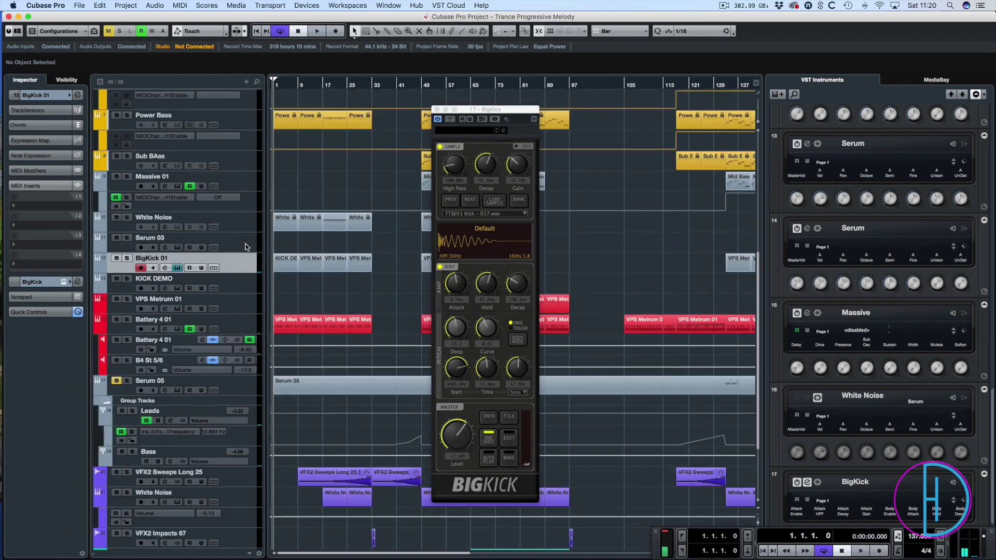
left_click(254, 284)
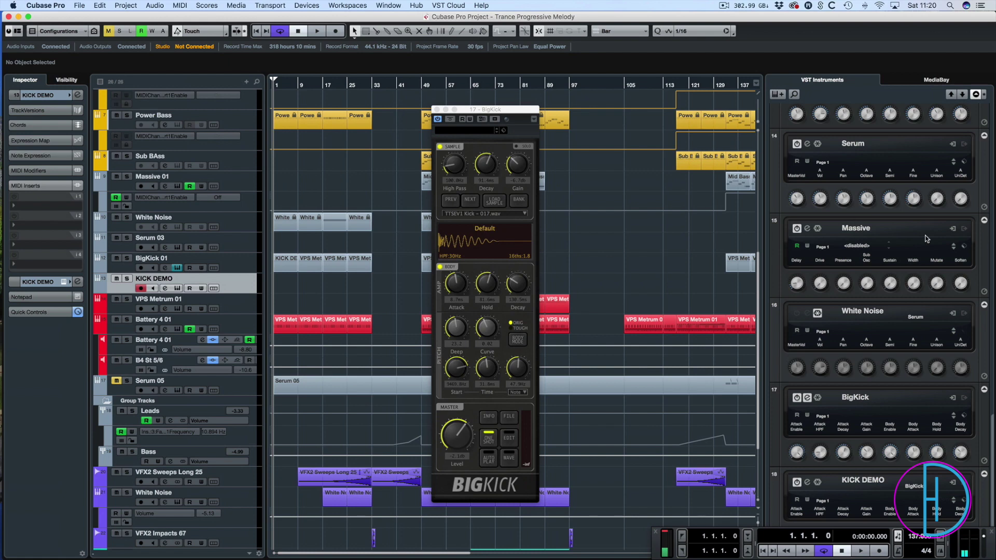
scroll(926, 238, "down", 1)
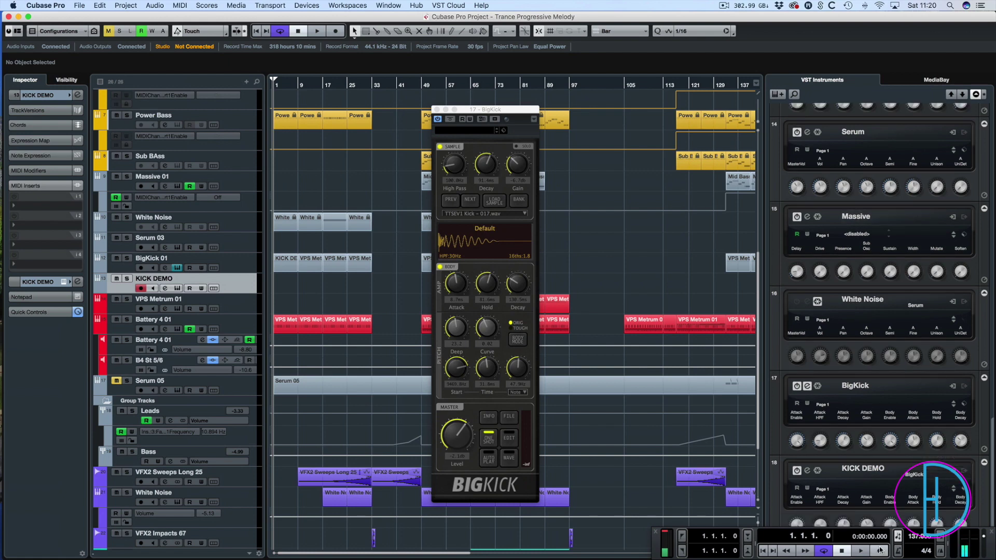
key("shift+h")
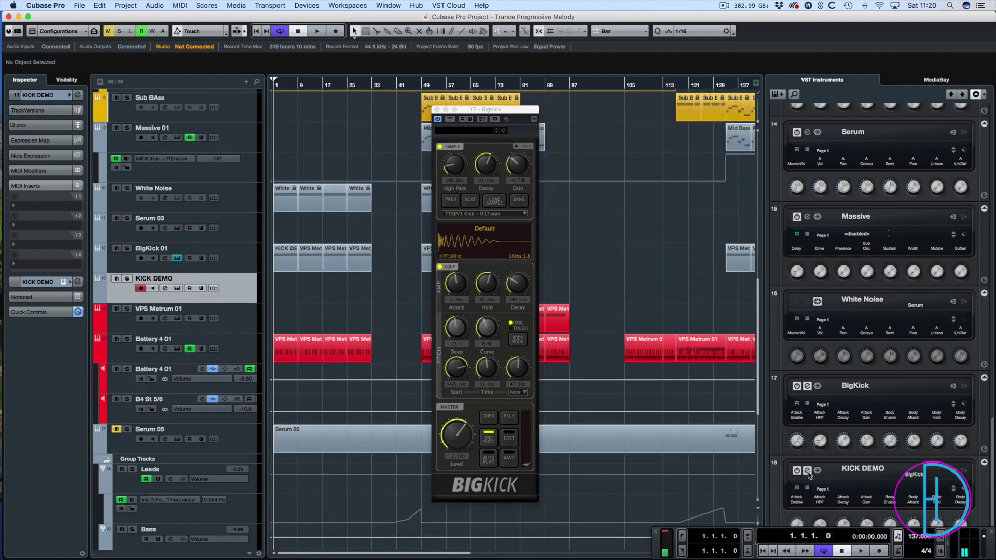
left_click(807, 471)
left_click(437, 109)
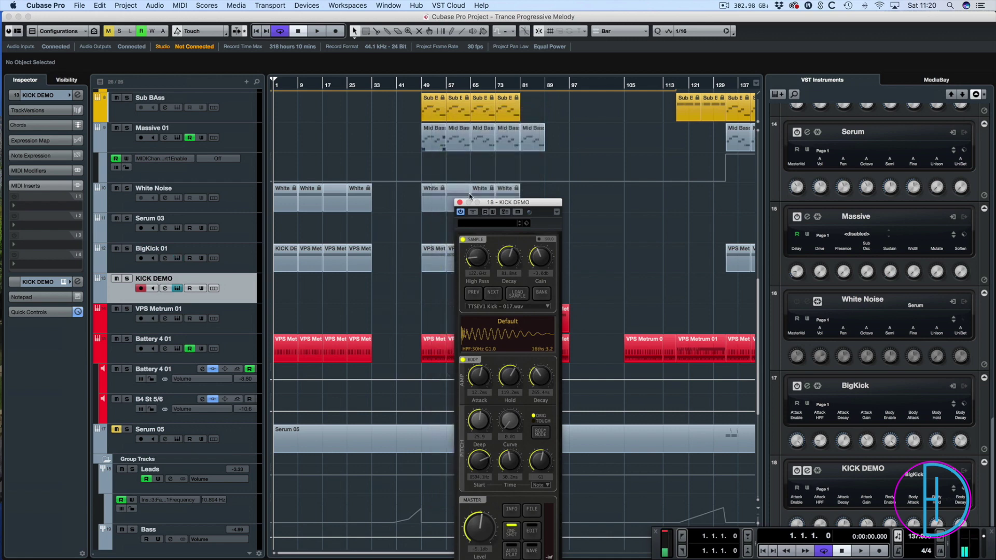
left_click_drag(510, 203, 498, 105)
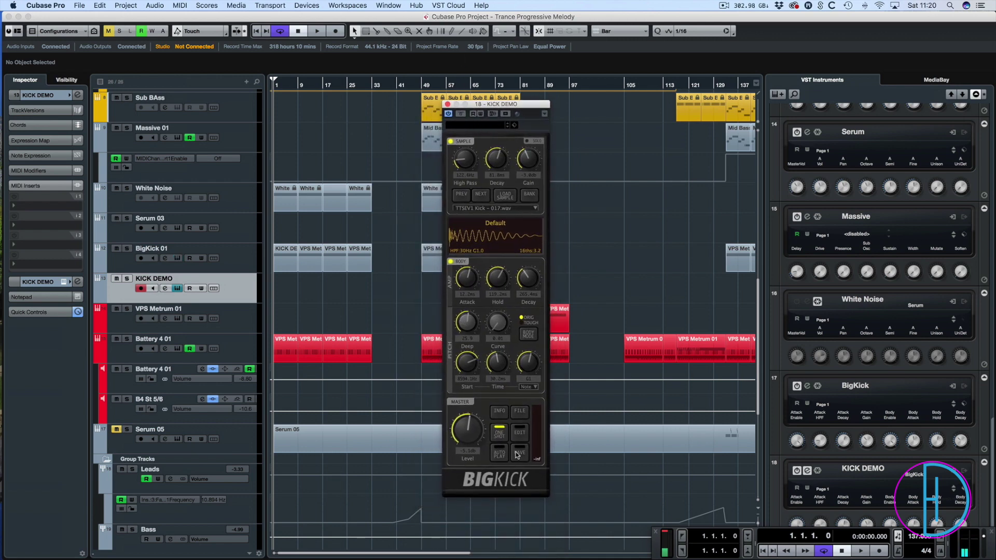
Load the factory Default preset into the KICK DEMO instrument
left_click(516, 415)
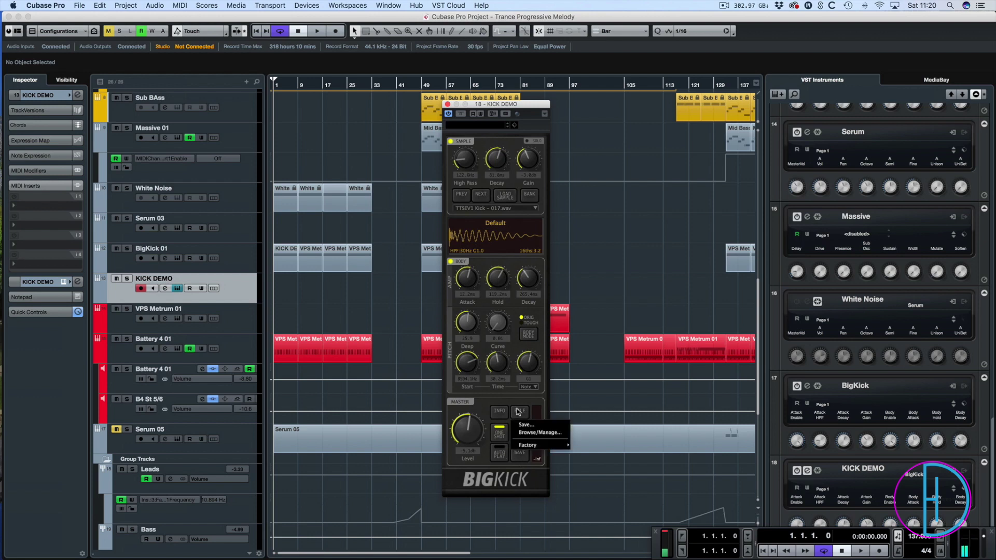
mouse_move(536, 444)
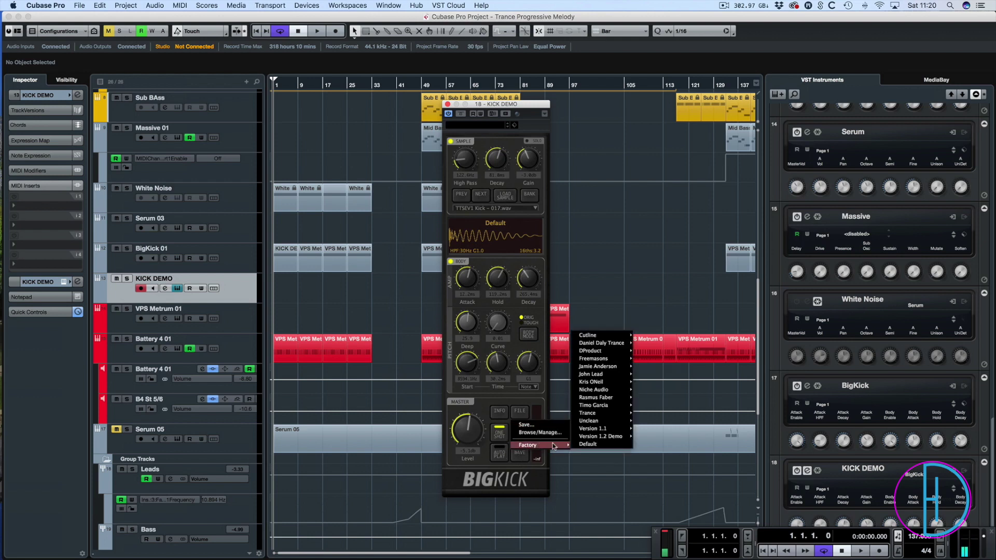
left_click(585, 444)
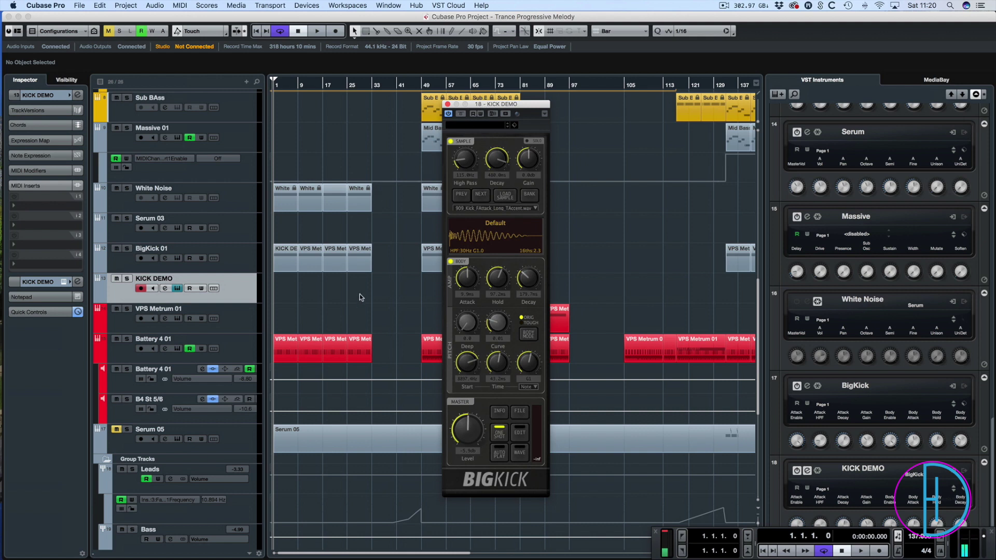
Move the first KICK DEMO clip from the BigKick 01 track down to the KICK DEMO track at bar 1
left_click(288, 253)
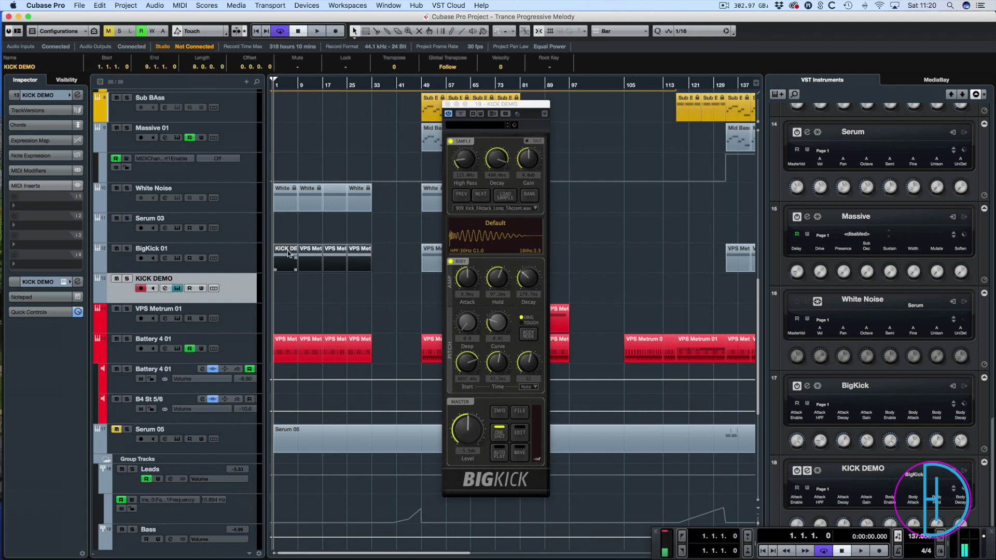
left_click(285, 288)
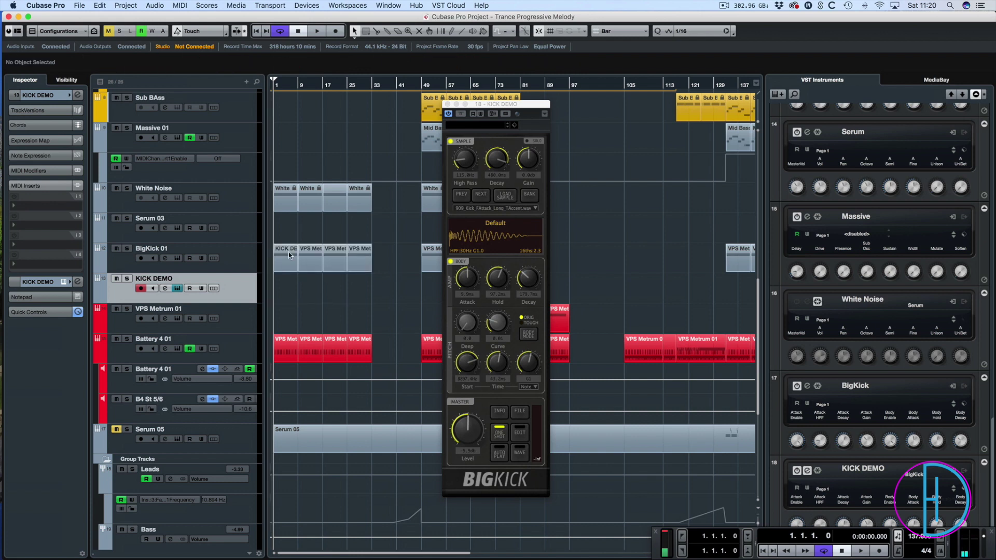
left_click_drag(289, 252, 287, 287)
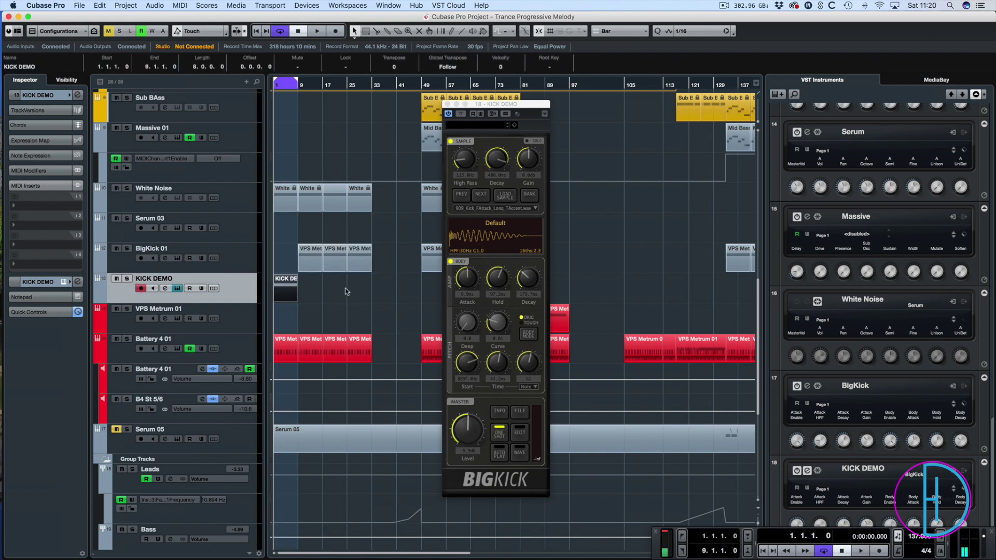
Solo the KICK DEMO track and briefly play back the default kick
key("space")
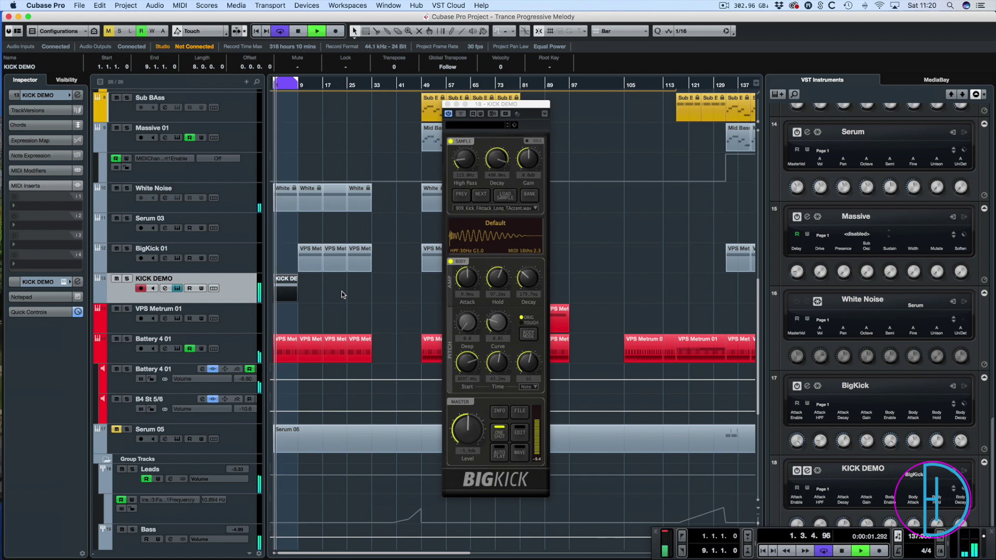
key("space")
left_click(127, 279)
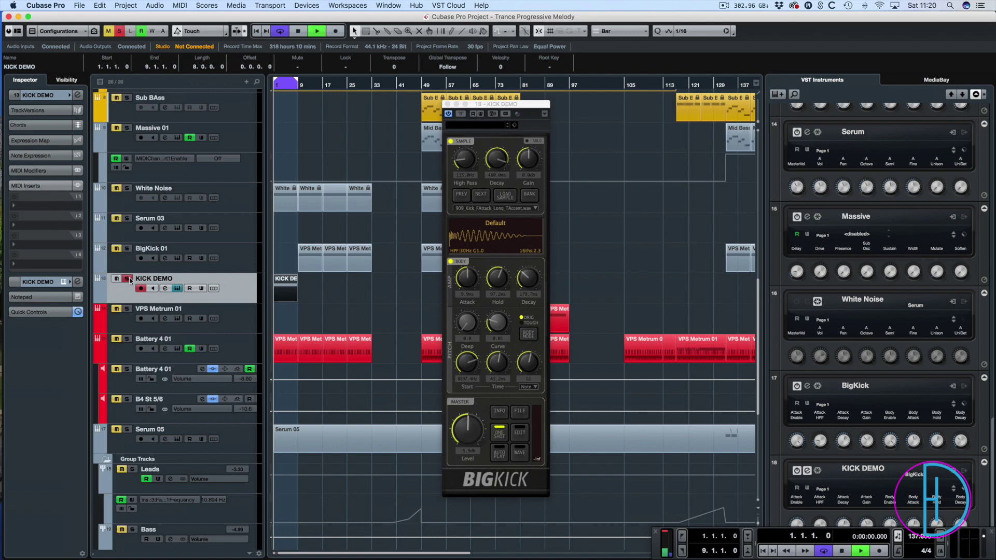
key("space")
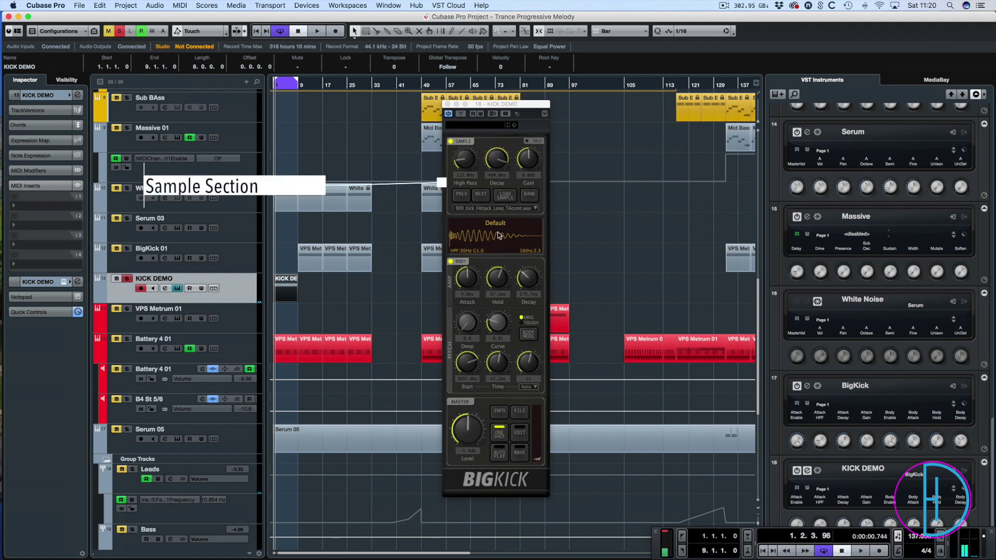
Raise the Attack of the kick's body section slightly
left_click(482, 146)
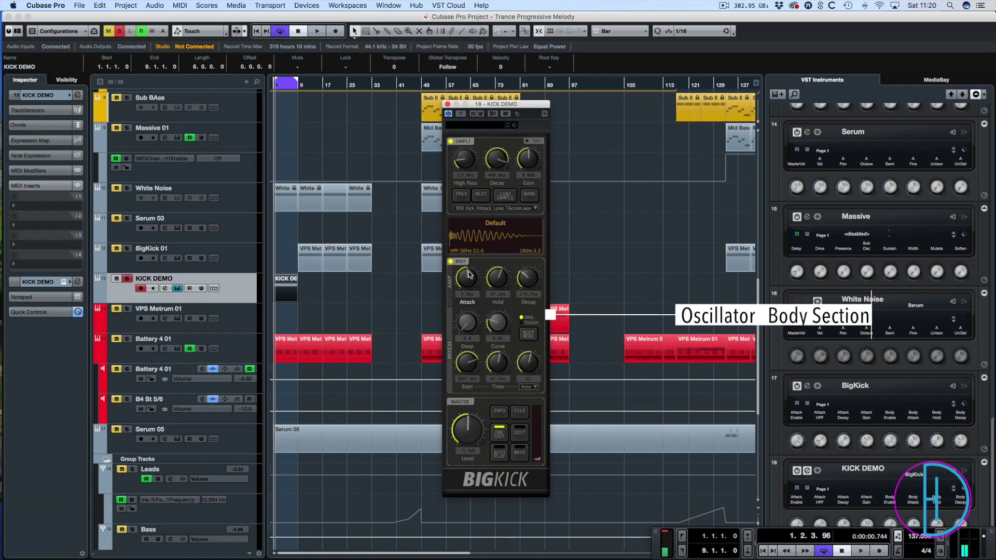
left_click_drag(468, 275, 468, 272)
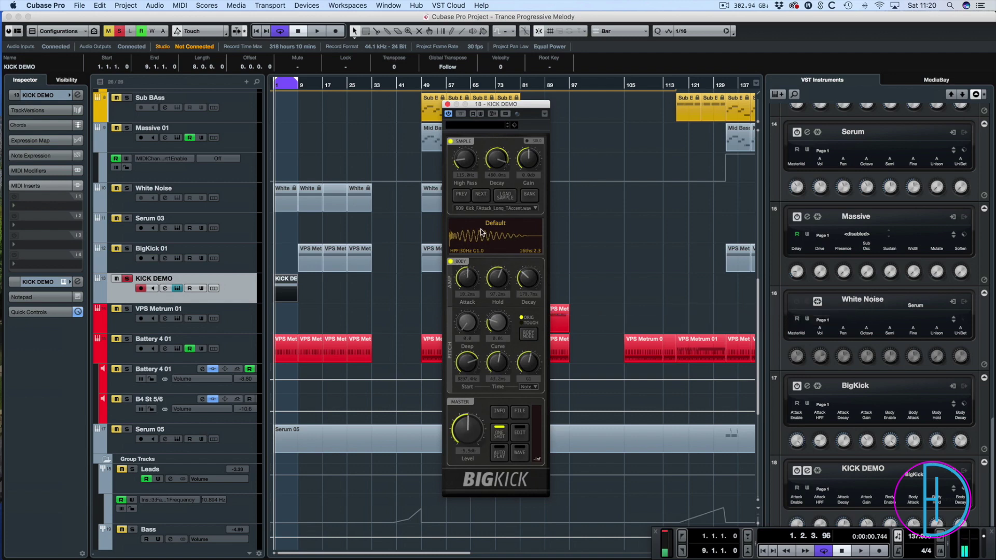
View BigKick's waveform and equalizer edit pages, then return to the body section
left_click(520, 455)
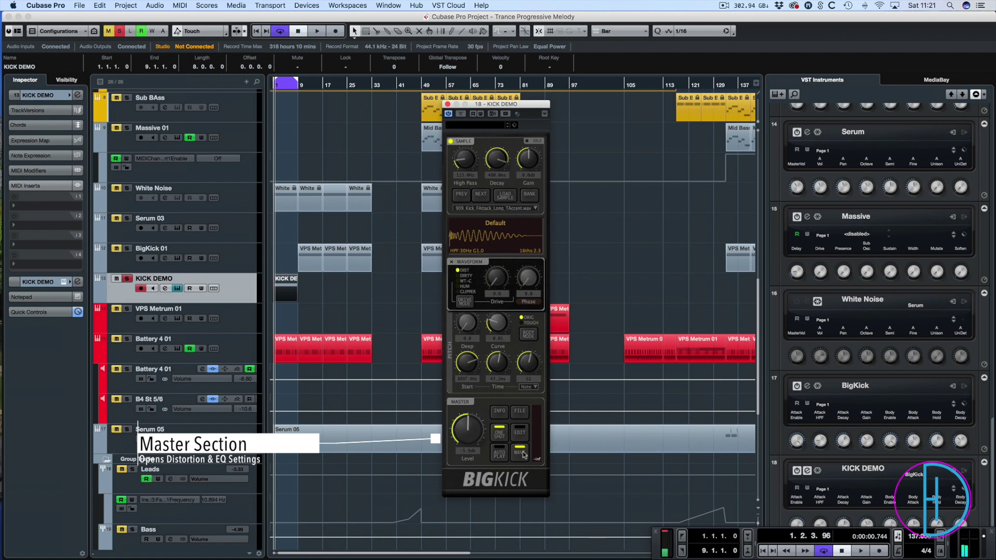
left_click(519, 432)
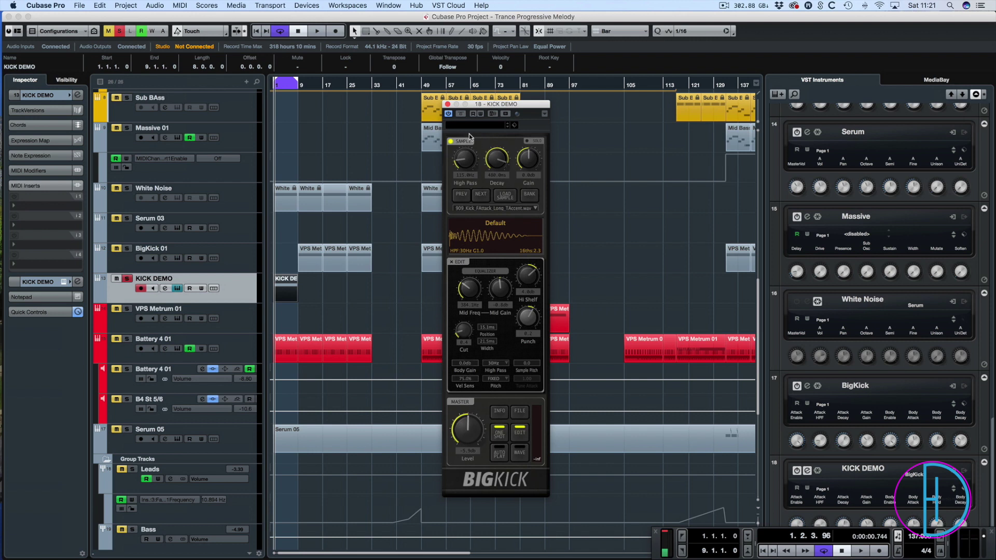
left_click(517, 432)
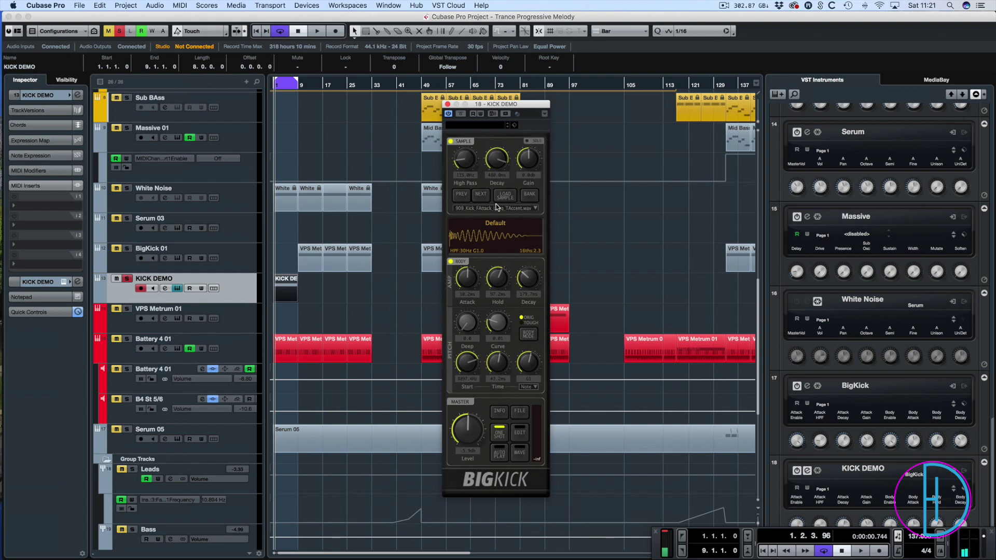
Load the RY70_SmashKick.wav sample into BigKick and audition it
left_click(513, 208)
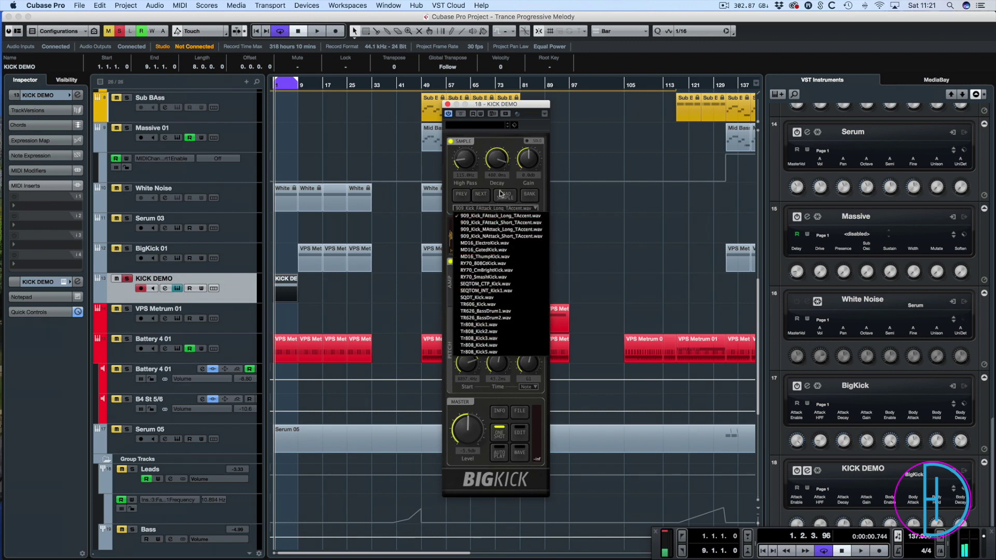
left_click(506, 145)
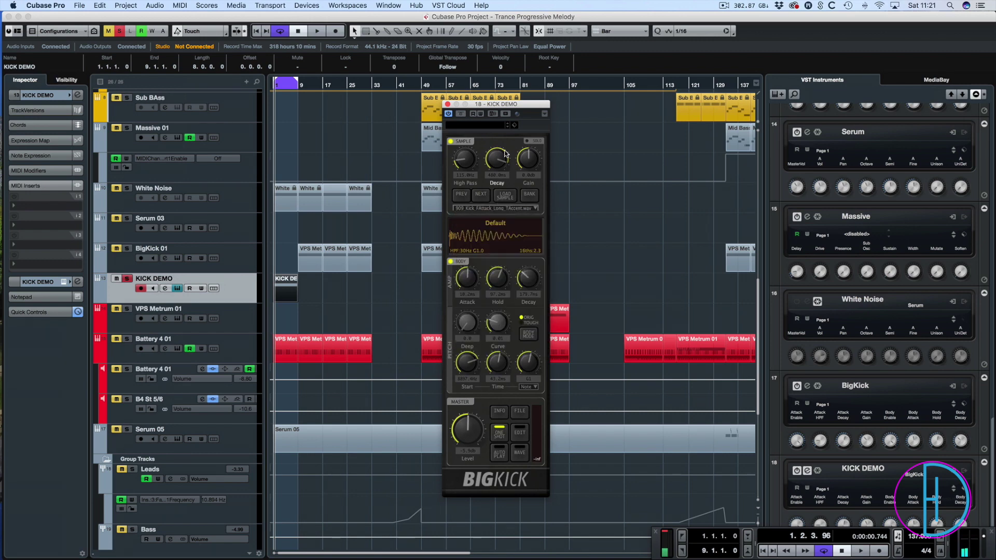
left_click(486, 207)
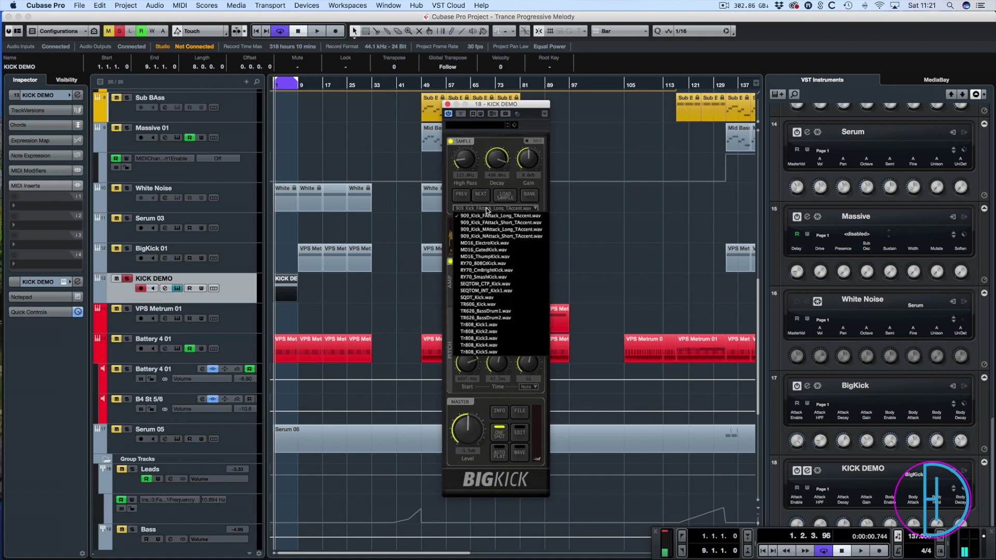
left_click(506, 278)
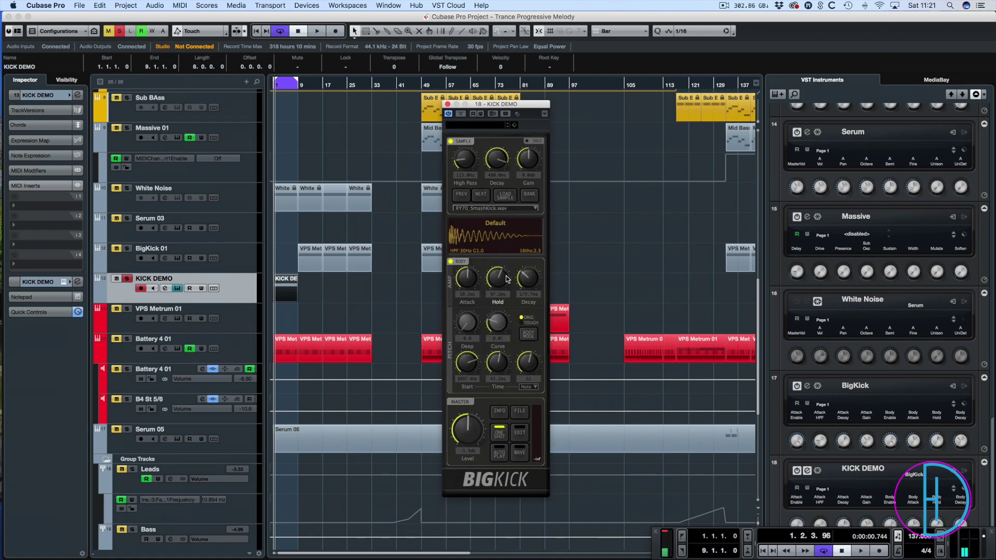
key("space")
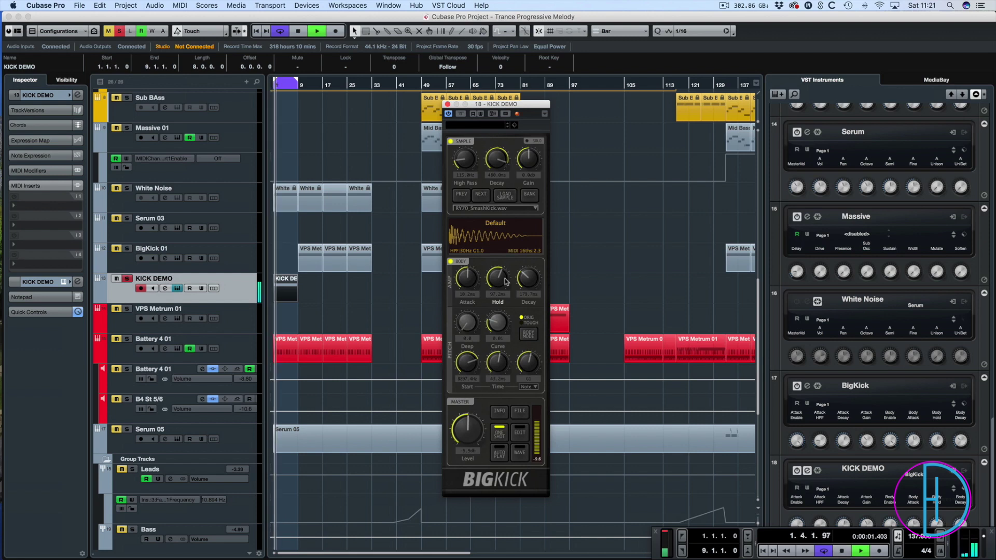
key("space")
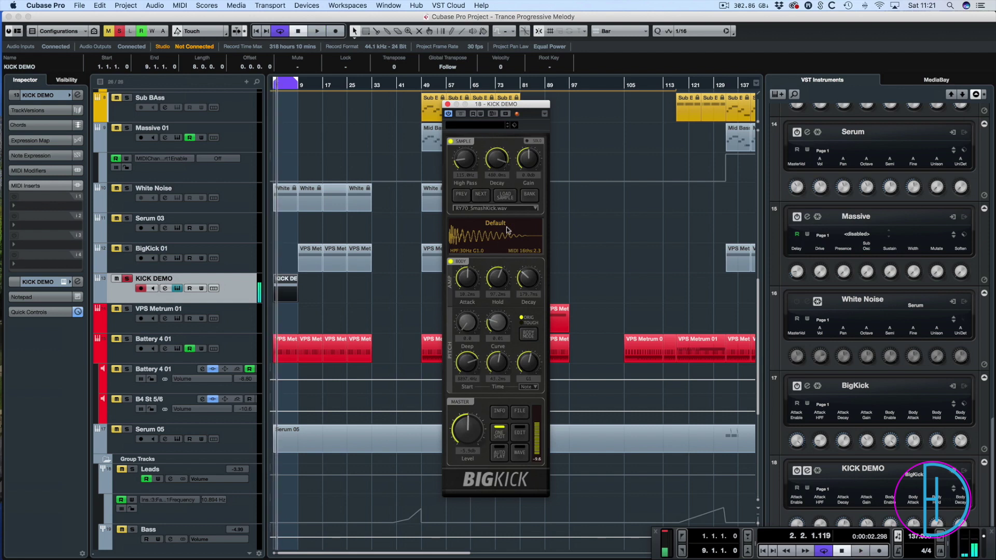
Switch to the next sample, SEQTOM_CTP_Kick.wav, and audition it
left_click(481, 194)
key("space")
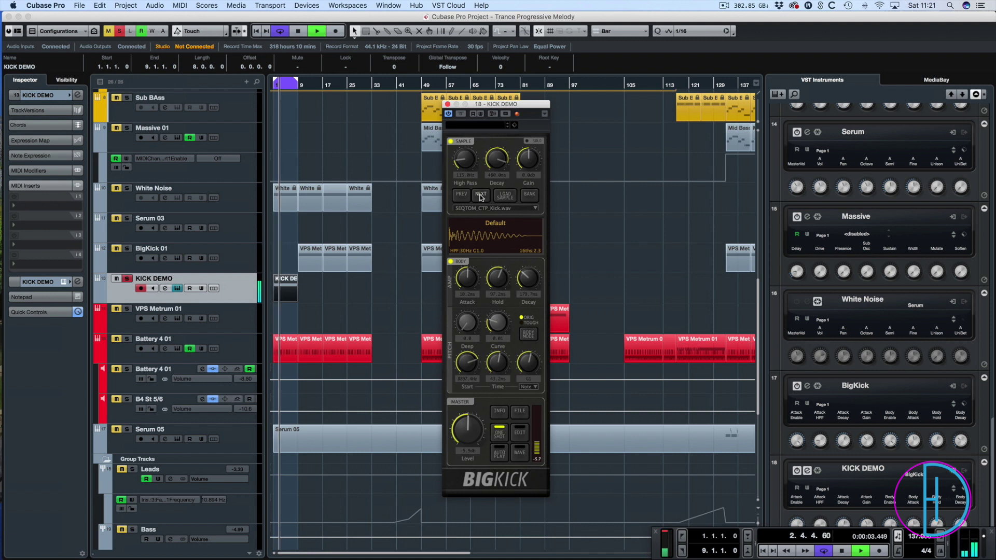
key("space")
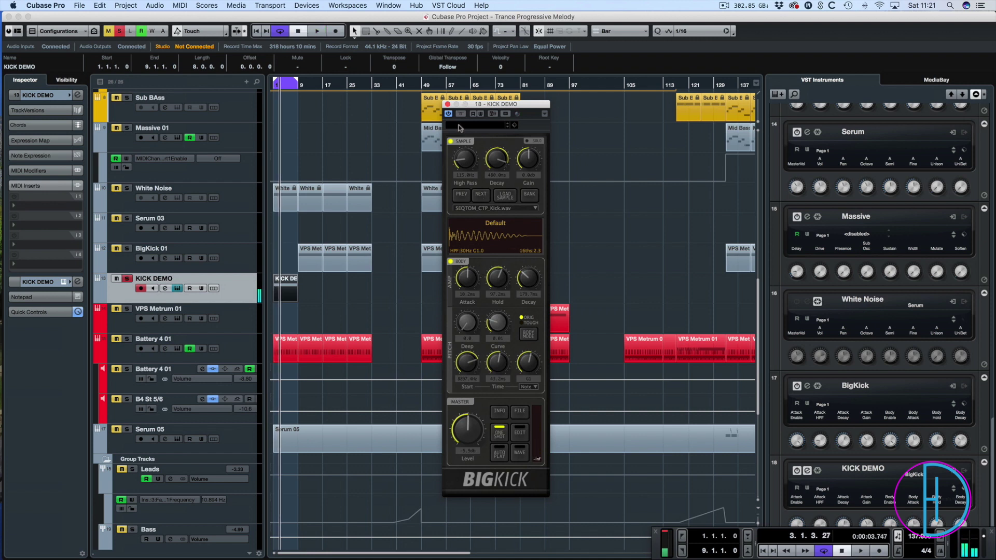
Lower the sample's High Pass to its minimum and turn off the body section
left_click_drag(462, 163, 461, 160)
key("space")
key("space")
left_click(450, 262)
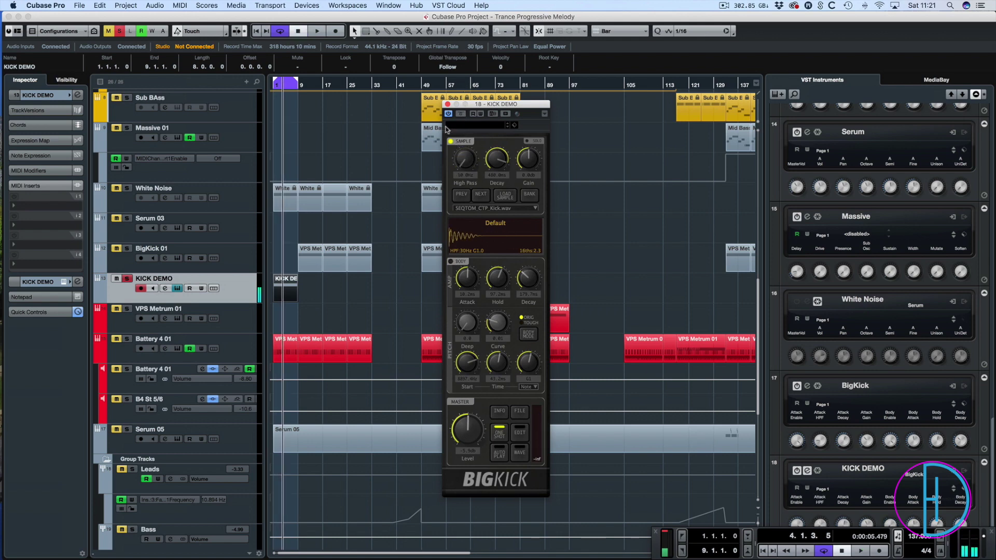
Audition the sample without the body while sweeping its High Pass up and back to the minimum
key("space")
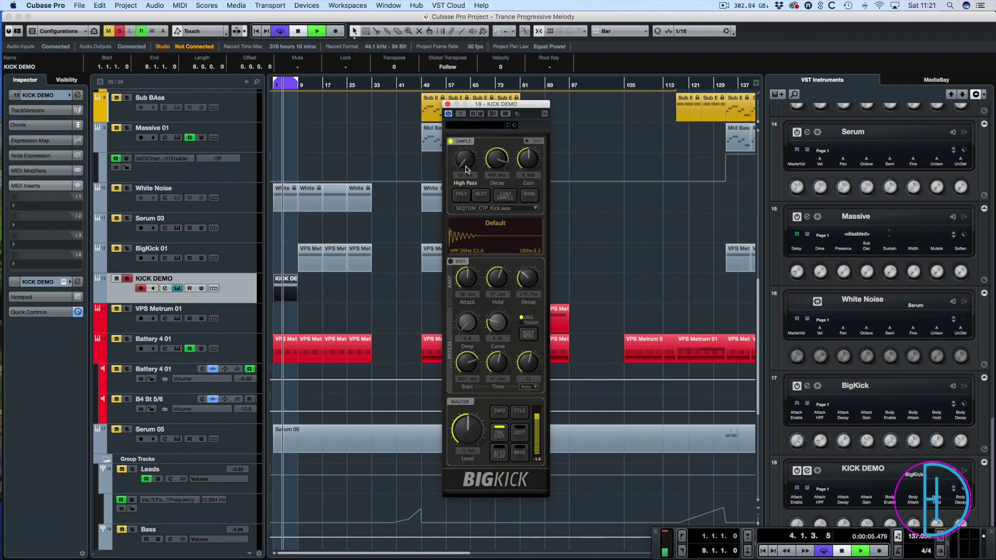
mouse_move(464, 165)
left_mouse_down()
mouse_move(479, 50)
mouse_move(470, 161)
left_mouse_up()
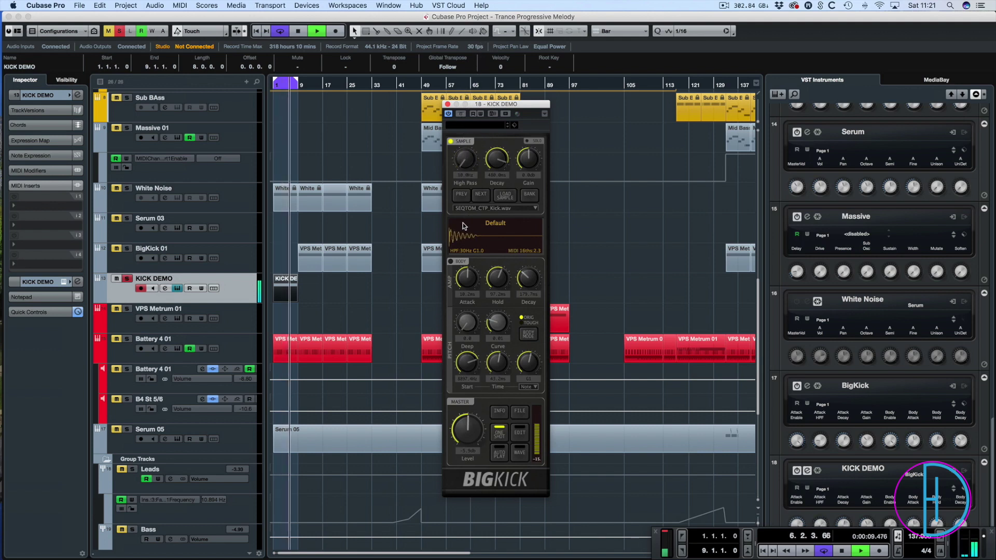
key("space")
key("space")
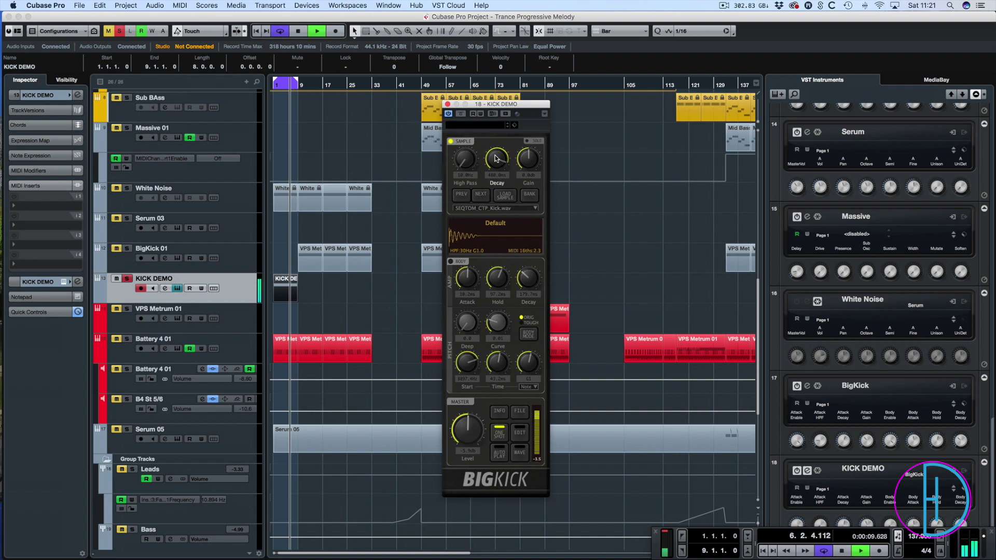
Raise the sample's Decay to its maximum and adjust its Gain slightly while auditioning, then stop playback
left_click_drag(496, 158, 531, 166)
key("space")
key("space")
key("space")
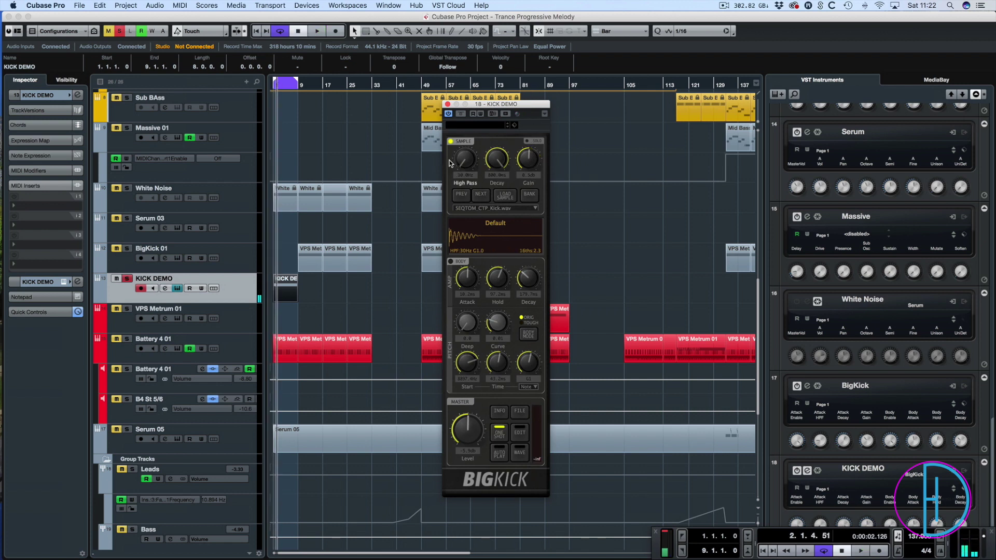
Look at the Wave and Edit pages of BigKick and at the MixConsole, then return to the main plugin view
left_click(519, 454)
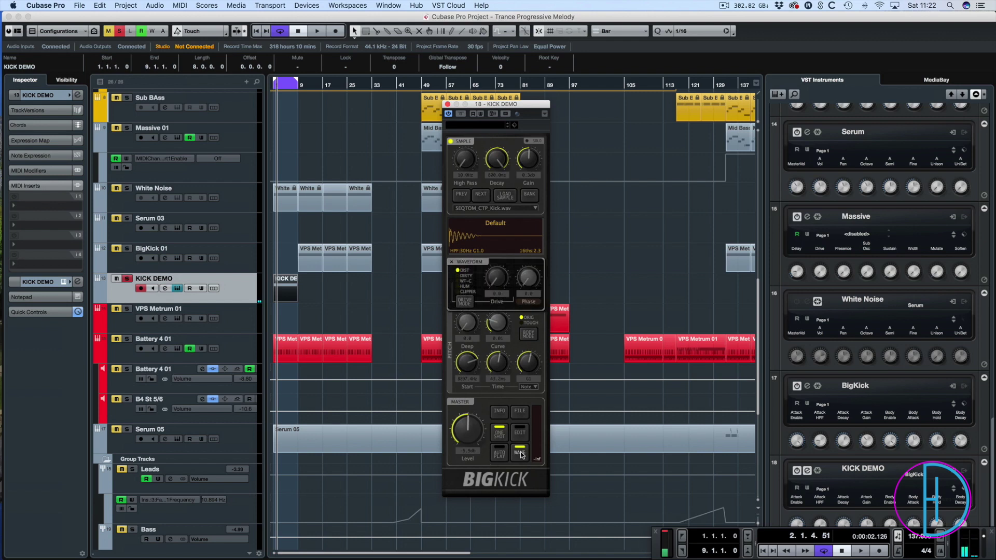
left_click(519, 431)
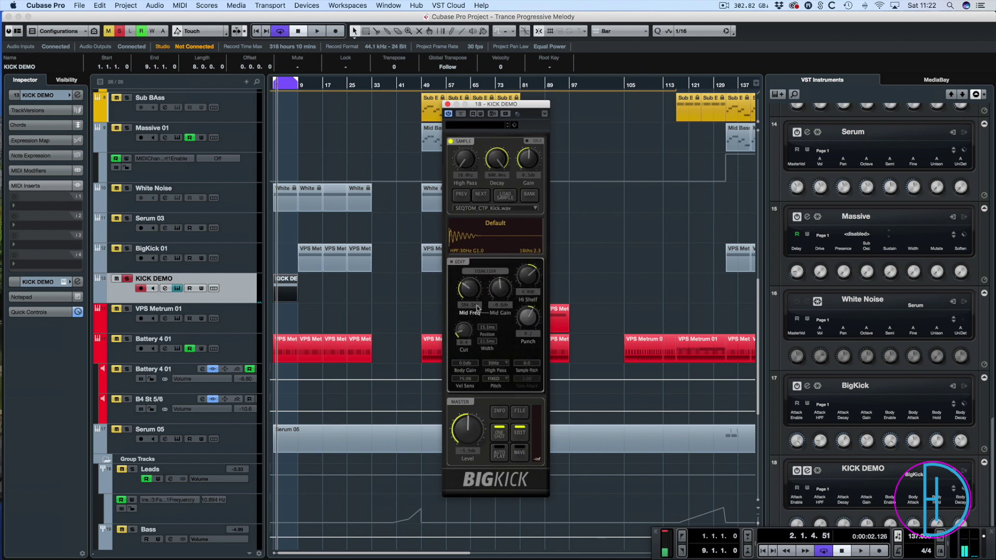
left_click(521, 432)
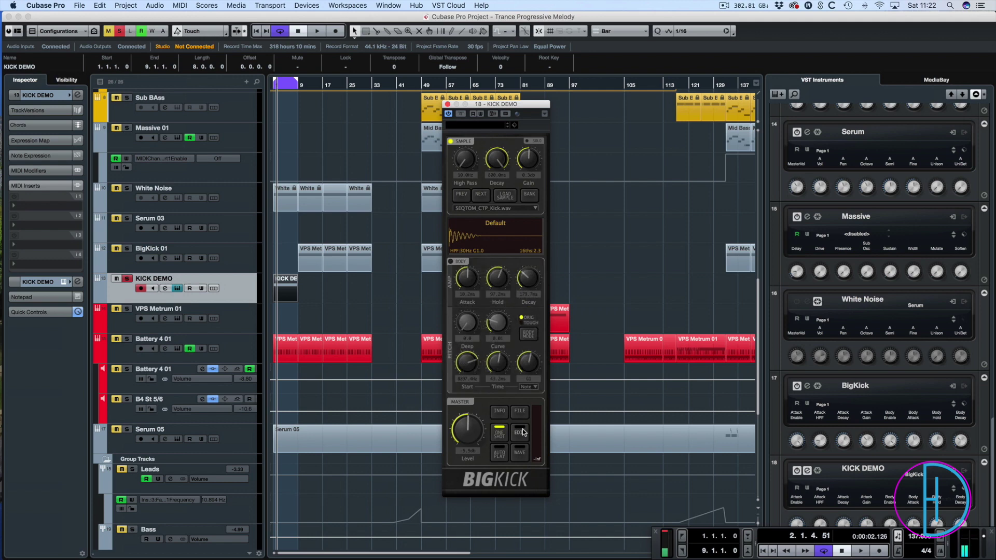
key("F3")
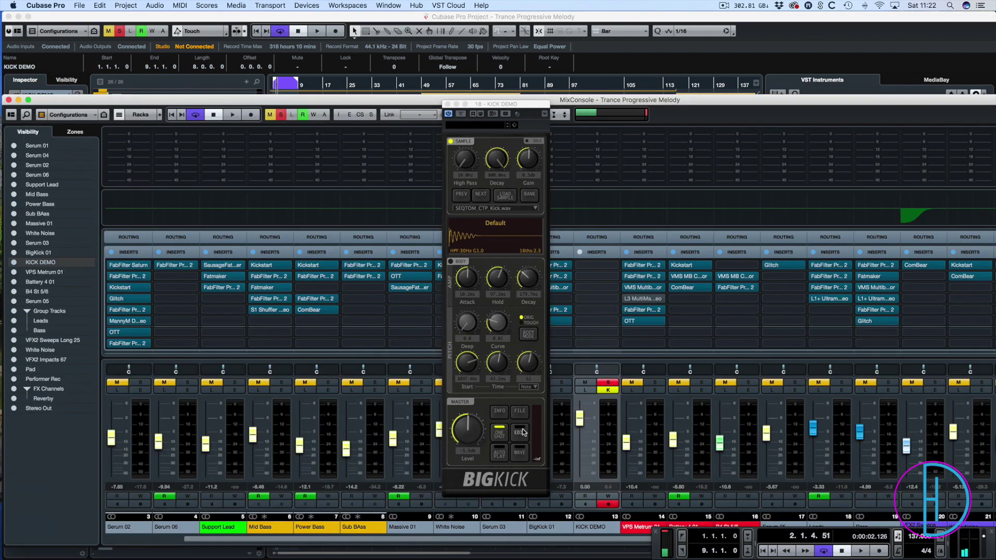
key("F3")
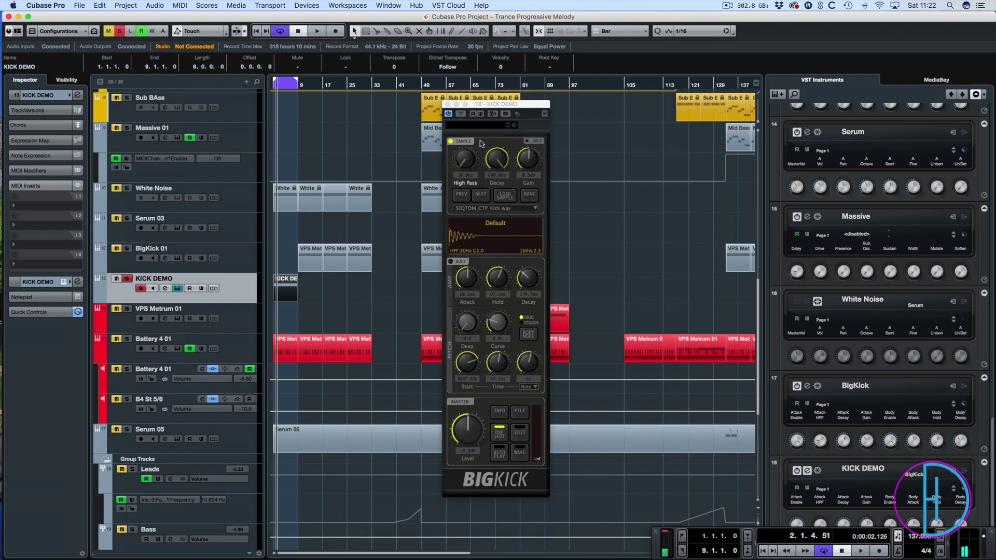
Start loading a custom sample and browse to the Trance folder in 001 Music Production > Samples on the DH Music drive
left_click(505, 196)
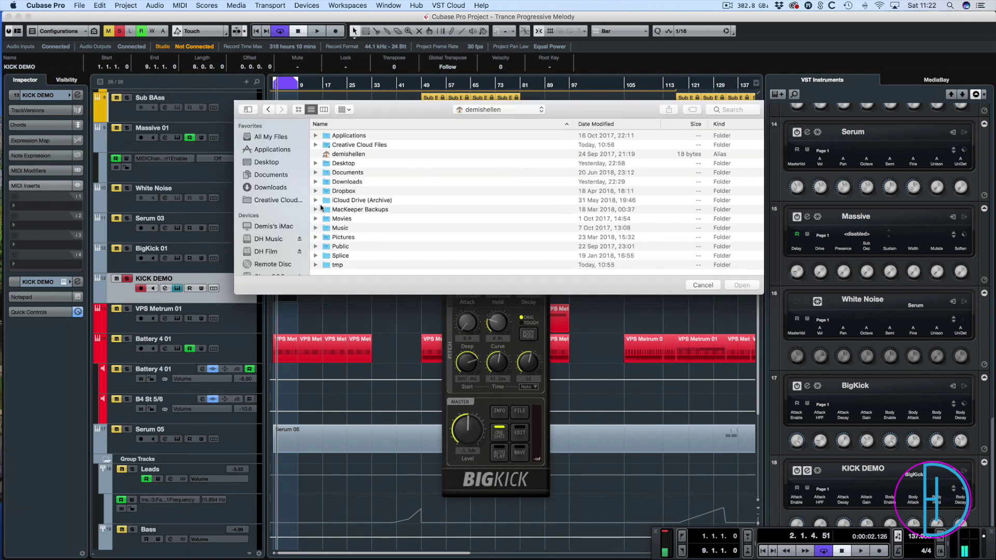
left_click(274, 227)
left_click(269, 239)
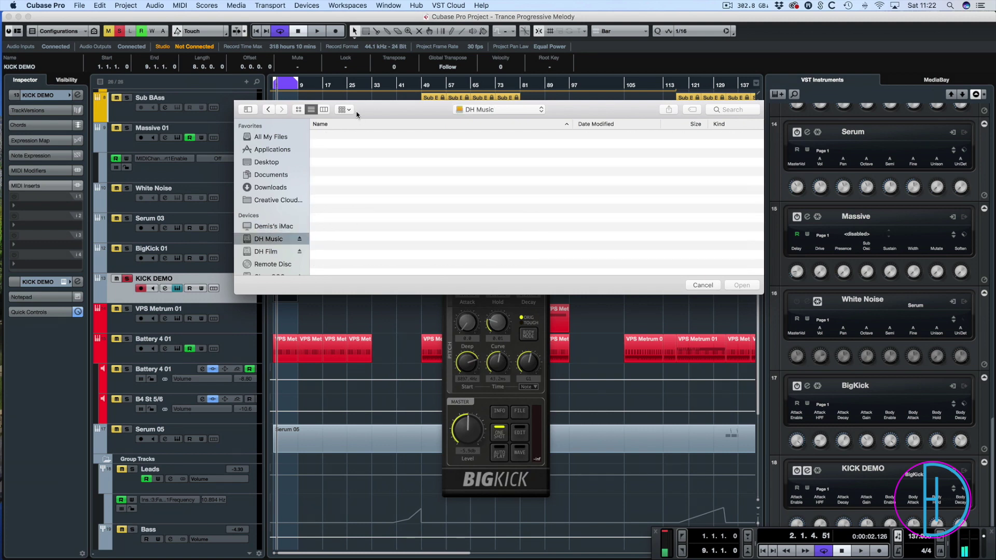
double_click(355, 136)
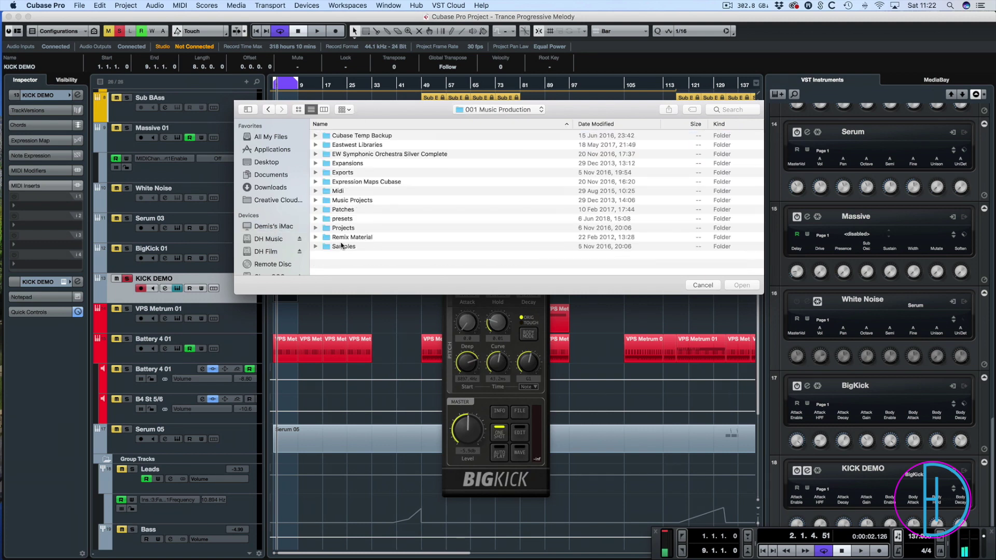
left_click(342, 246)
double_click(341, 245)
scroll(430, 230, "down", 5)
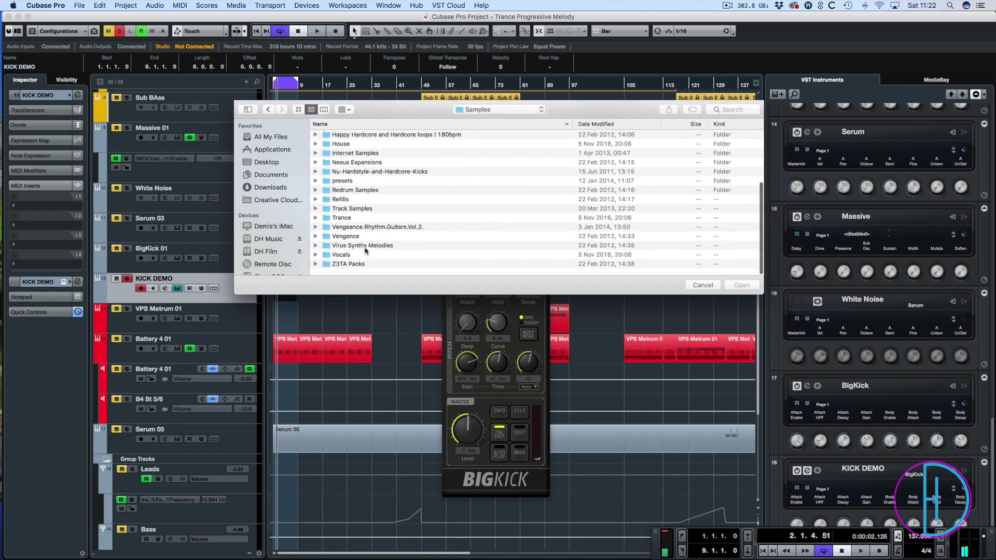
left_click(346, 227)
double_click(345, 227)
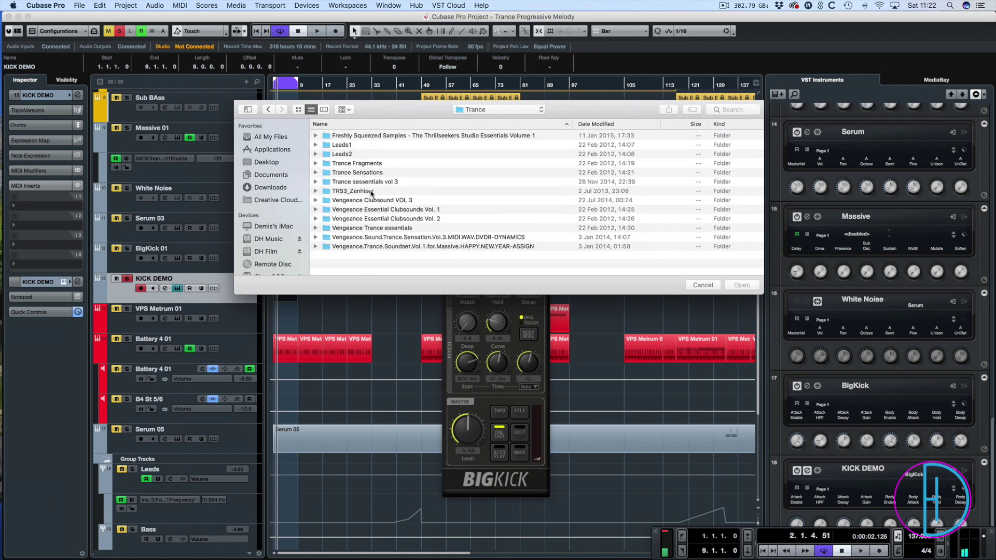
Load TTSEV1 Kick - 017.wav from the TTSEV1 Kicks folder of the Freshly Squeezed Samples pack
double_click(366, 137)
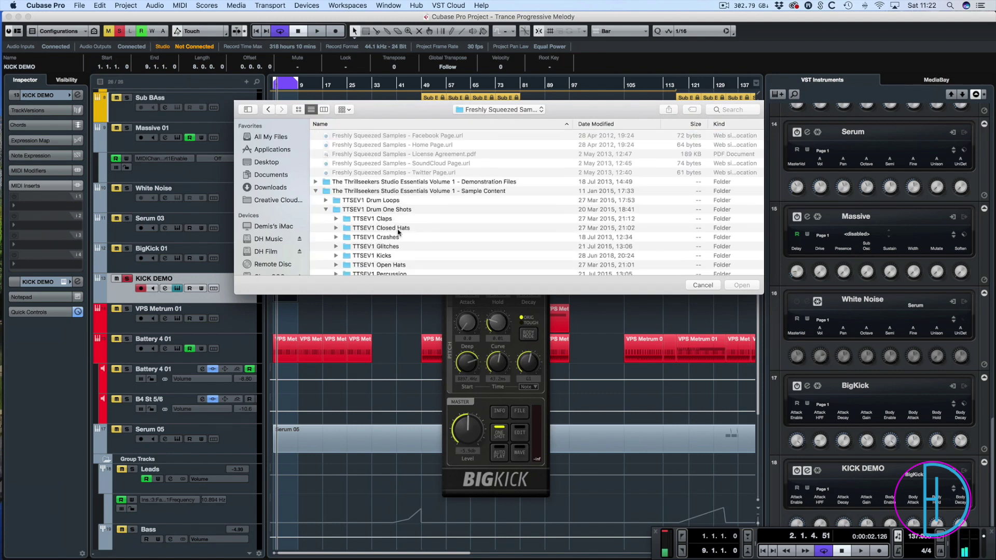
left_click(397, 255)
double_click(394, 255)
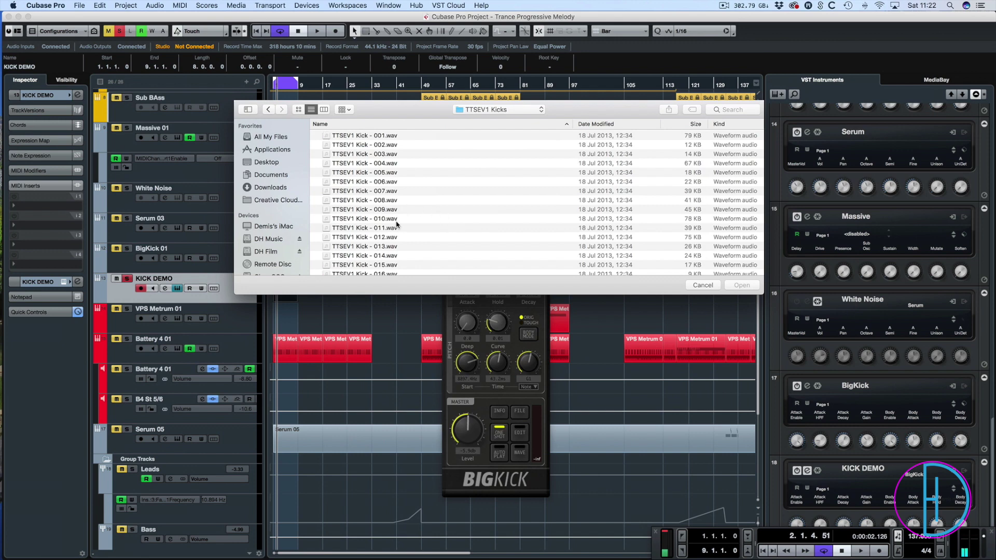
scroll(400, 224, "down", 3)
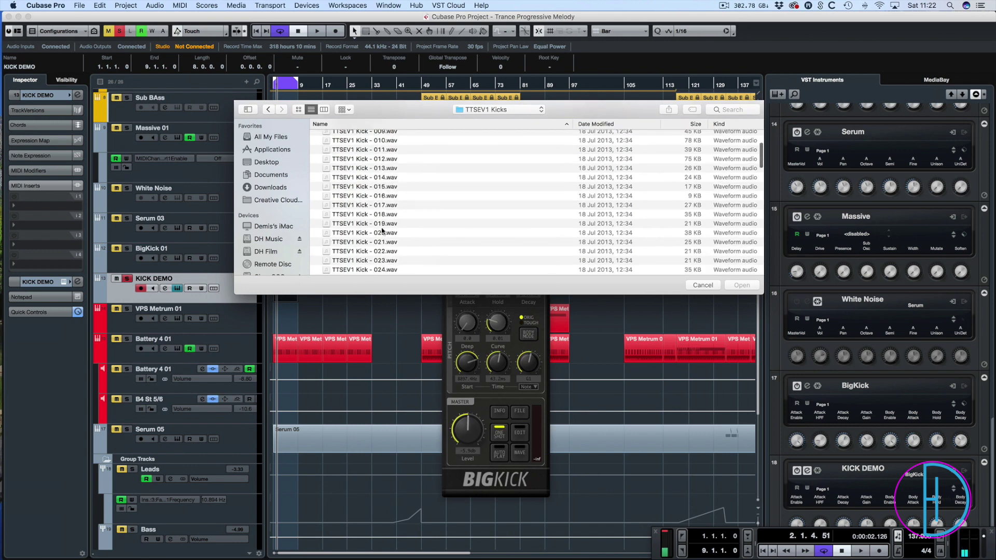
left_click(373, 206)
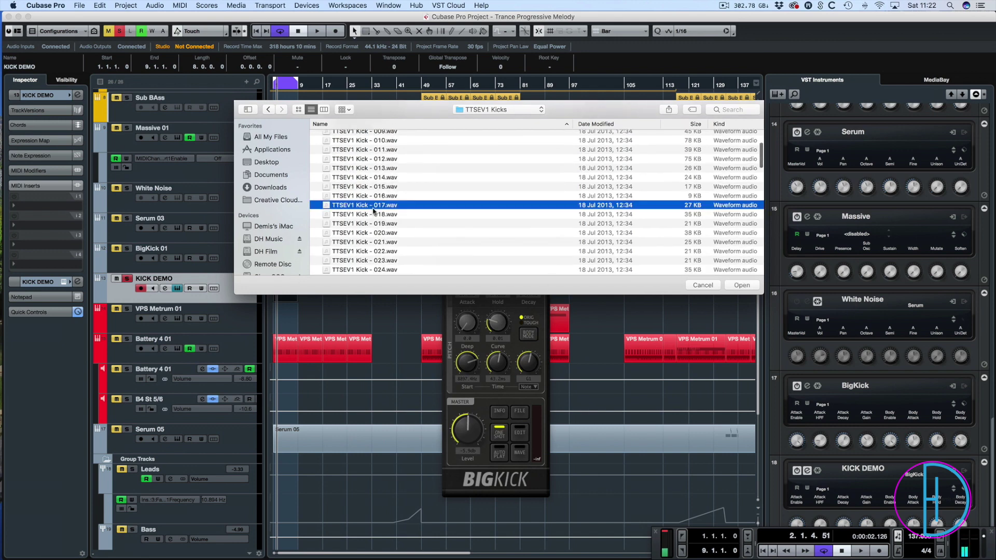
double_click(480, 206)
Raise the new sample's High Pass and shorten its Decay while auditioning it
key("space")
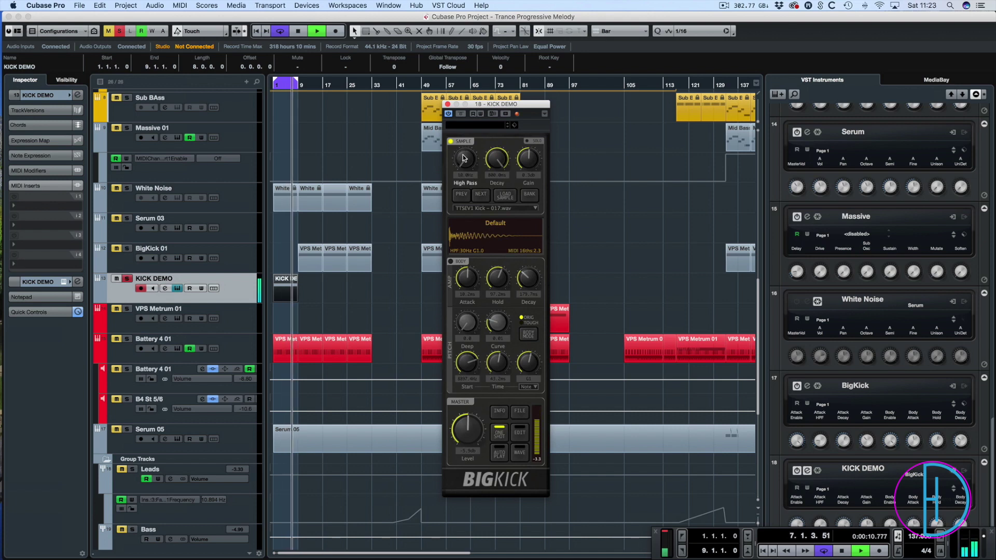
mouse_move(463, 159)
left_mouse_down()
mouse_move(473, 160)
mouse_move(470, 148)
left_mouse_up()
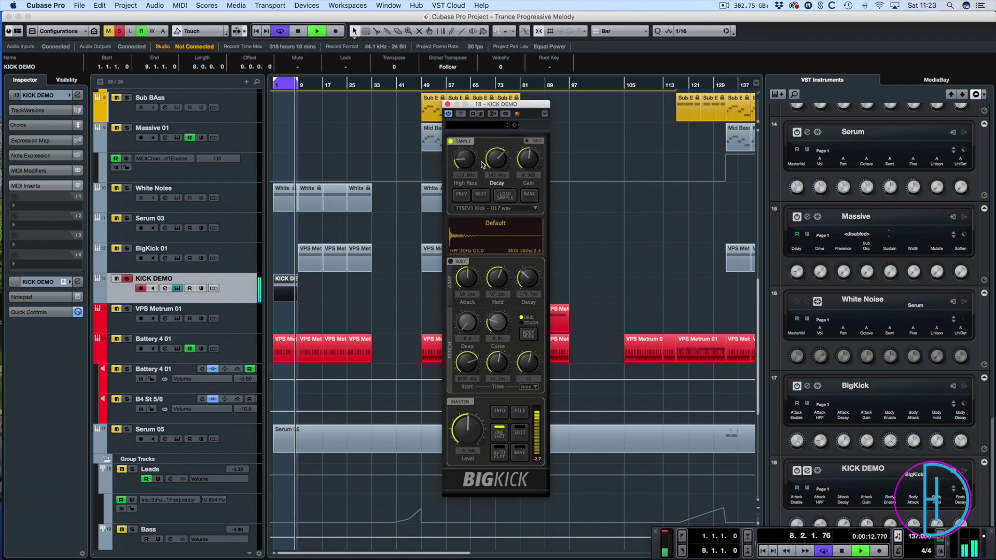
Compare the kick with the sample section switched off and on again, toggle the sample solo, and stop playback
left_click(451, 141)
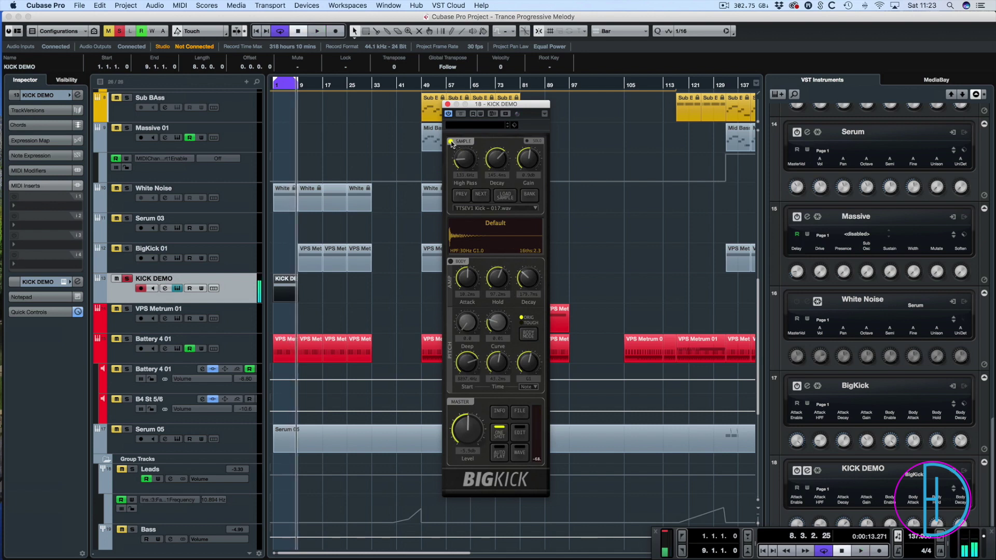
left_click(529, 143)
left_click(528, 143)
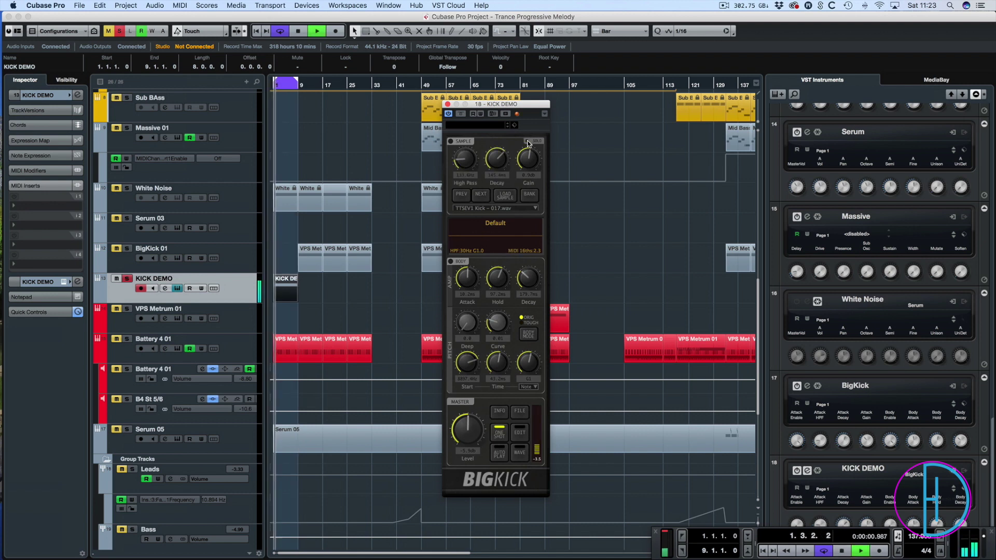
left_click(450, 141)
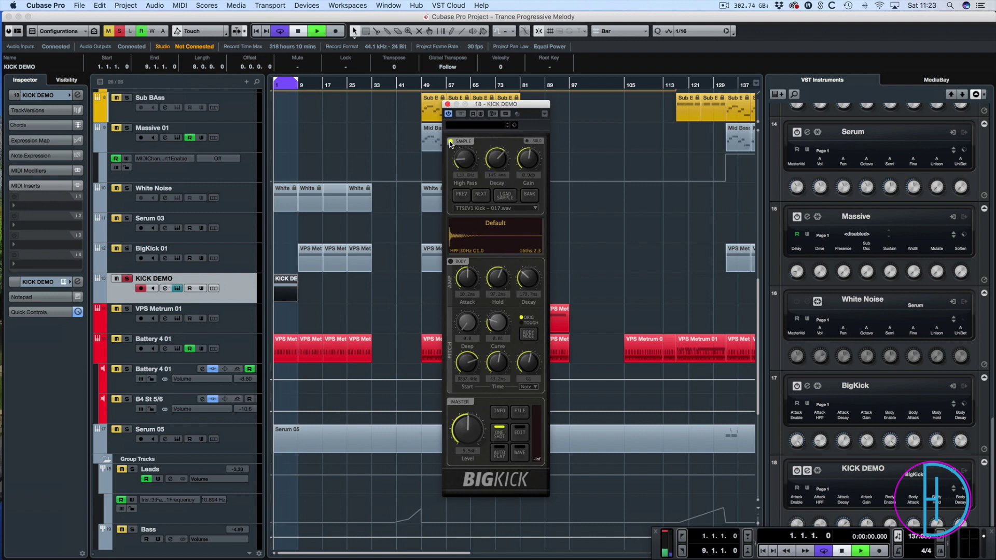
key("space")
Turn on the body section and turn off the sample section
left_click(451, 262)
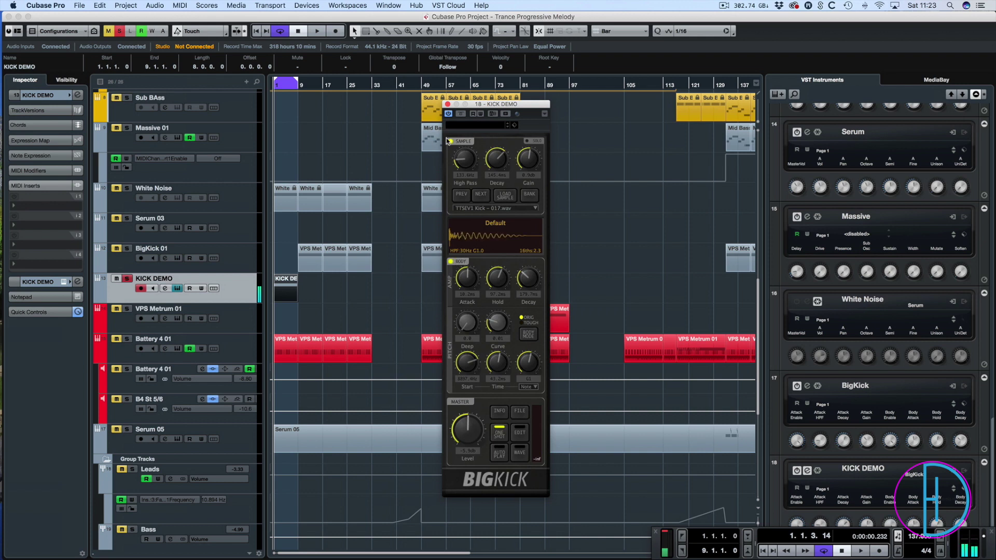
left_click(452, 142)
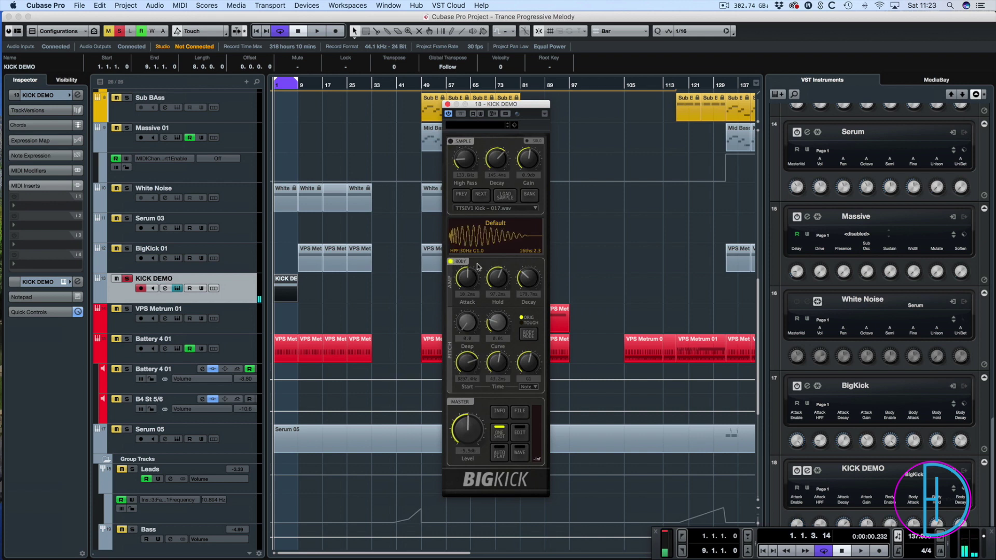
Audition the body alone while sweeping its Attack to the maximum and back down
key("space")
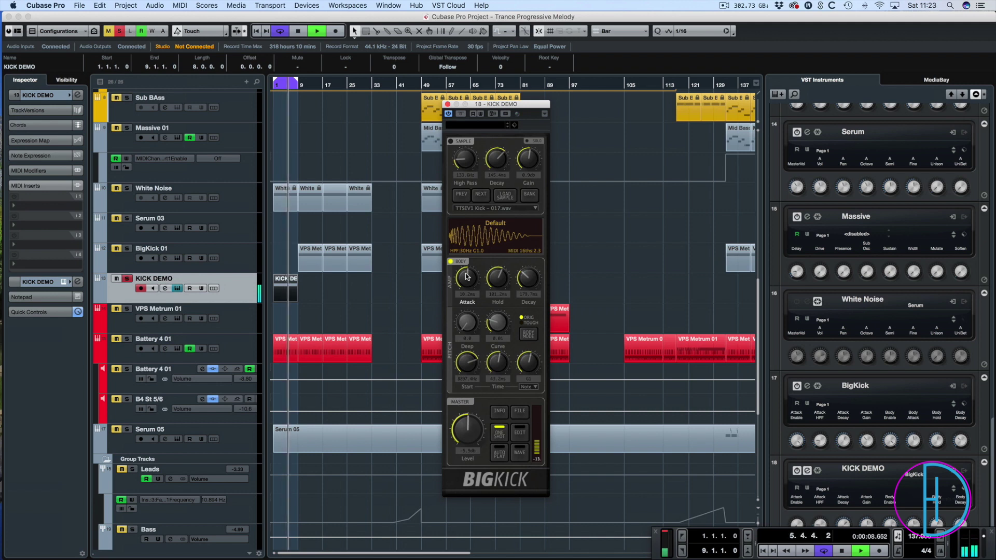
left_click_drag(467, 277, 468, 249)
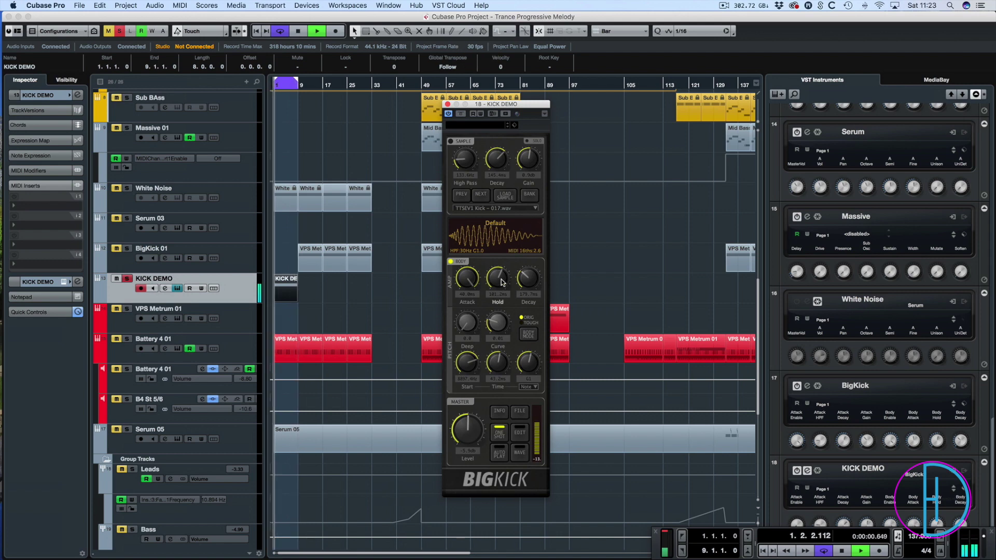
left_click_drag(467, 279, 471, 340)
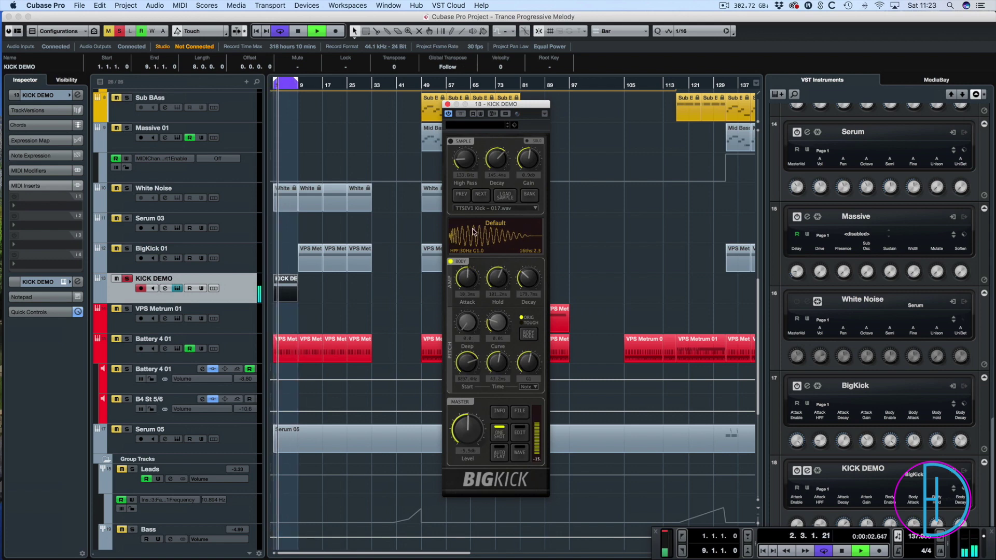
Try short and long Hold and Decay settings on the body while auditioning, up to their maximums, and stop playback
left_click_drag(500, 283, 490, 4)
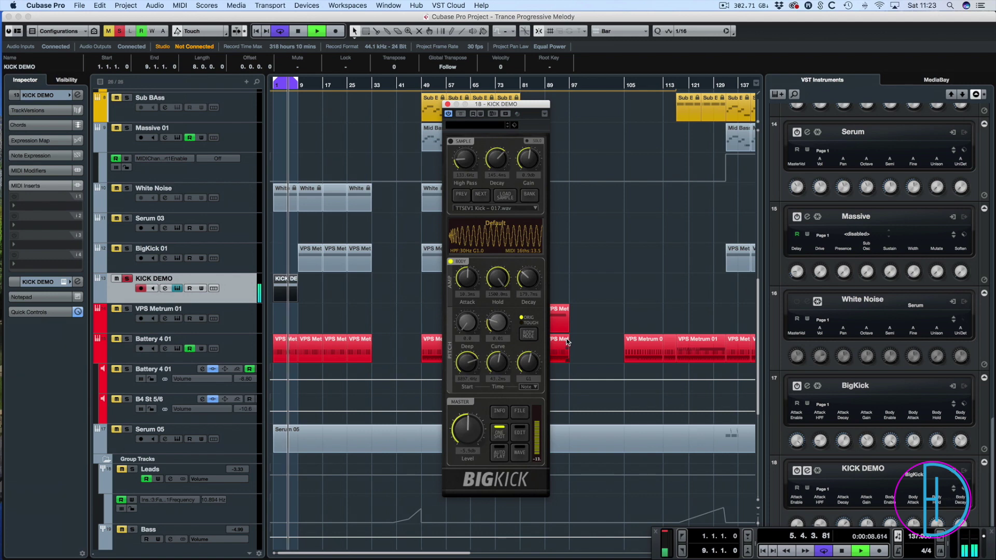
left_click_drag(497, 280, 533, 175)
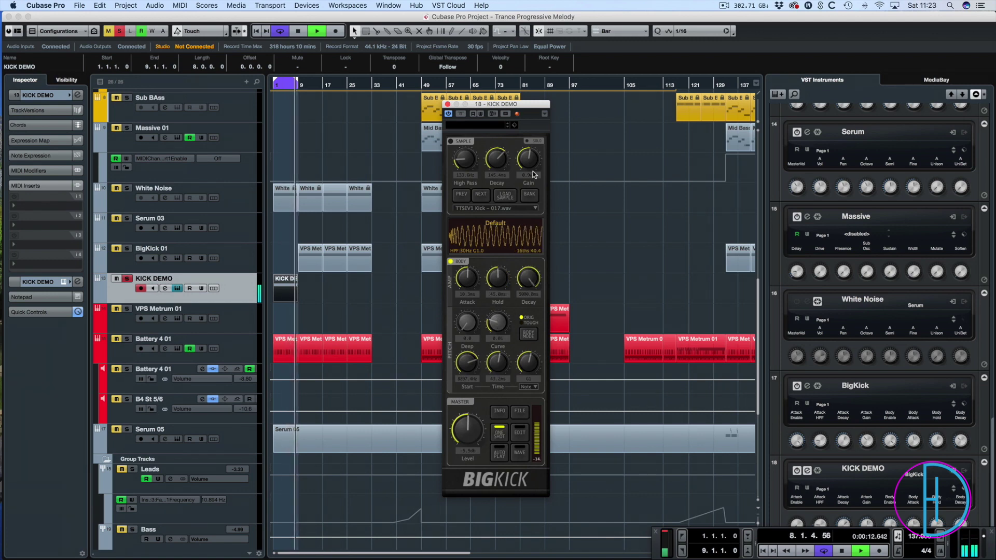
left_click_drag(497, 280, 526, 301)
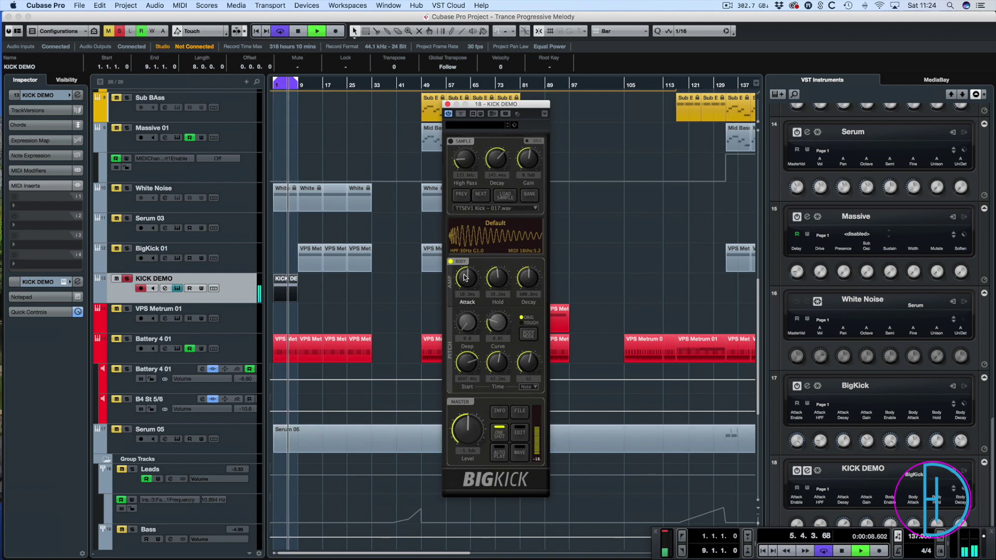
left_click_drag(497, 280, 501, 253)
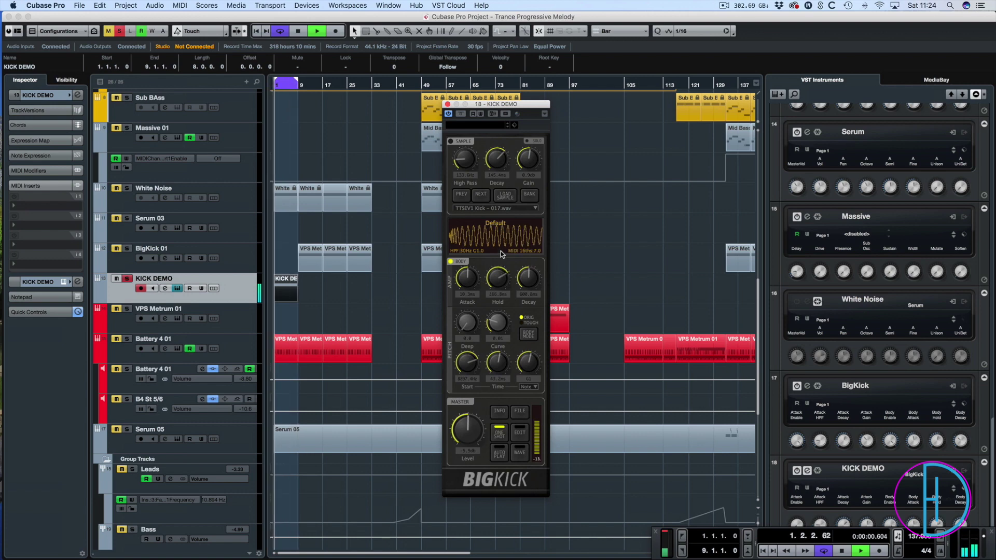
key("space")
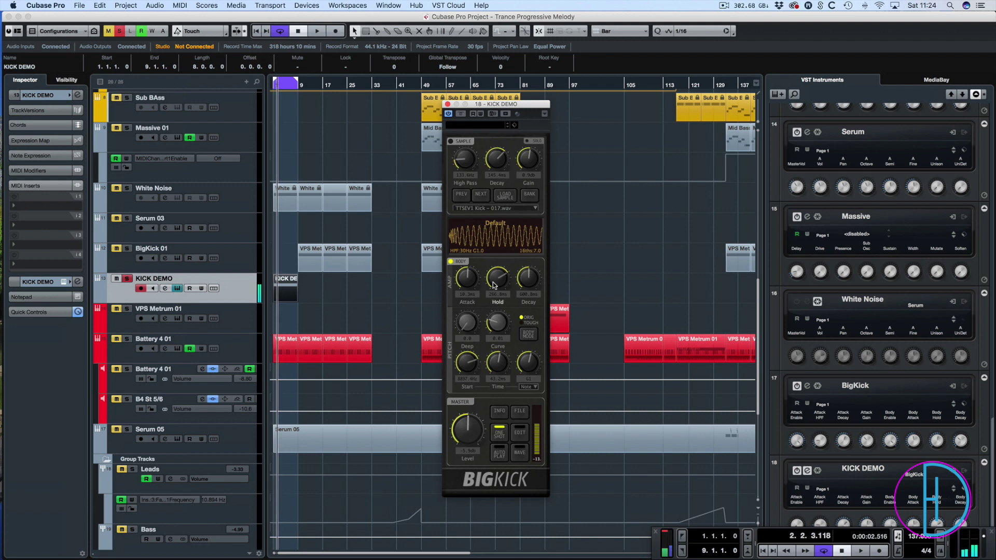
Lengthen the body's Attack and shorten its Hold and Decay while auditioning for a tighter kick
left_click_drag(499, 275, 490, 279)
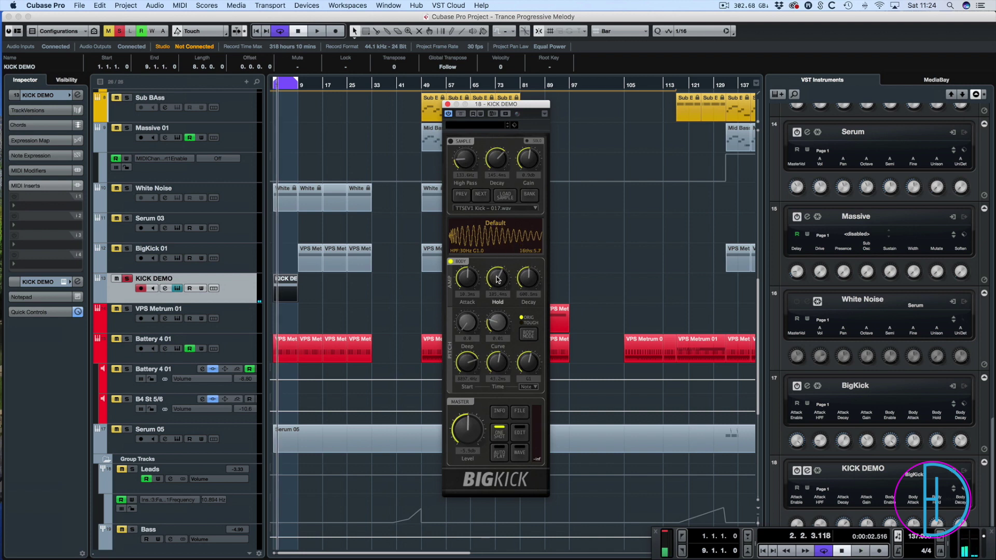
key("space")
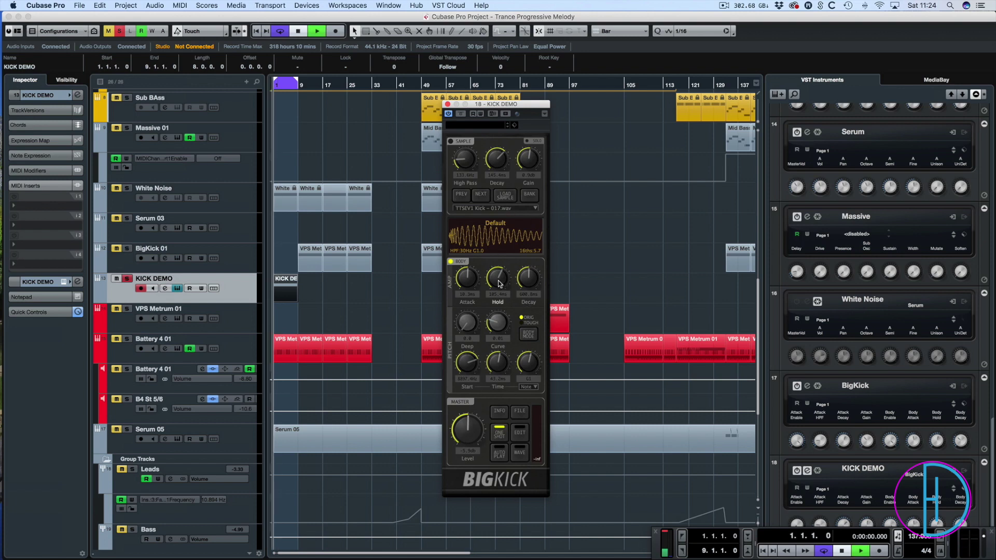
left_click_drag(501, 291, 523, 281)
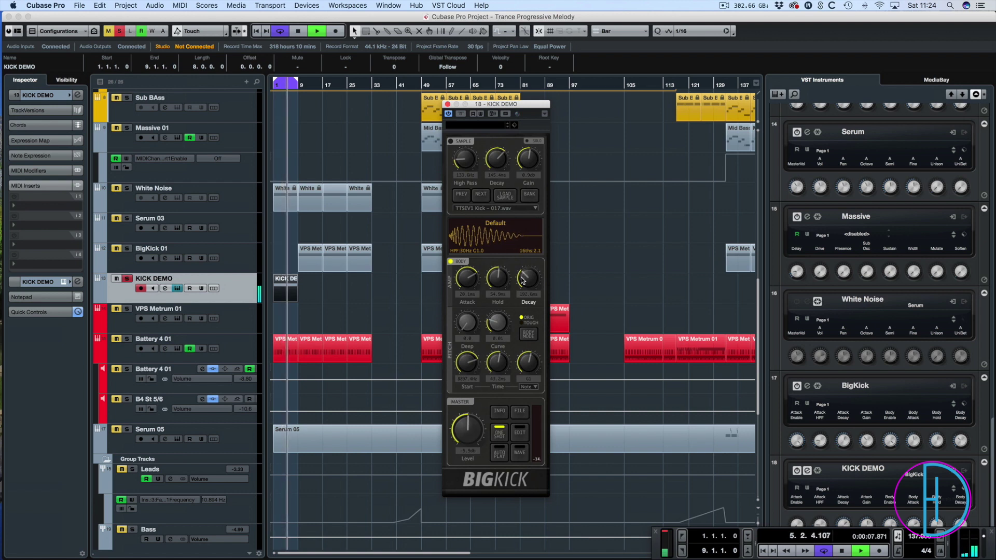
Audition the body while sweeping its pitch Deep up and down to a moderate amount, and adjust the pitch Curve from its minimum upward
key("space")
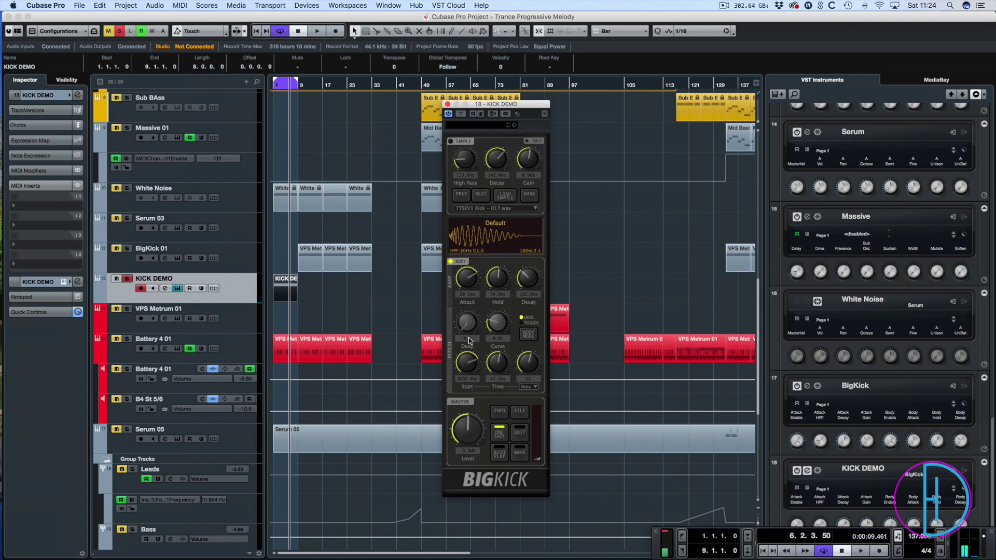
key("space")
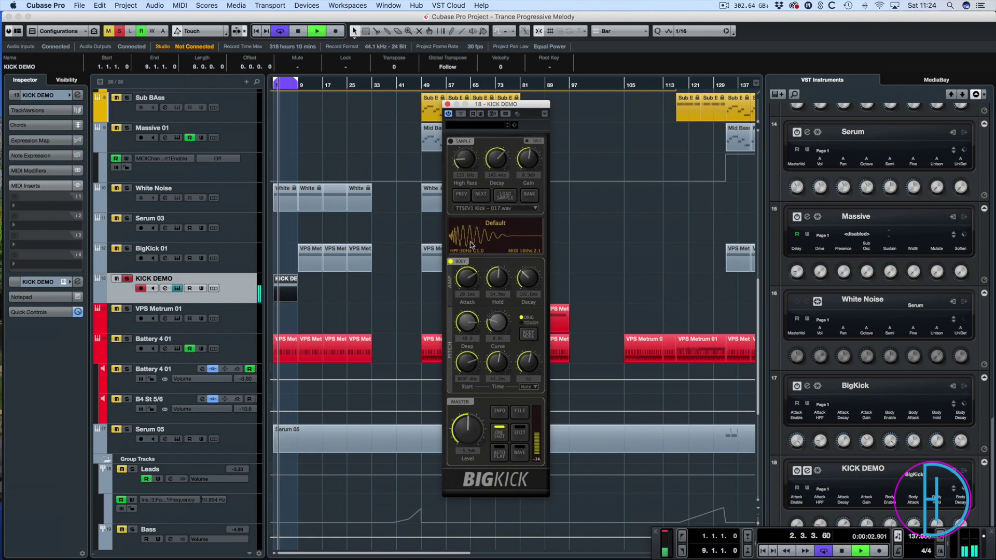
left_click_drag(467, 322, 467, 343)
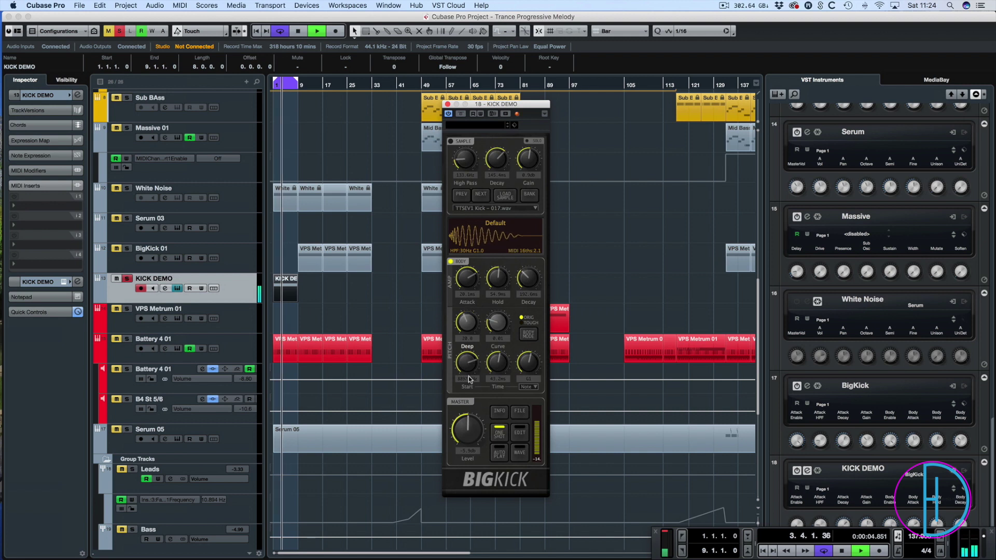
left_click_drag(470, 404, 473, 355)
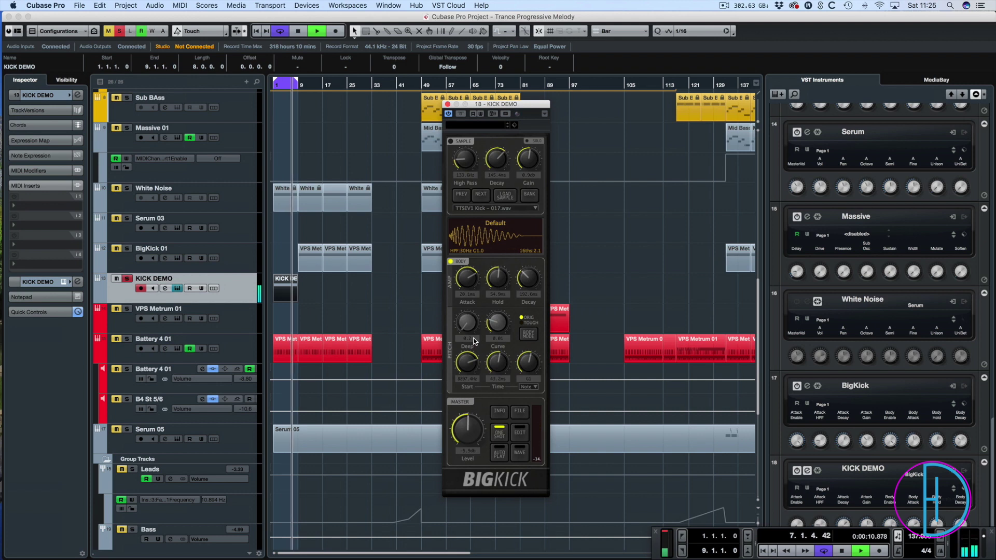
left_click_drag(483, 314, 468, 277)
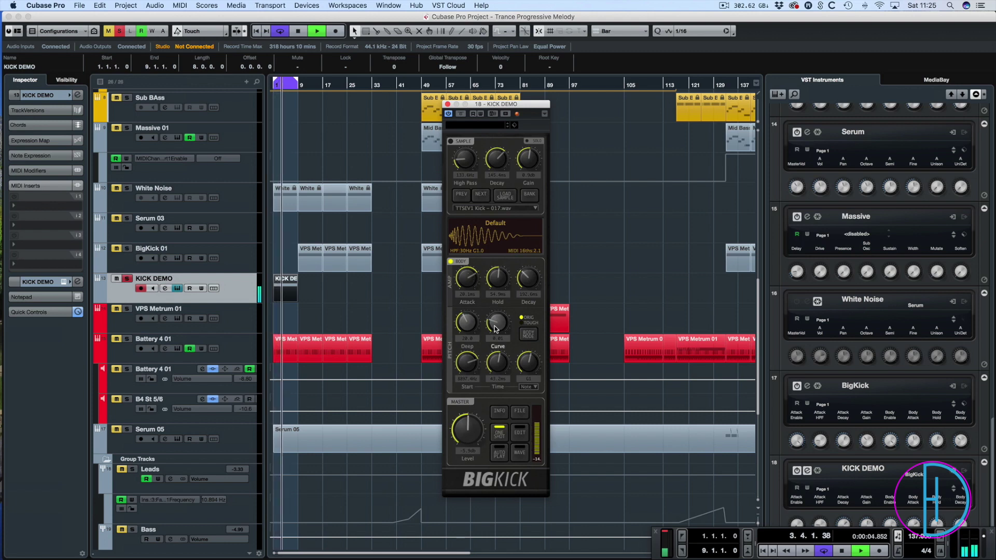
mouse_move(494, 329)
left_mouse_down()
mouse_move(497, 245)
mouse_move(494, 311)
left_mouse_up()
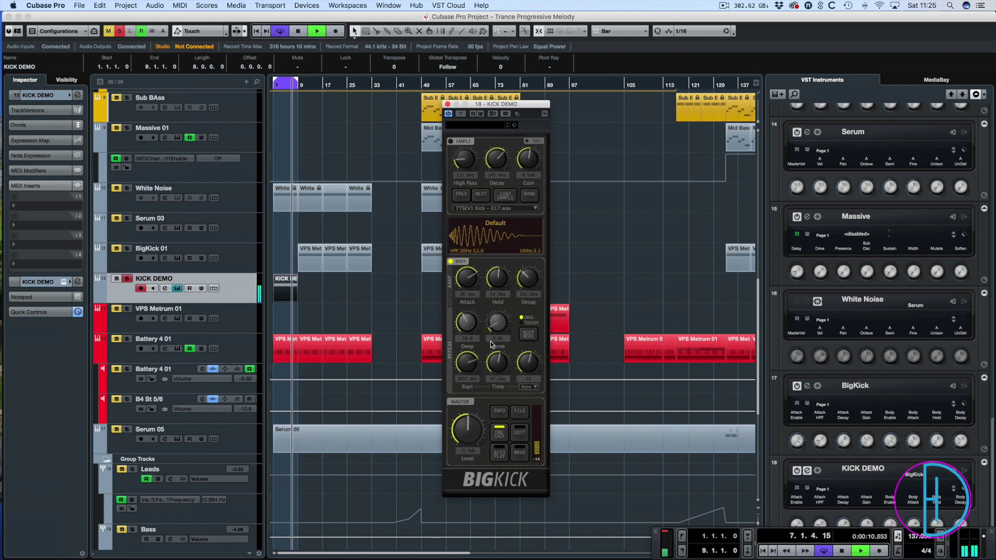
left_click_drag(494, 333, 497, 422)
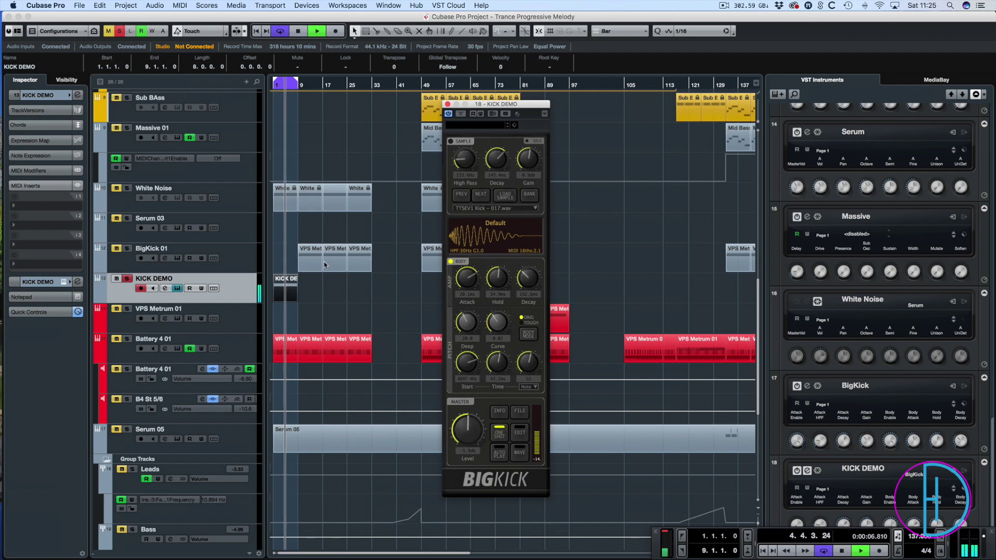
Open the first Serum 04 part in the Key Editor to check the bass notes, and return to the project
scroll(324, 264, "up", 10)
left_click(283, 198)
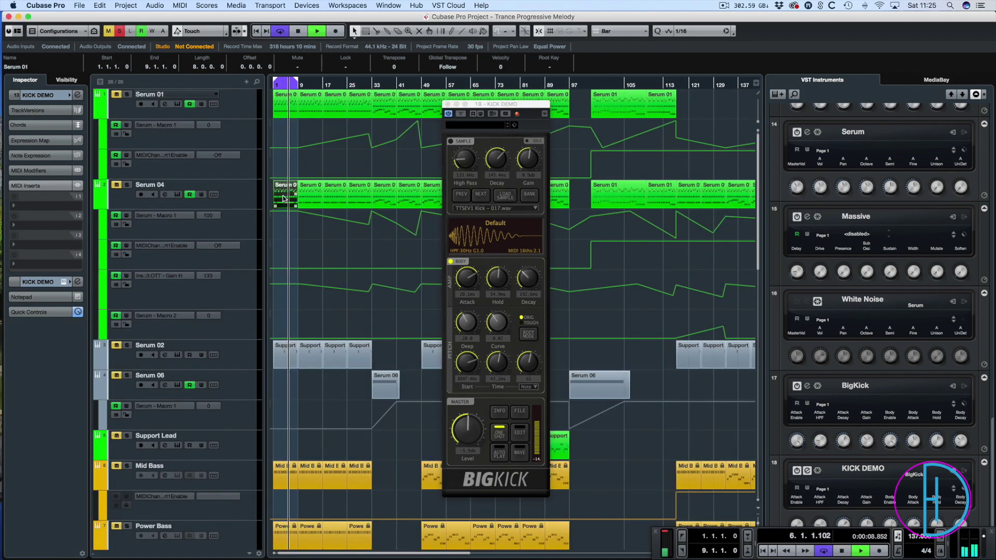
left_click(312, 281)
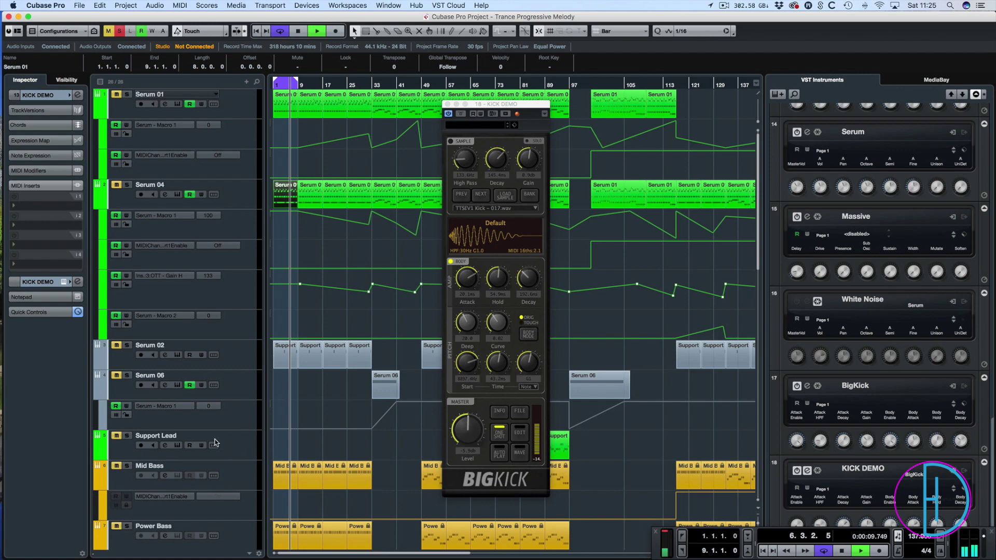
key("Return")
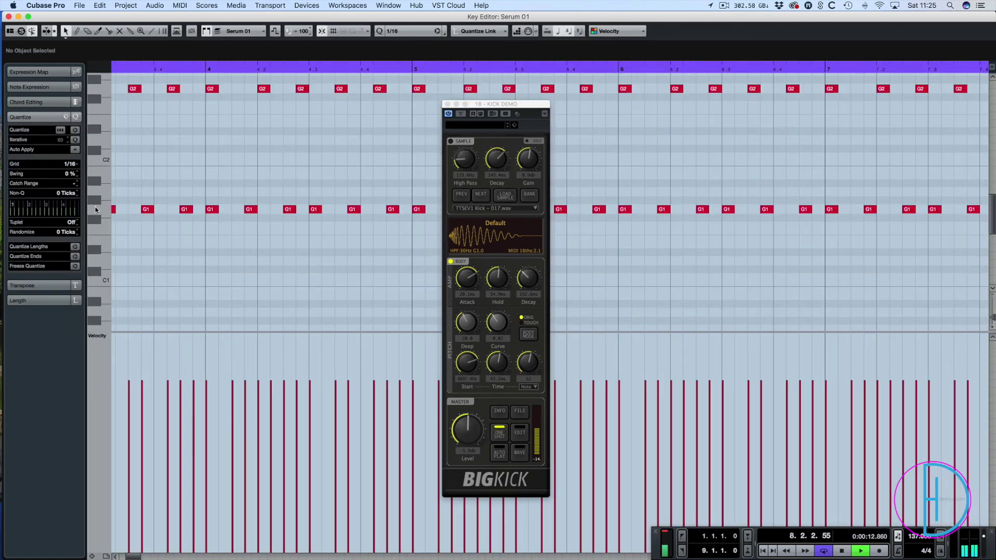
key("Return")
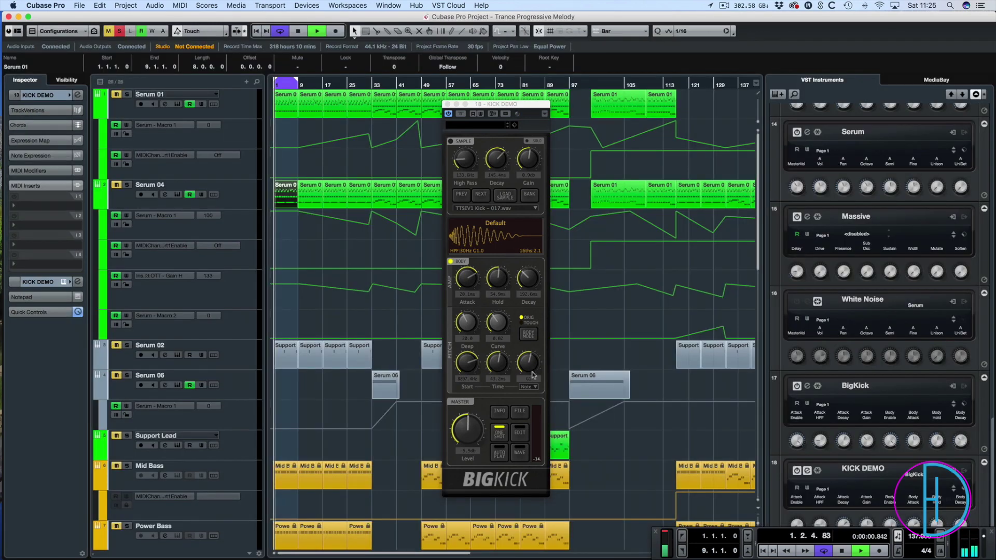
Try other end pitches for the body during playback, and set the end note to G1
left_click(531, 386)
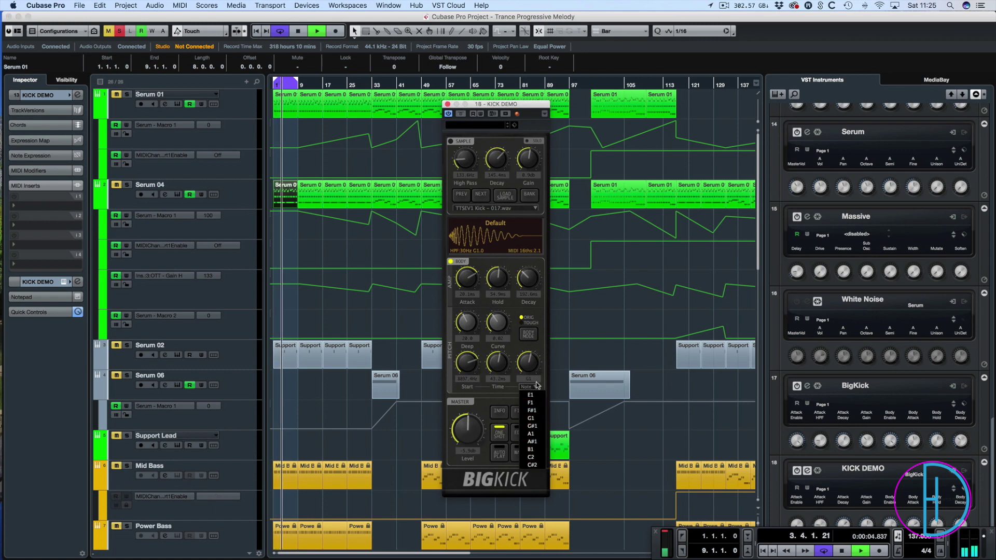
left_click(528, 345)
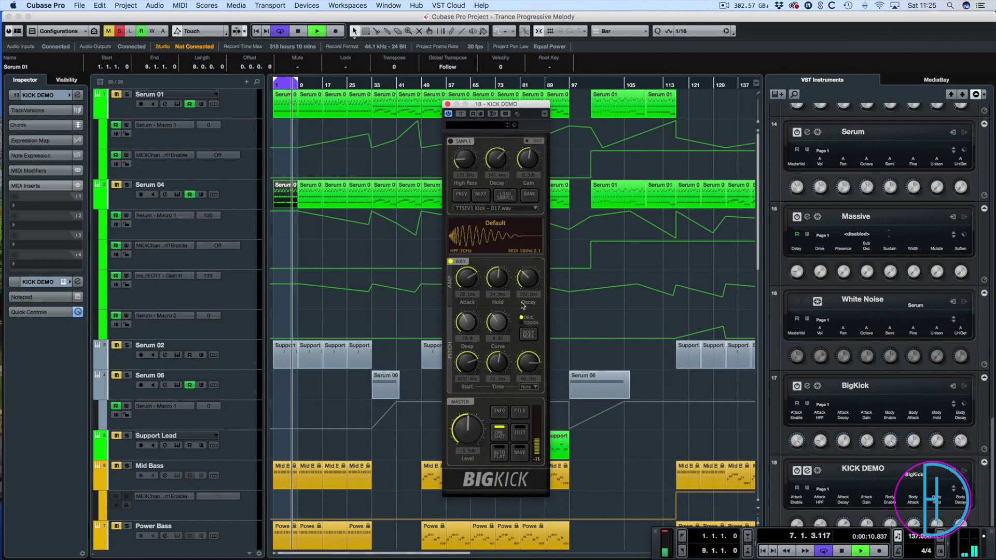
left_click(530, 388)
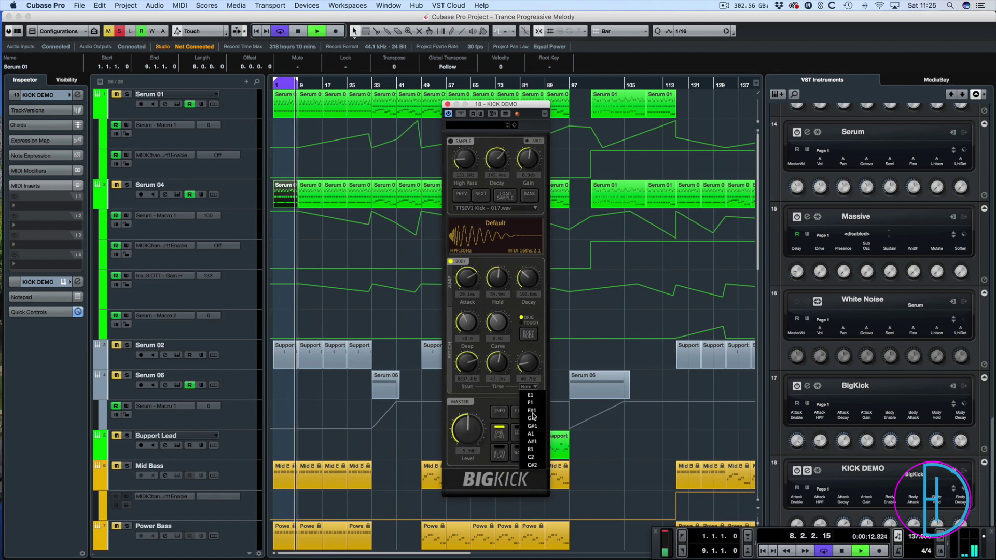
left_click(540, 418)
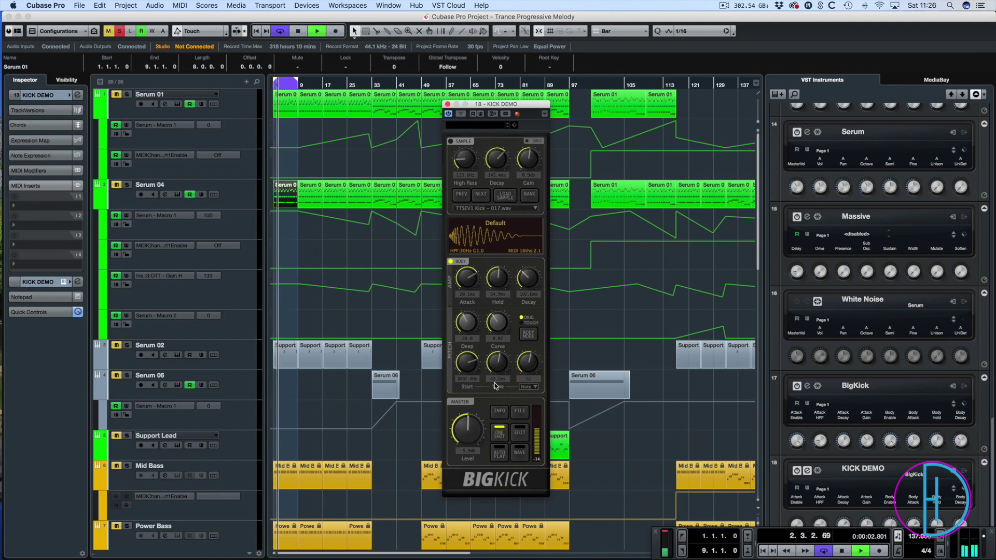
Sweep the body's pitch Start to its maximum and minimum while auditioning, and settle it around the middle
left_click_drag(466, 365, 464, 153)
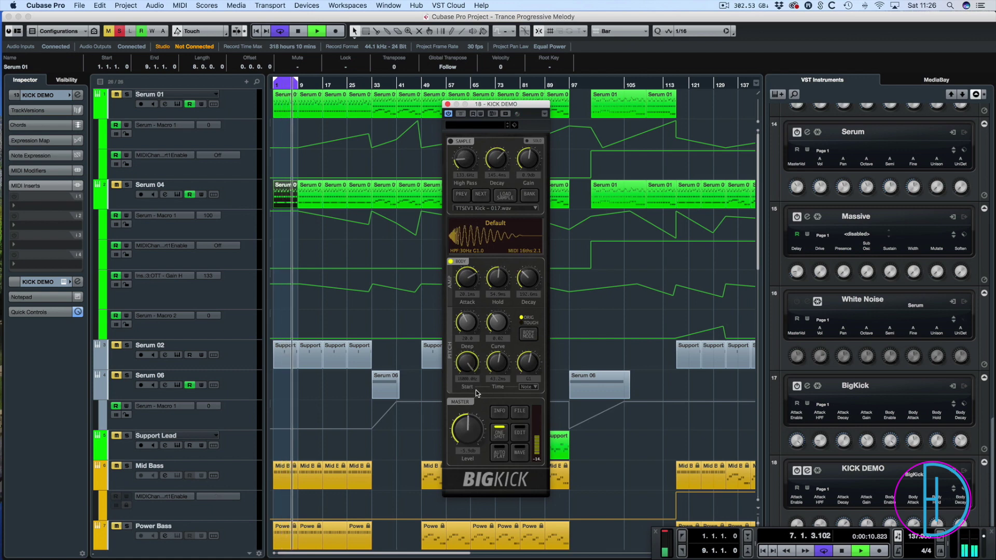
left_click_drag(476, 385, 476, 519)
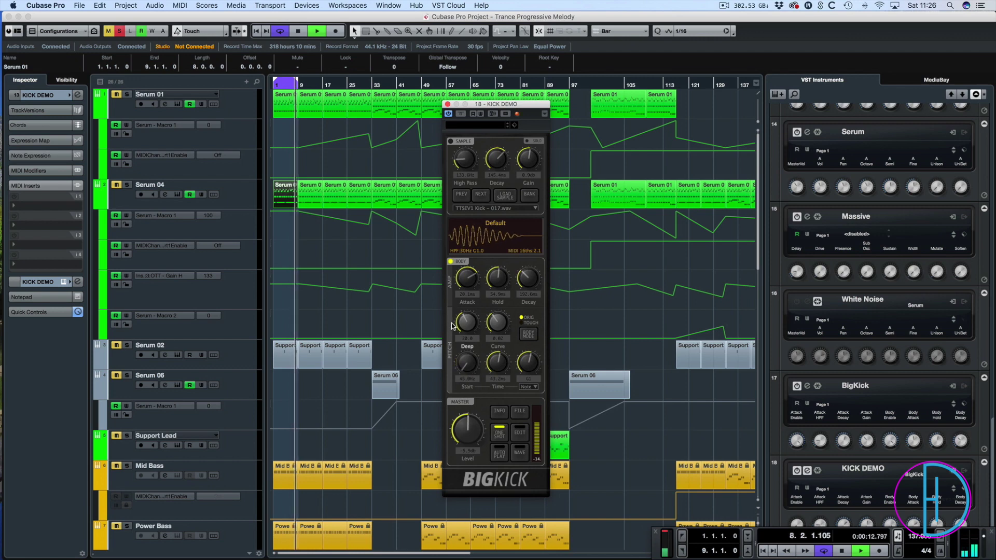
left_click_drag(467, 363, 466, 299)
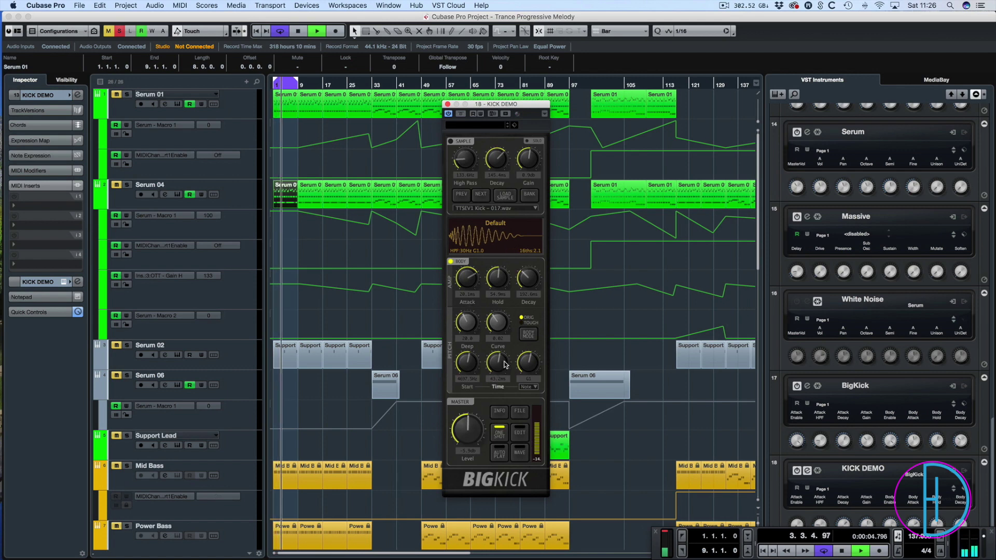
Sweep the body's pitch Time to its maximum and down again, settle on a moderate value, and stop playback
left_click_drag(505, 364, 509, 331)
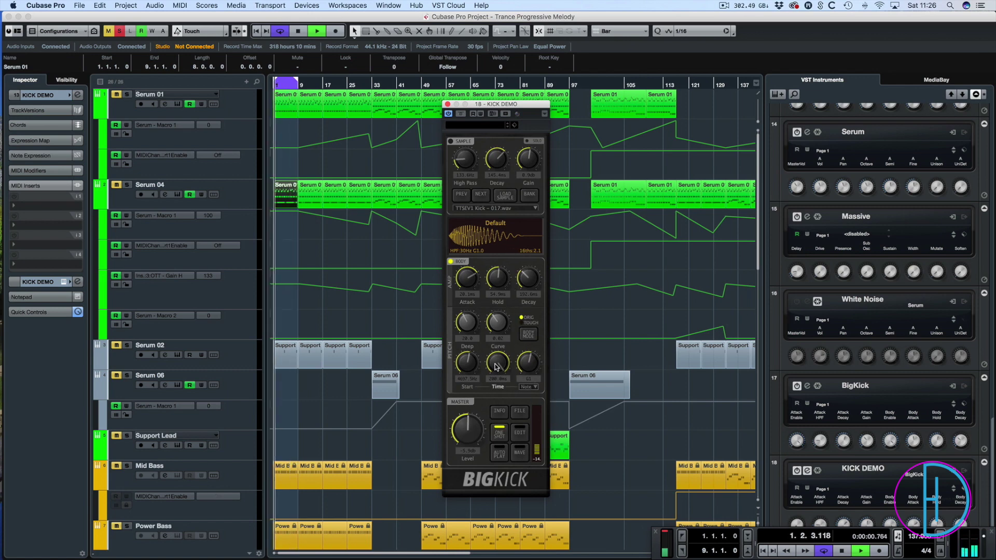
left_click_drag(497, 367, 496, 426)
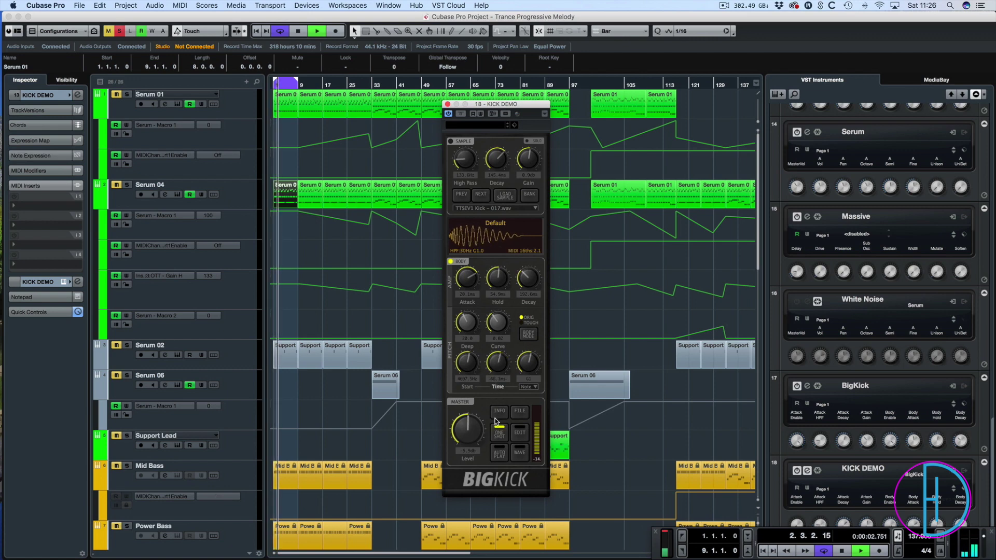
left_click_drag(497, 427, 502, 357)
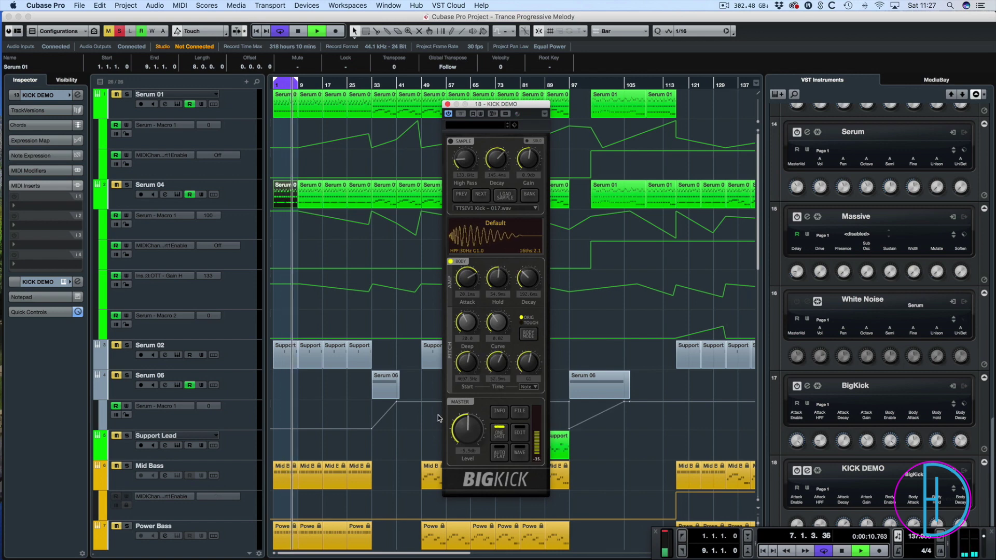
key("space")
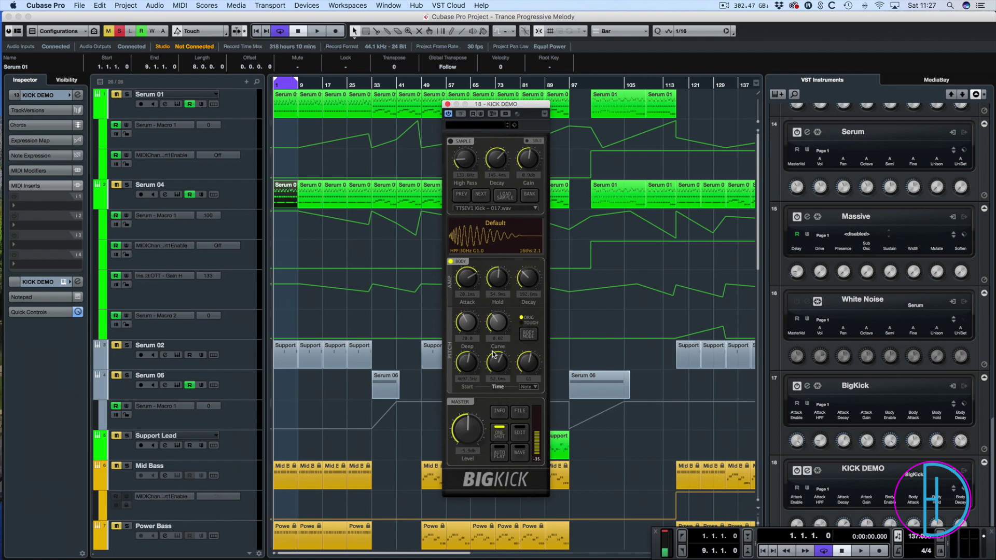
Audition the current body sound, bring the KICK DEMO track back into view, and return the stopped playback to the start
key("space")
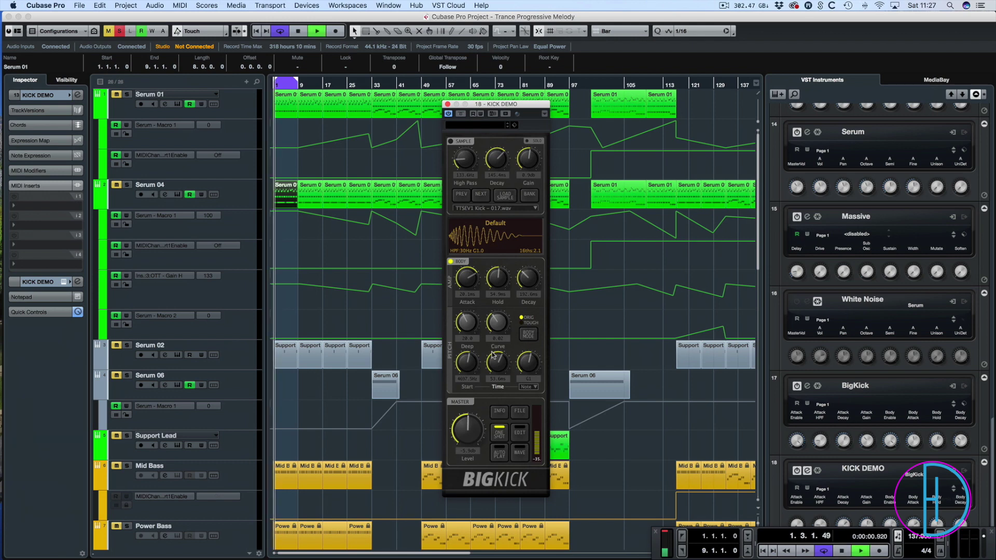
scroll(319, 331, "down", 10)
scroll(322, 328, "up", 3)
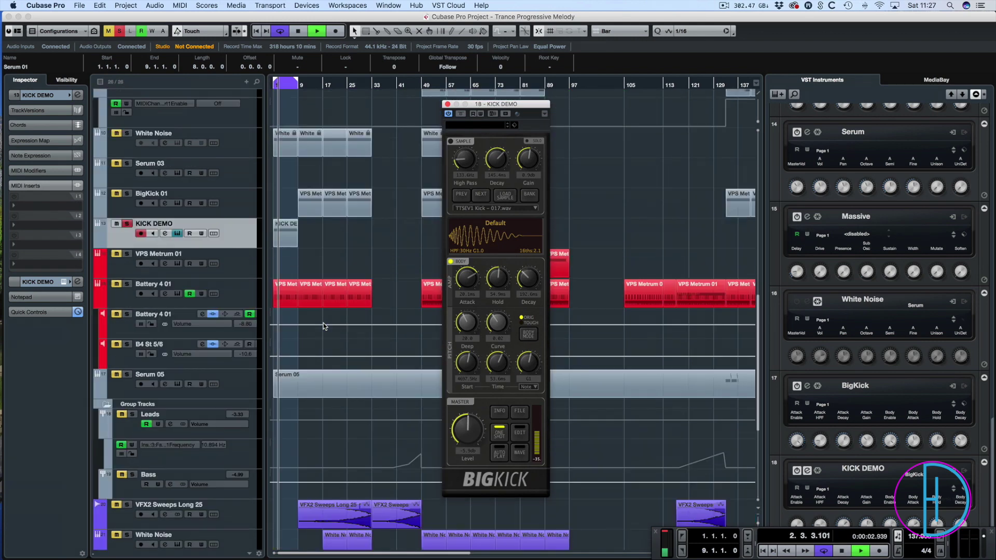
key("space")
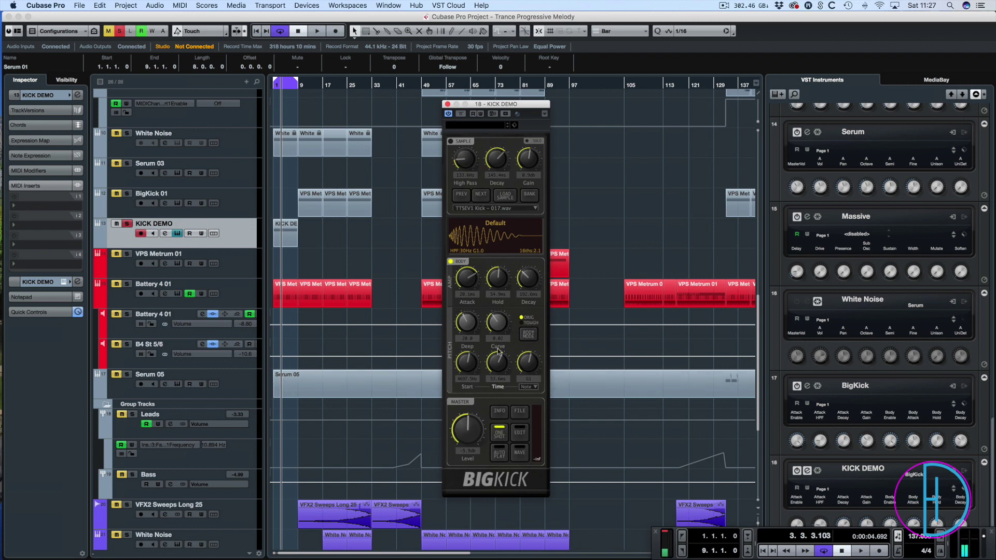
key("space")
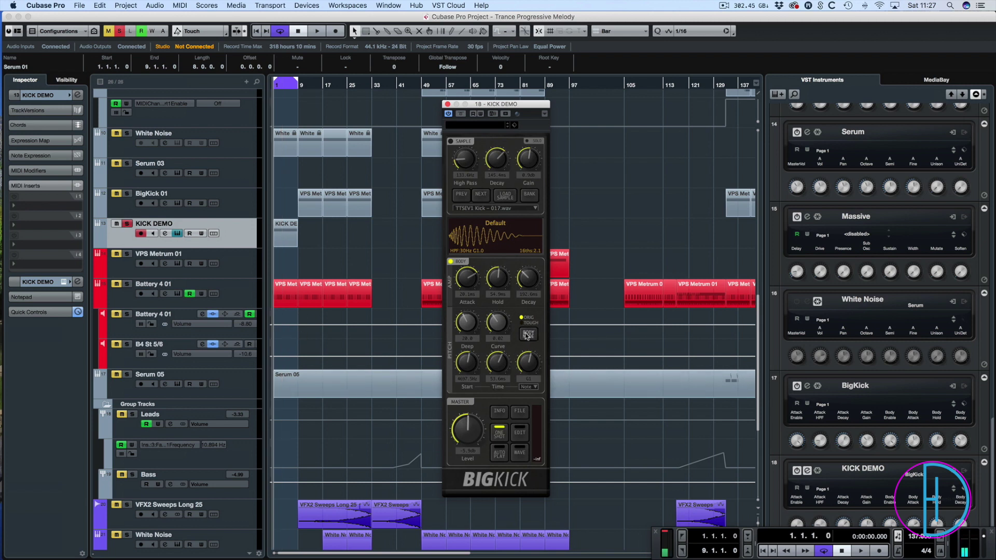
Compare the body's Tough and Orig modes during playback, adjusting the pitch Curve in Tough mode, and settle on Orig
key("space")
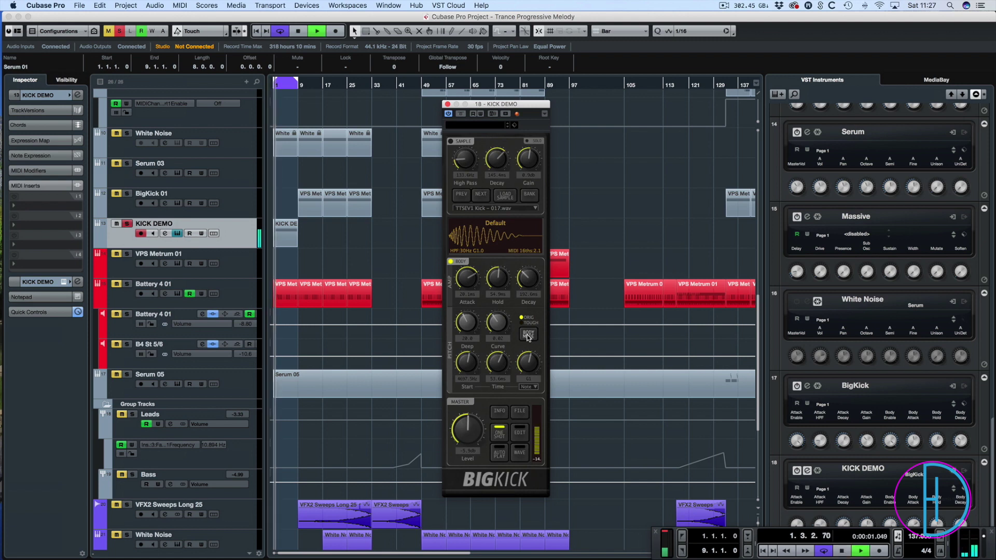
left_click(528, 335)
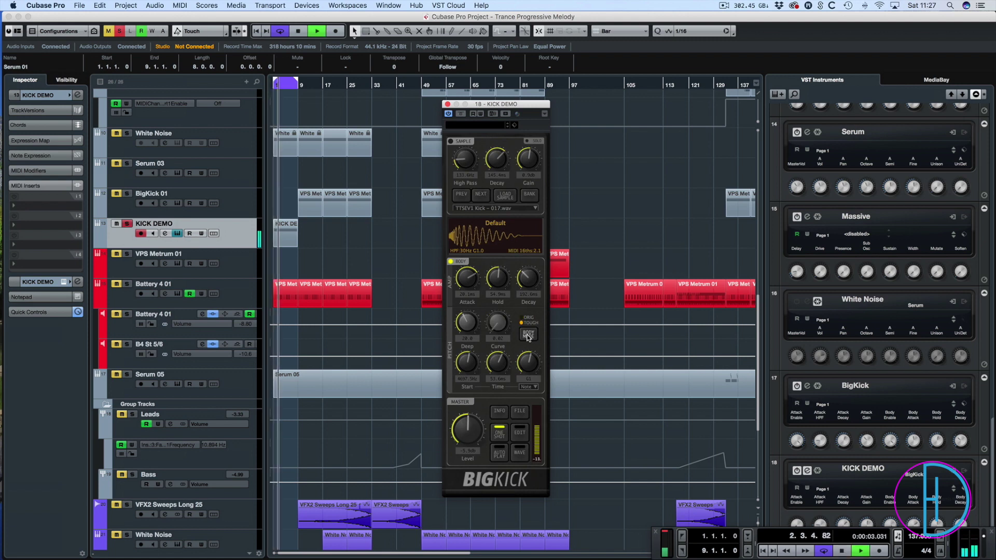
left_click_drag(499, 327, 500, 332)
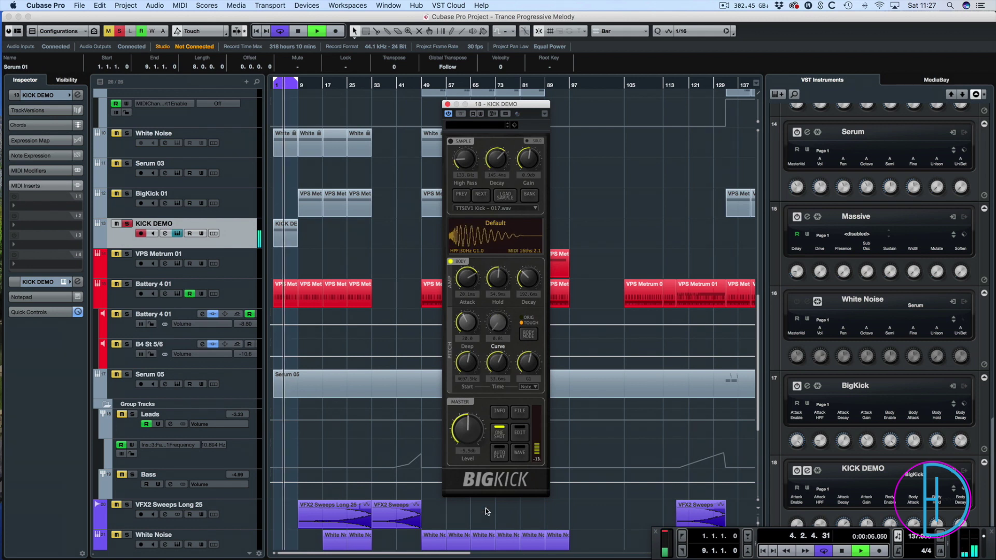
left_click(526, 333)
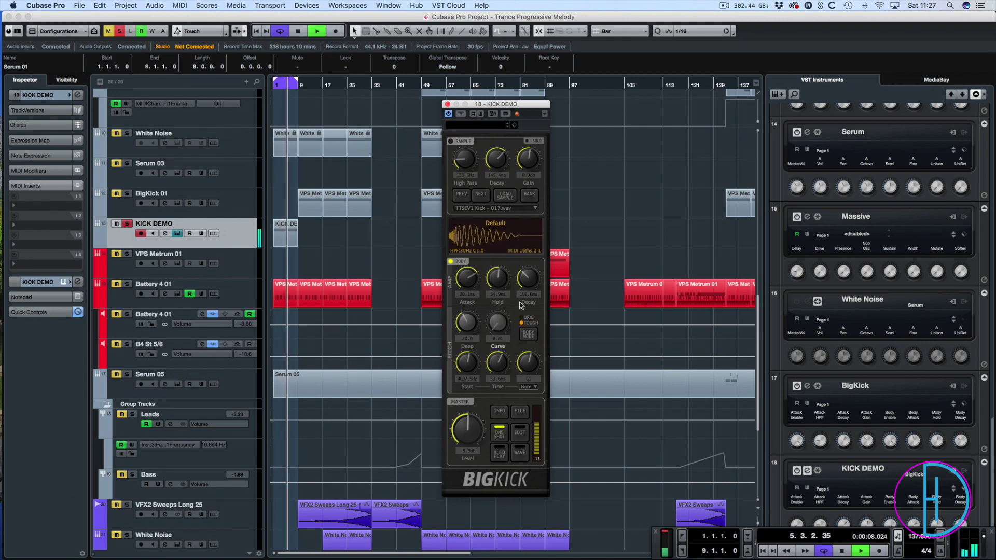
left_click(528, 336)
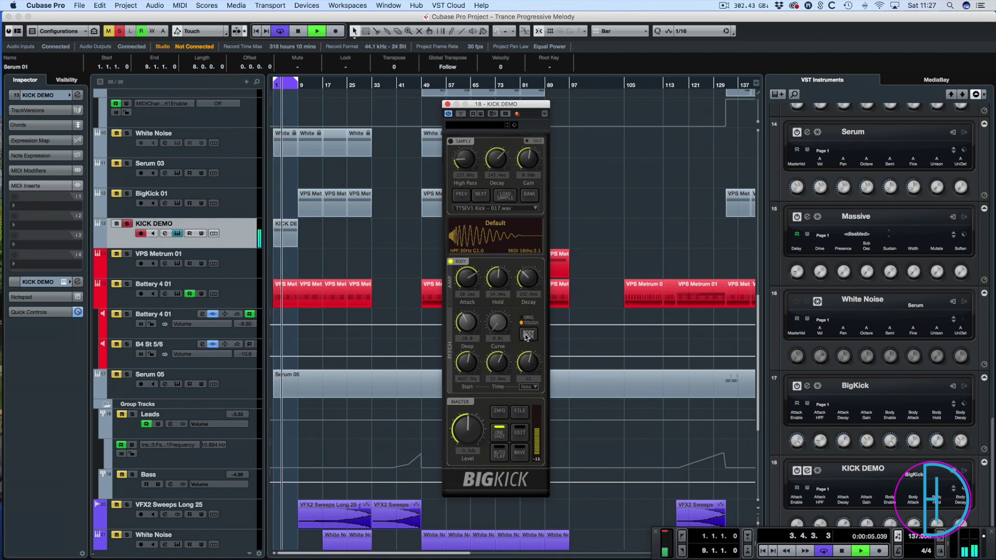
left_click(527, 336)
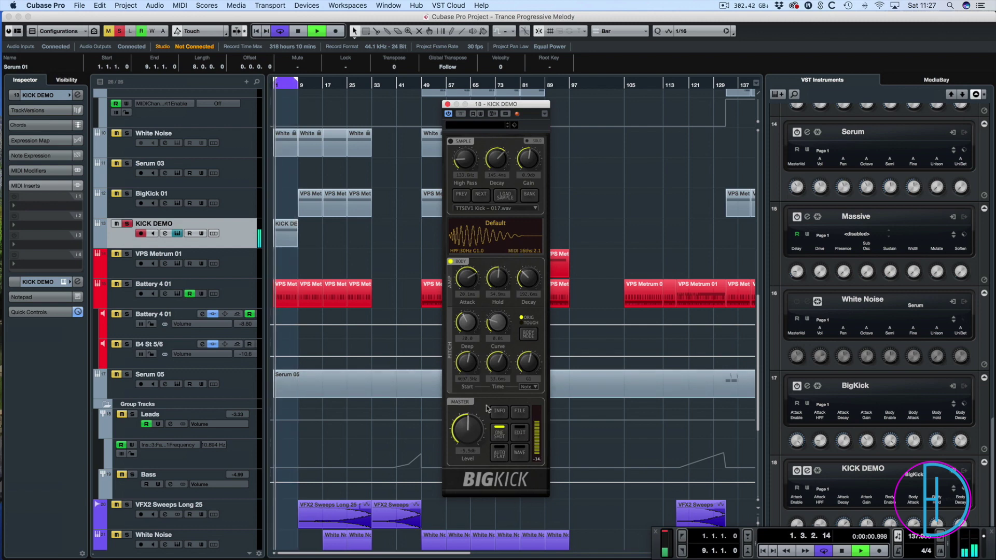
Stop playback, turn the sample section back on, and audition the sample and body together
key("space")
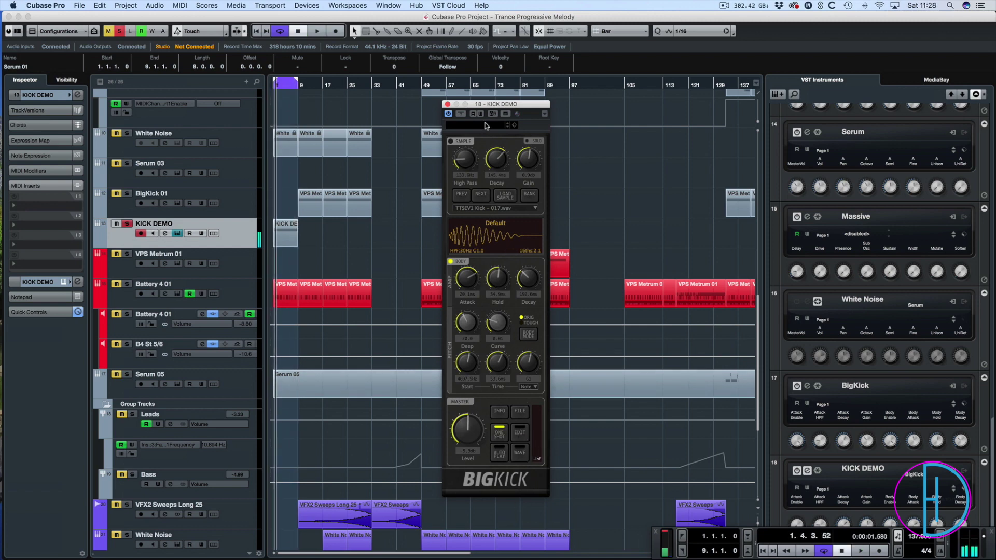
left_click(451, 141)
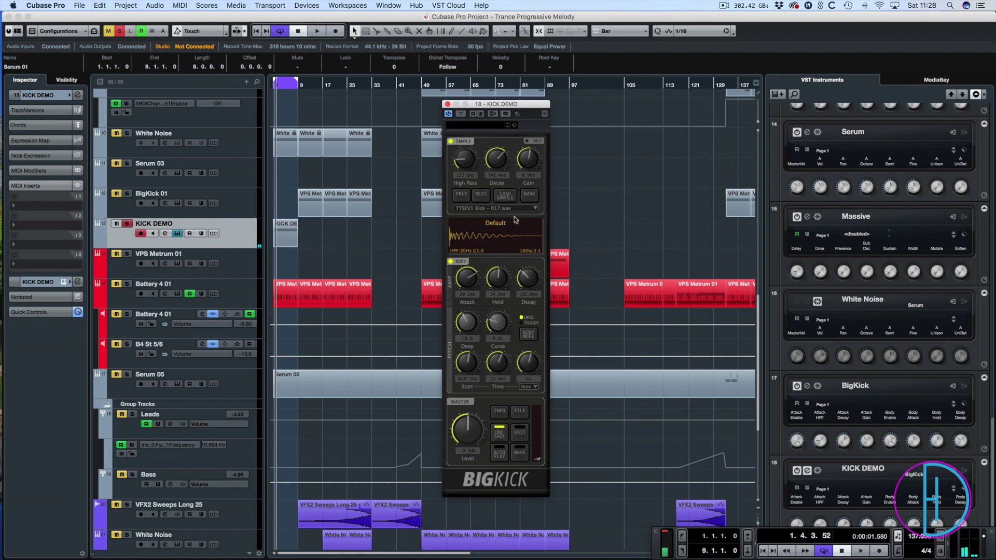
key("space")
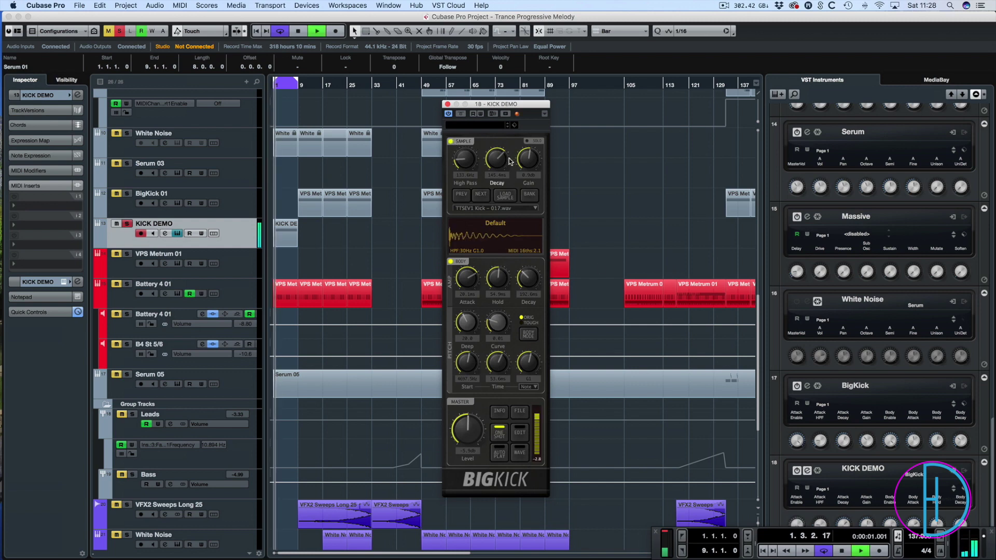
Lower the sample's Gain and High Pass and shorten its Decay while auditioning both layers together, and stop playback
key("space")
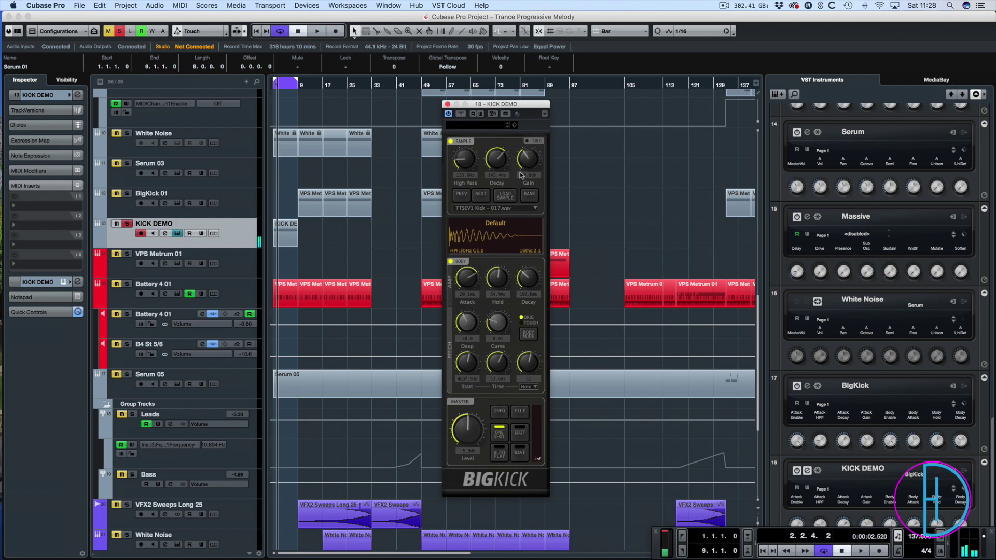
key("space")
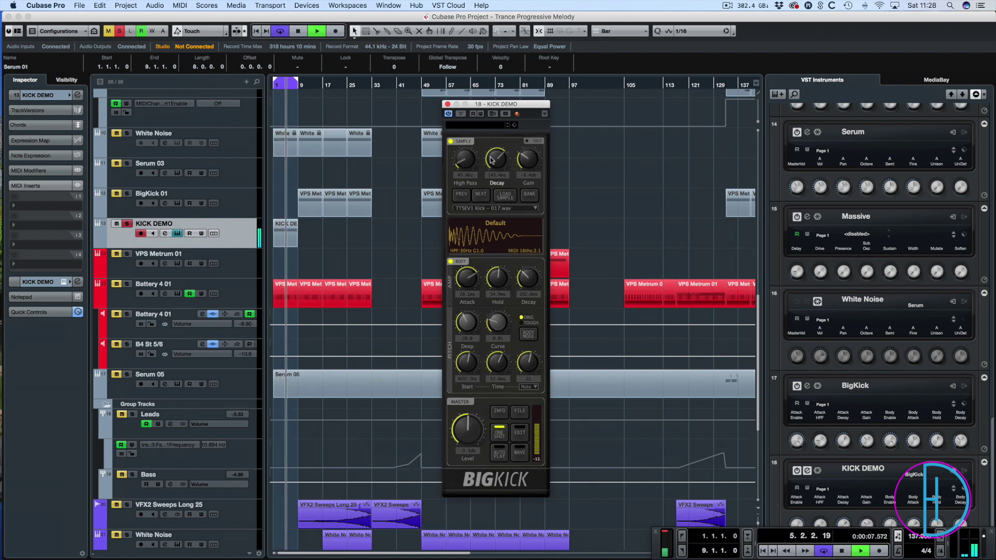
left_click_drag(465, 161, 489, 170)
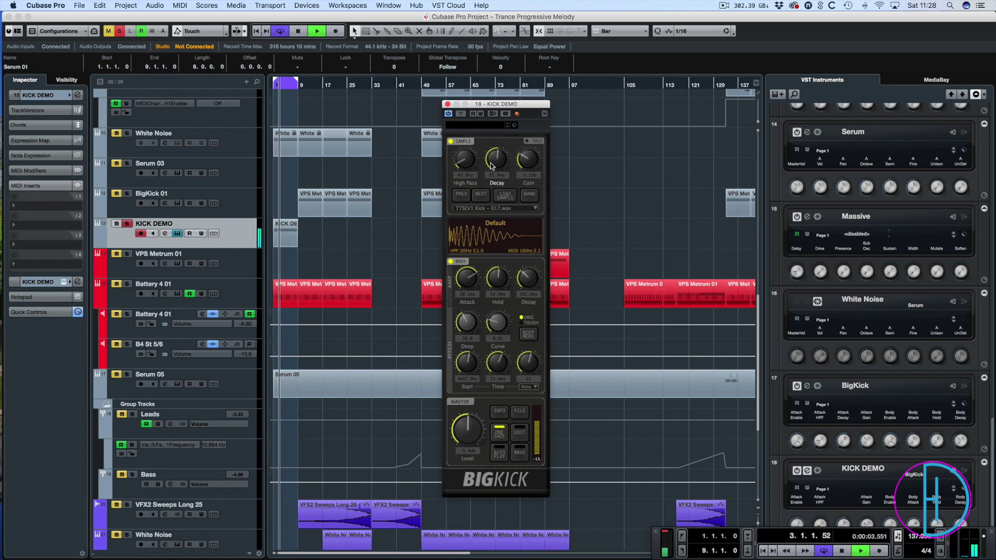
left_click_drag(465, 164, 461, 167)
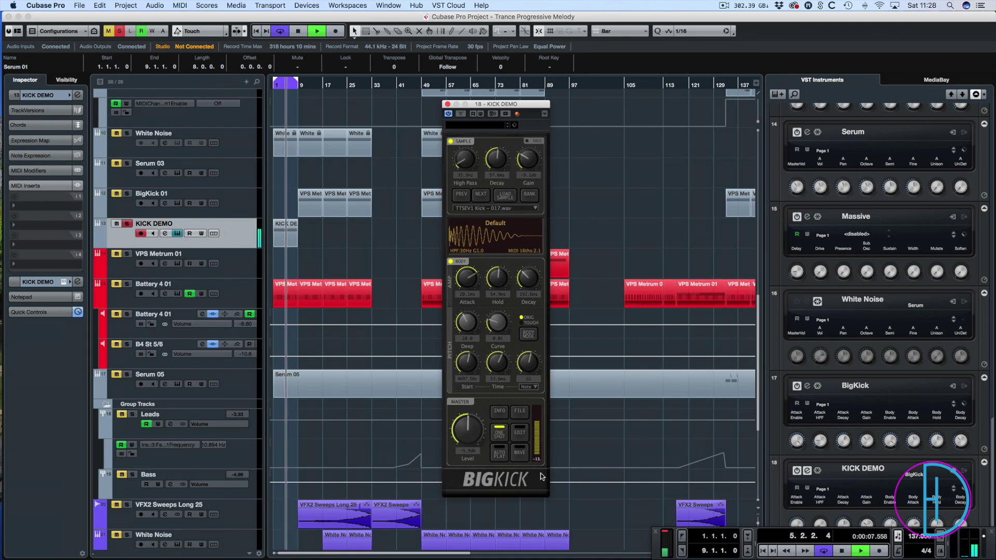
key("space")
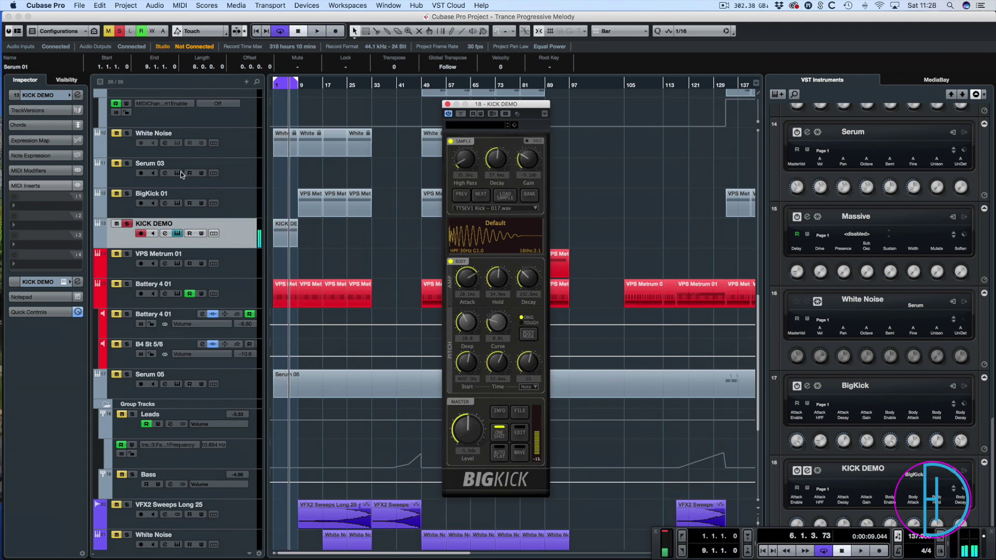
Clear all solos, trim the sample's Gain against the full mix, and solo KICK DEMO again with playback stopped
left_click(118, 31)
key("space")
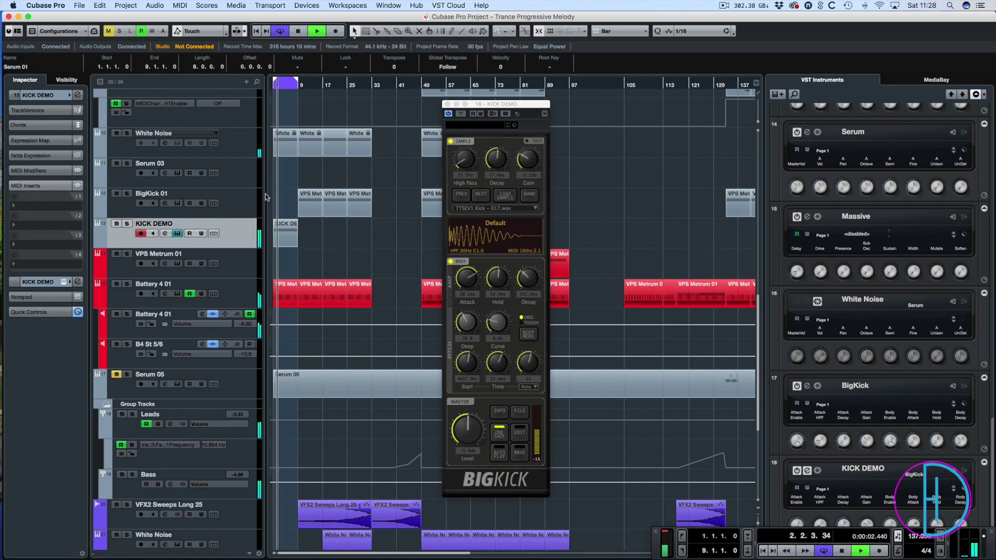
left_click_drag(529, 157, 530, 156)
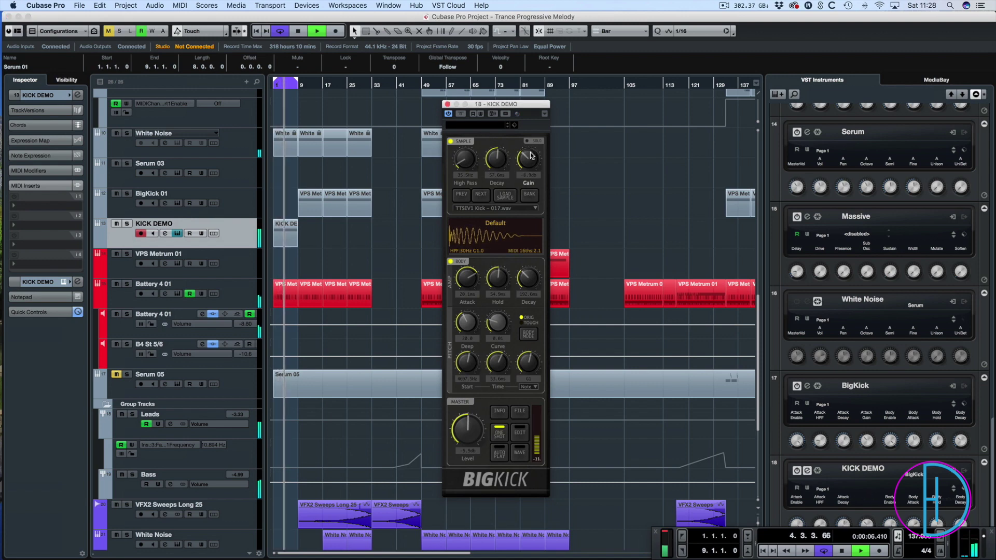
key("space")
left_click(126, 223)
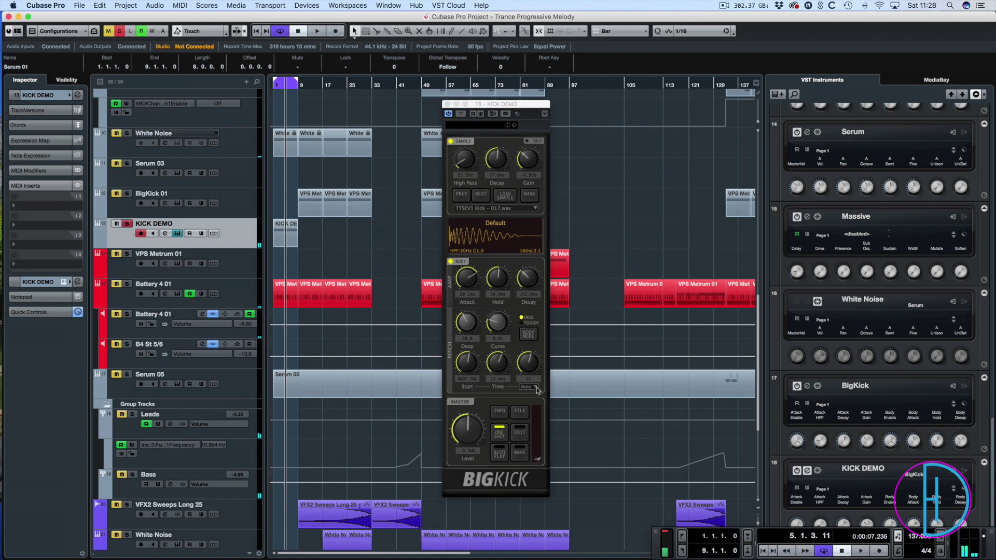
Show BigKick's Edit section, switch to its Waveform section, and play the kick from the start
mouse_move(523, 108)
left_mouse_down()
mouse_move(444, 101)
mouse_move(520, 99)
left_mouse_up()
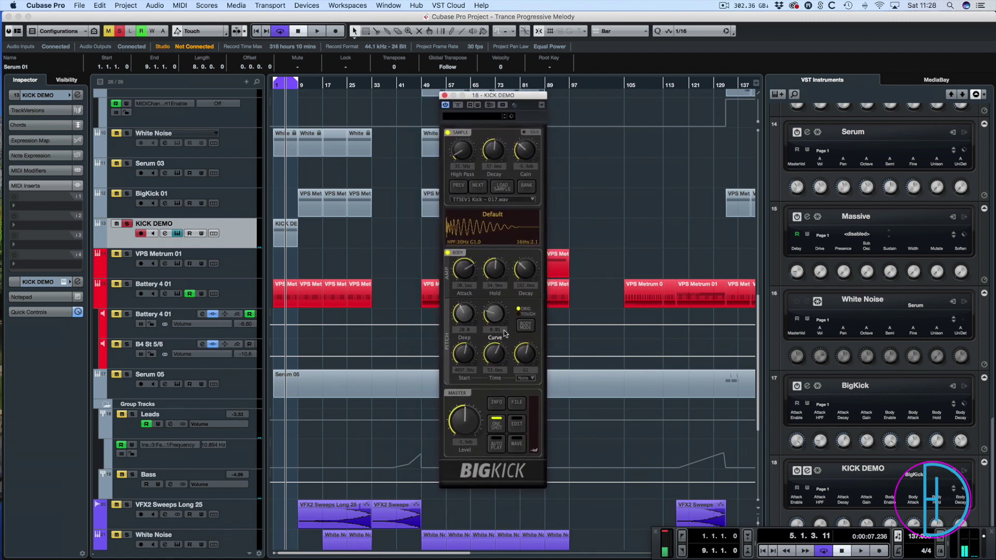
left_click(518, 424)
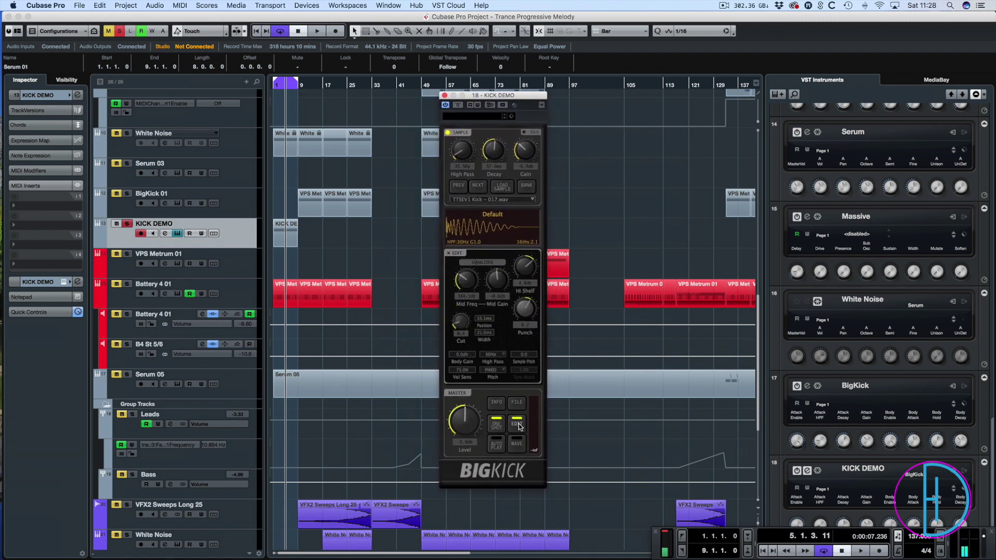
left_click(516, 443)
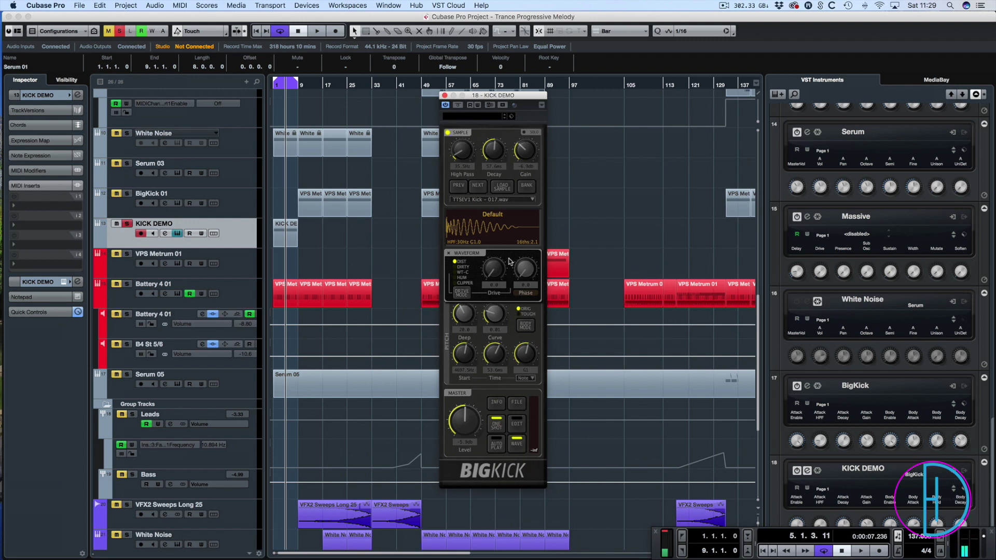
key("Home")
key("space")
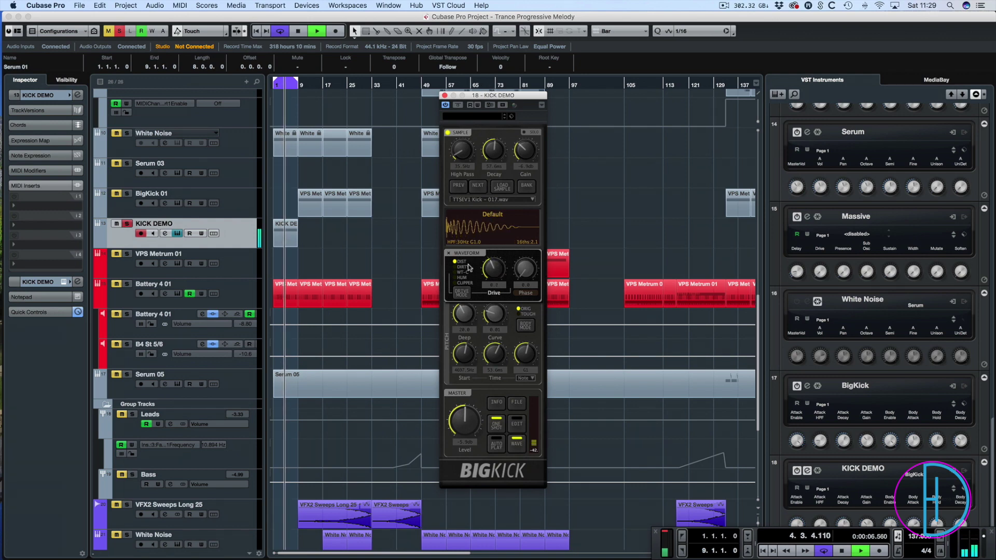
Cycle through the Waveform drive modes up to Clipper while varying the Drive amount, and close the section to show the body controls
left_click(462, 292)
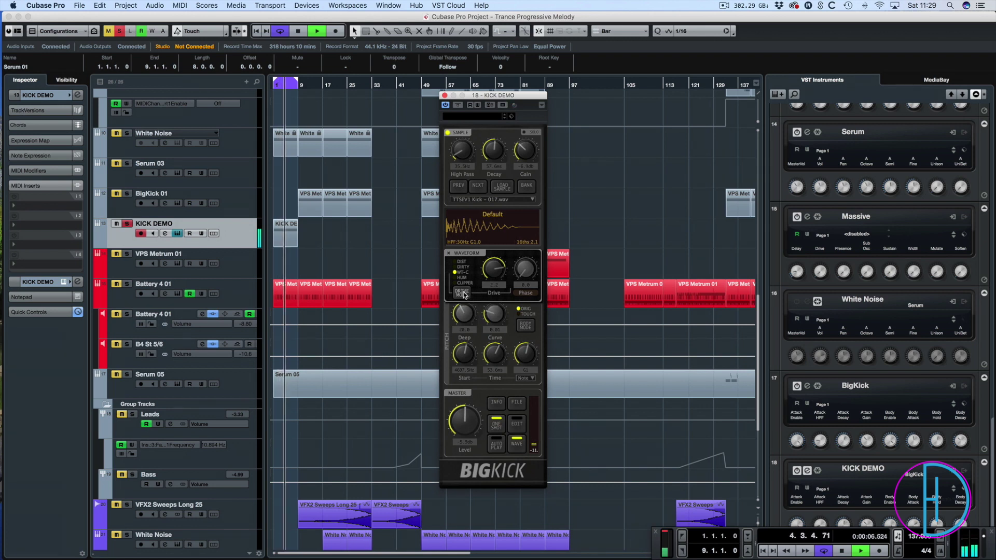
mouse_move(493, 270)
left_mouse_down()
mouse_move(490, 242)
mouse_move(489, 258)
left_mouse_up()
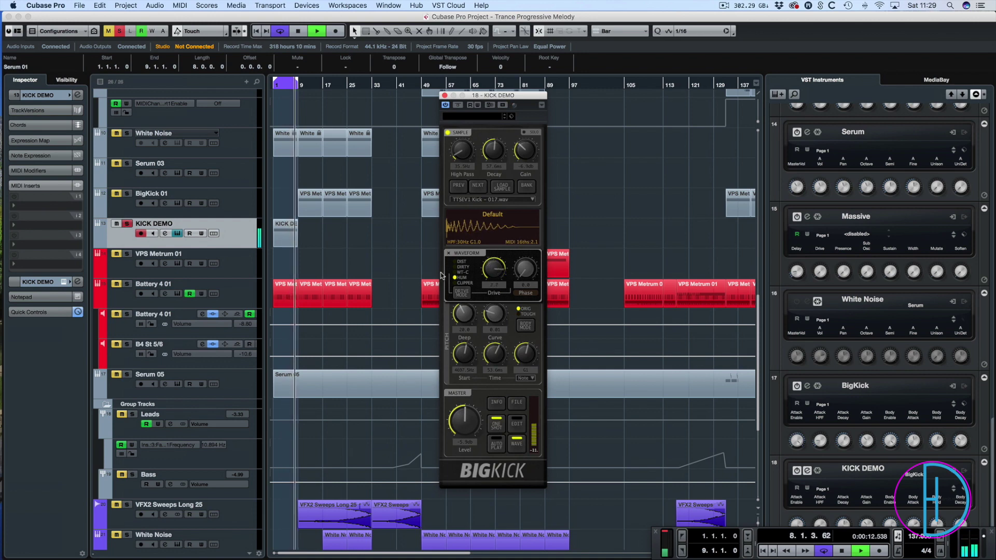
left_click(455, 283)
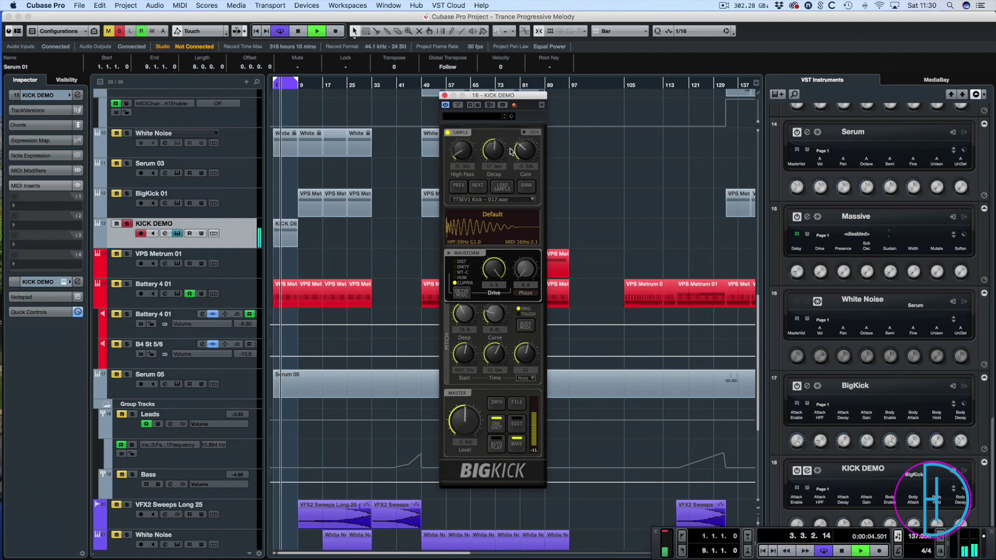
left_click_drag(497, 276, 499, 274)
left_click(448, 254)
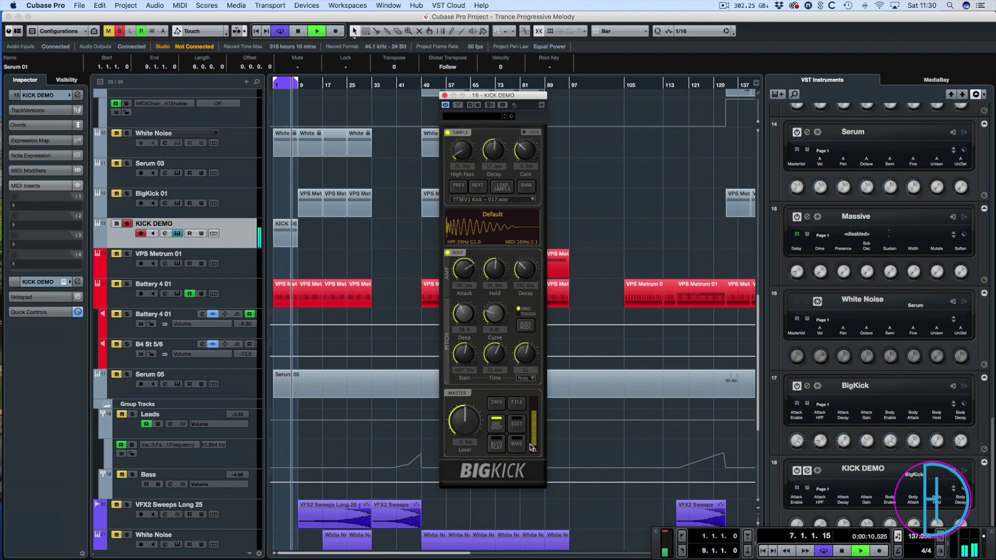
Show the Edit section, compare the Fixed and MIDI Pitch options, keep Fixed, and stop playback
left_click(516, 423)
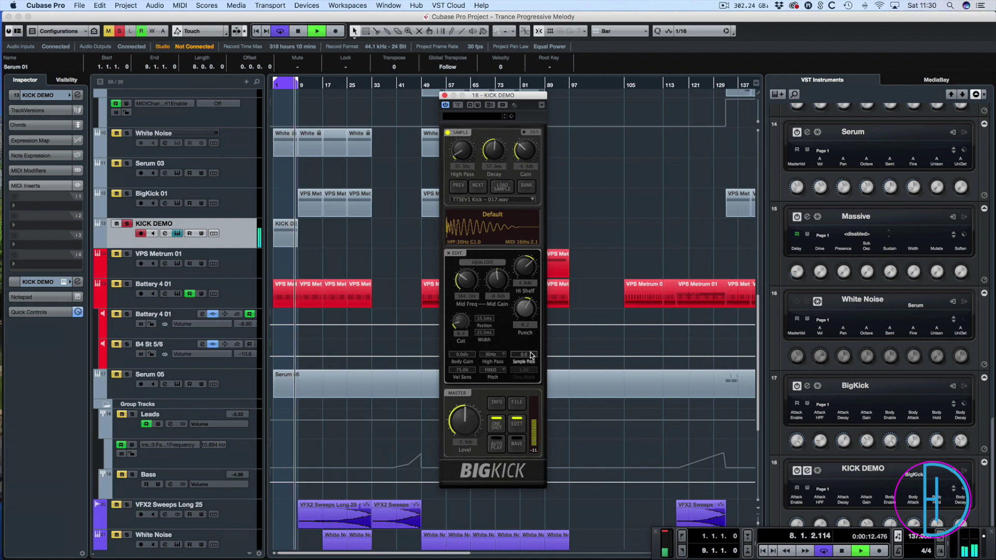
left_click(500, 370)
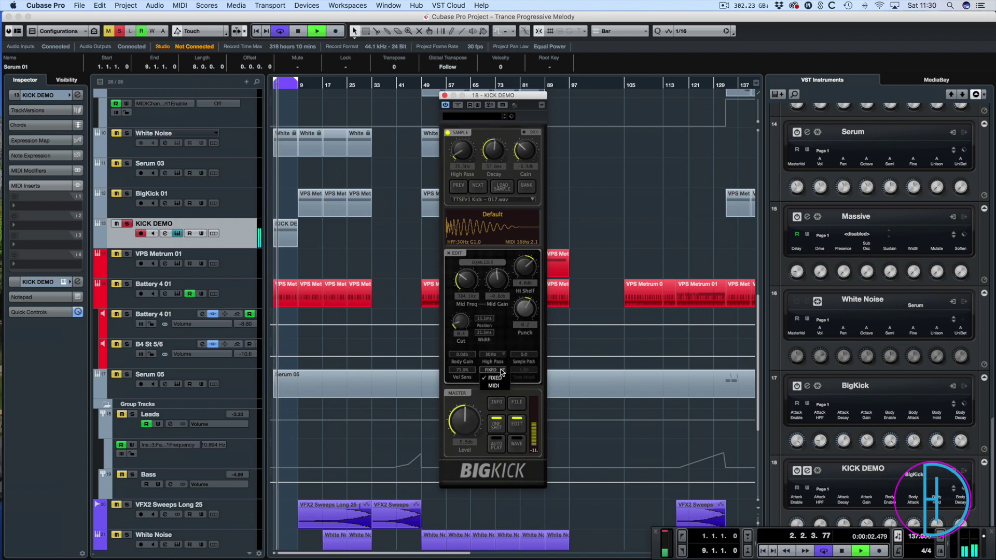
left_click(494, 377)
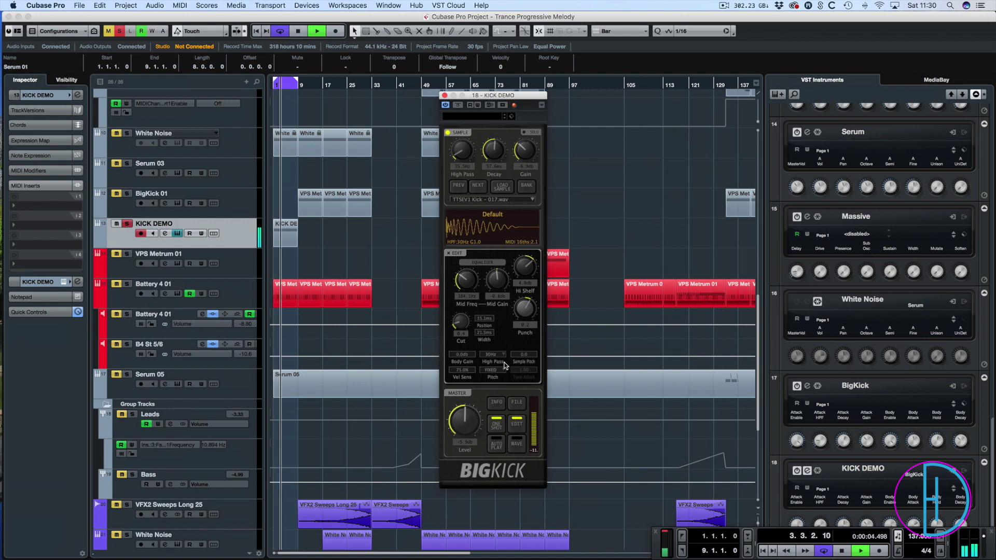
left_click(498, 370)
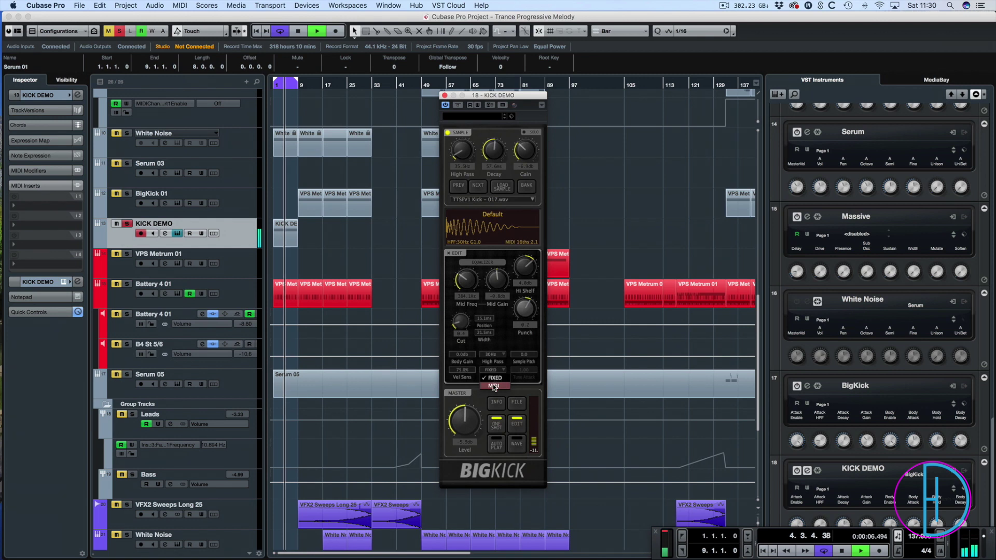
left_click(493, 385)
key("space")
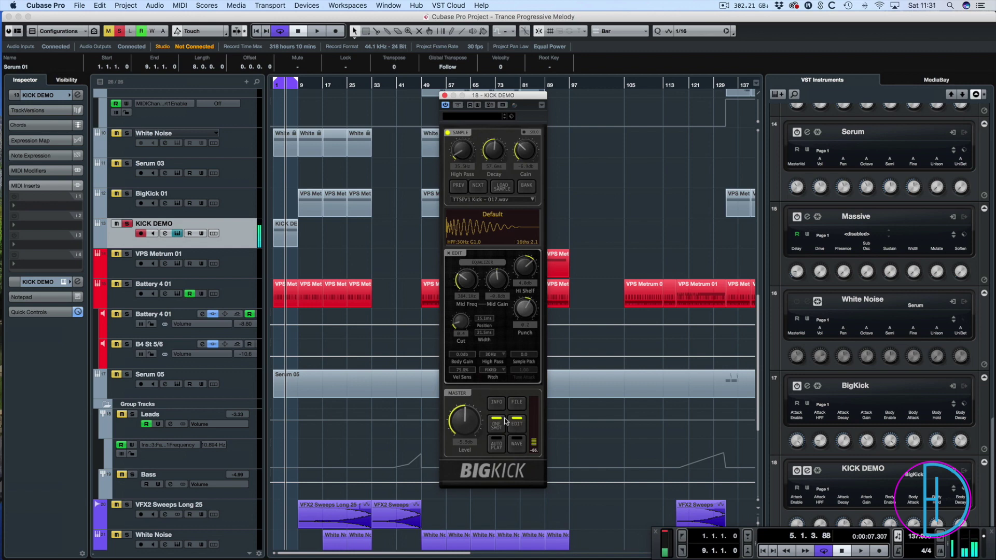
Raise the Sample Pitch as a trial, reset it to 0.0, and audition the kick
left_click(524, 370)
mouse_move(524, 354)
left_mouse_down()
mouse_move(524, 312)
mouse_move(524, 342)
left_mouse_up()
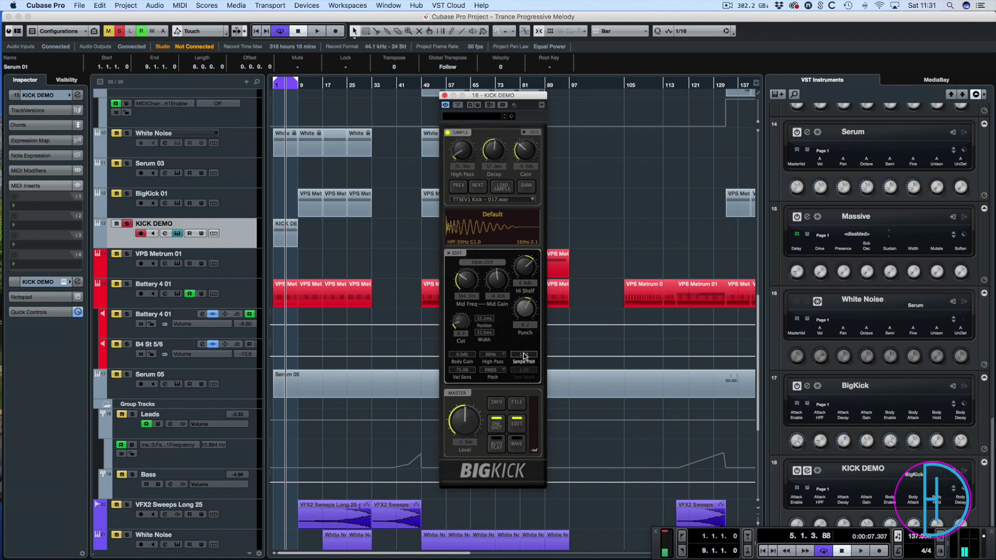
left_click_drag(523, 355, 523, 351)
double_click(524, 354)
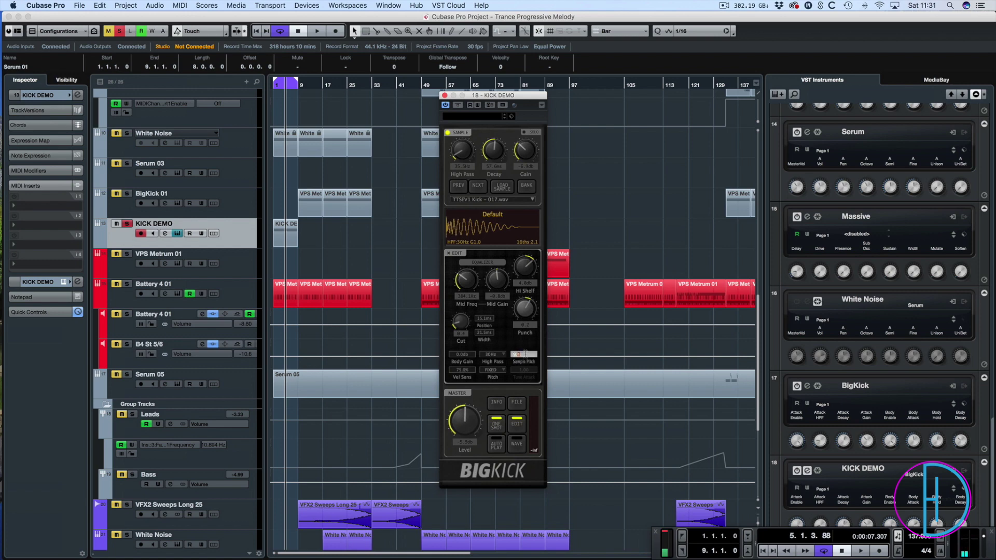
key("Return")
key("space")
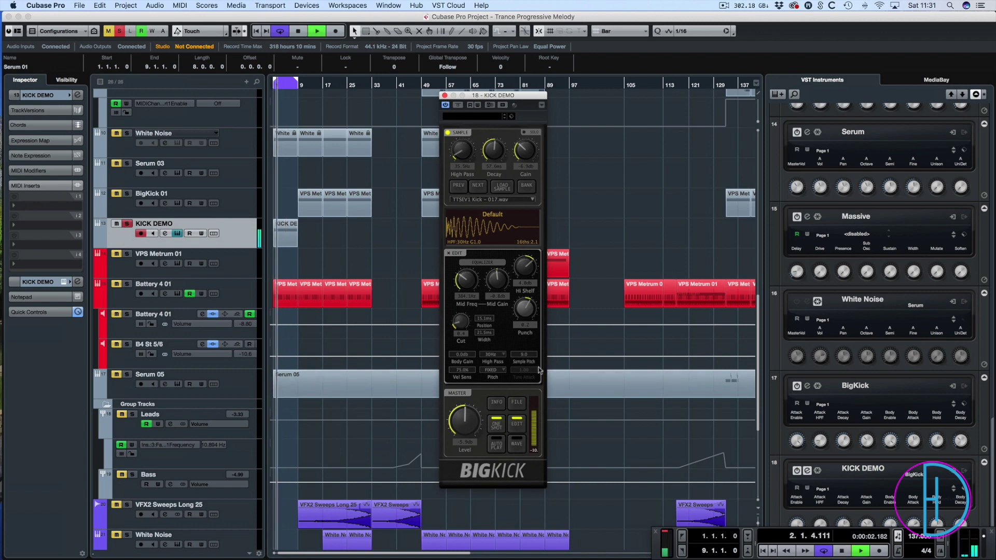
Re-enter the Sample Pitch as 0.0, audition the kick again, and stop playback
key("space")
double_click(523, 355)
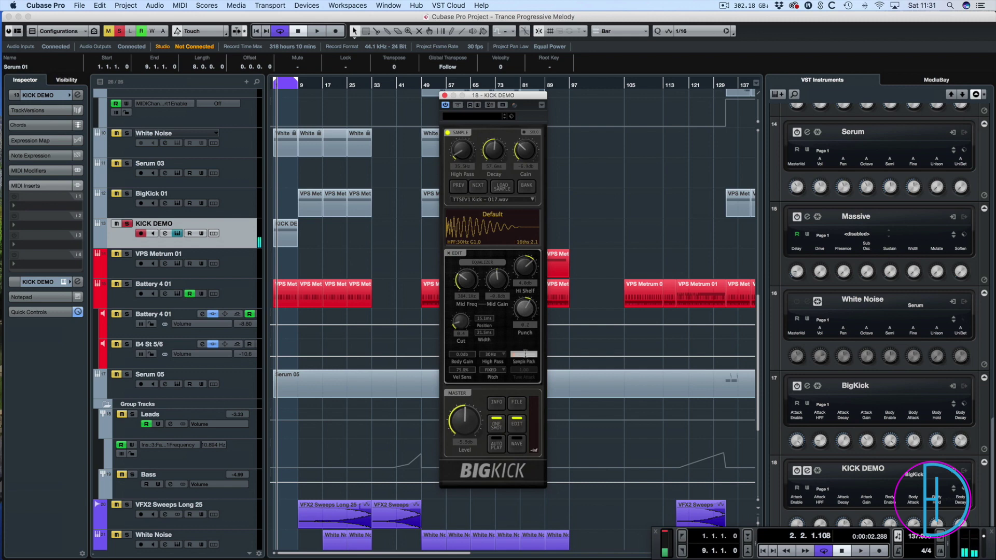
key("Return")
key("space")
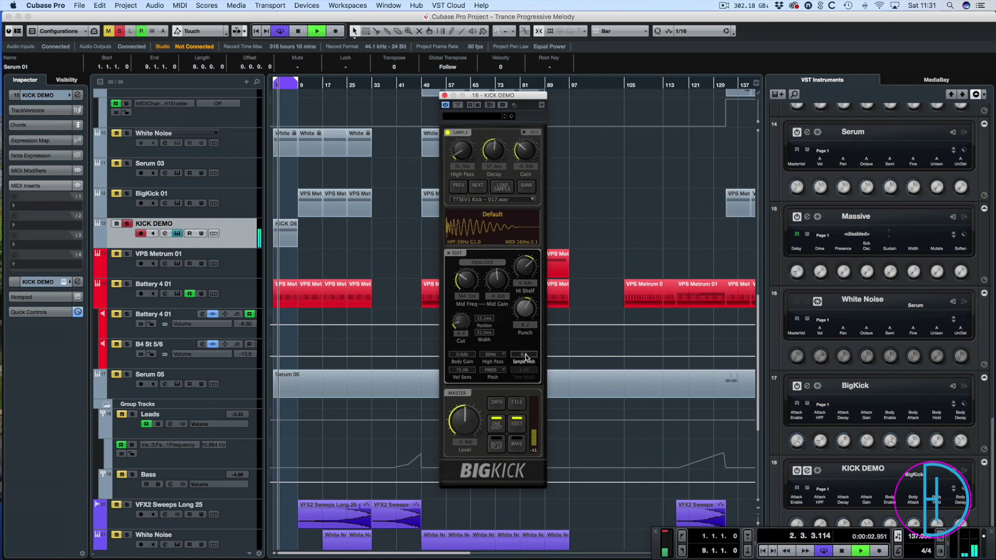
key("space")
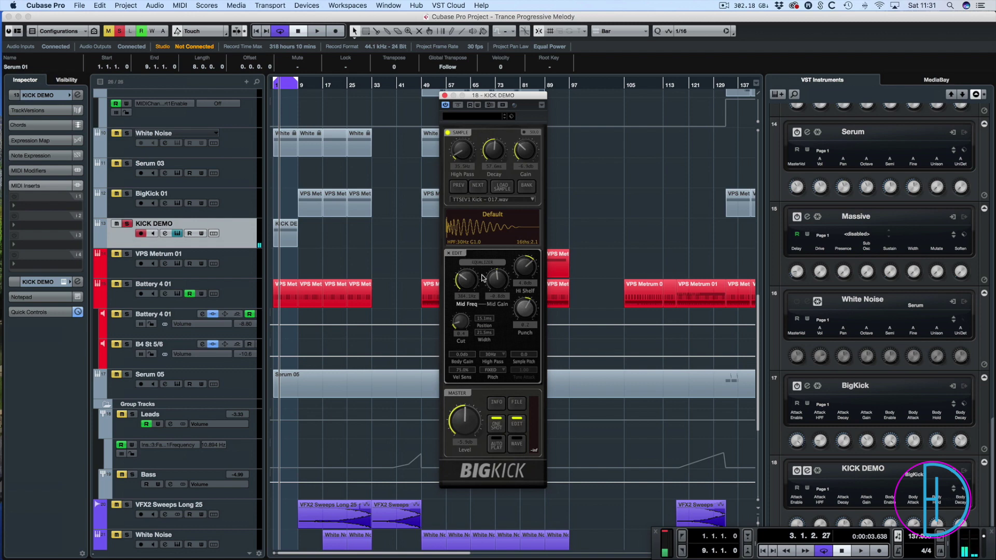
Boost the equalizer's Mid Gain during playback, sweep Mid Freq from its low end to its maximum, and stop
key("space")
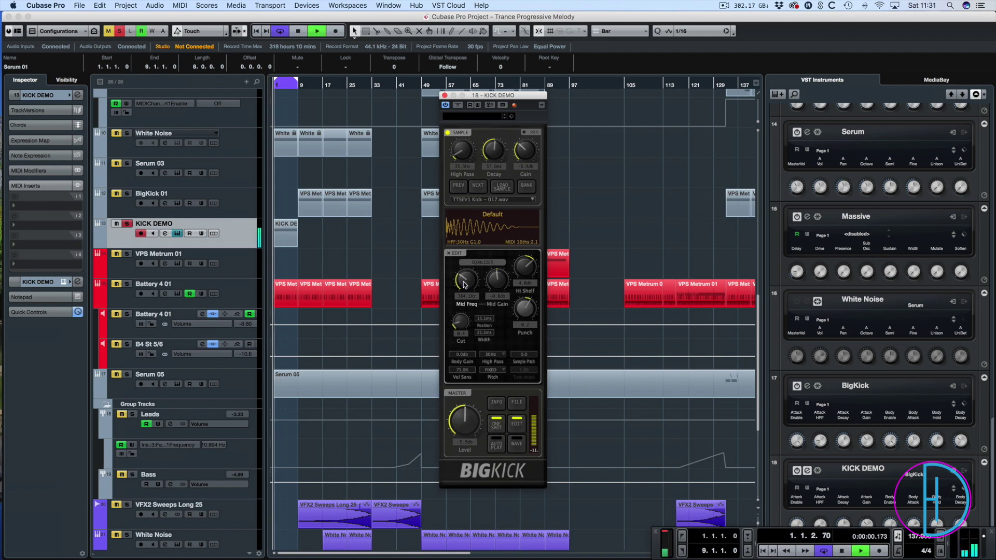
left_click_drag(464, 284, 460, 343)
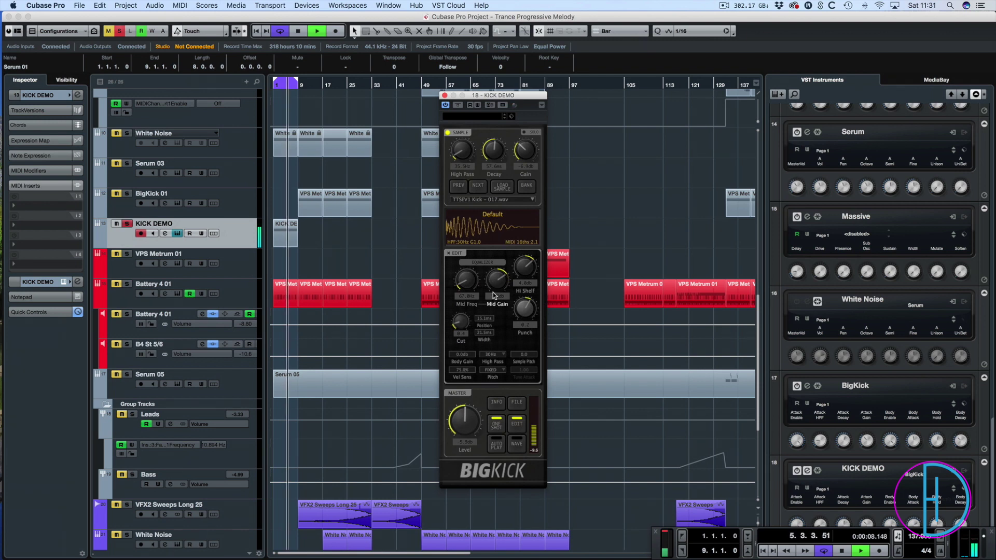
left_click_drag(493, 296, 471, 274)
key("space")
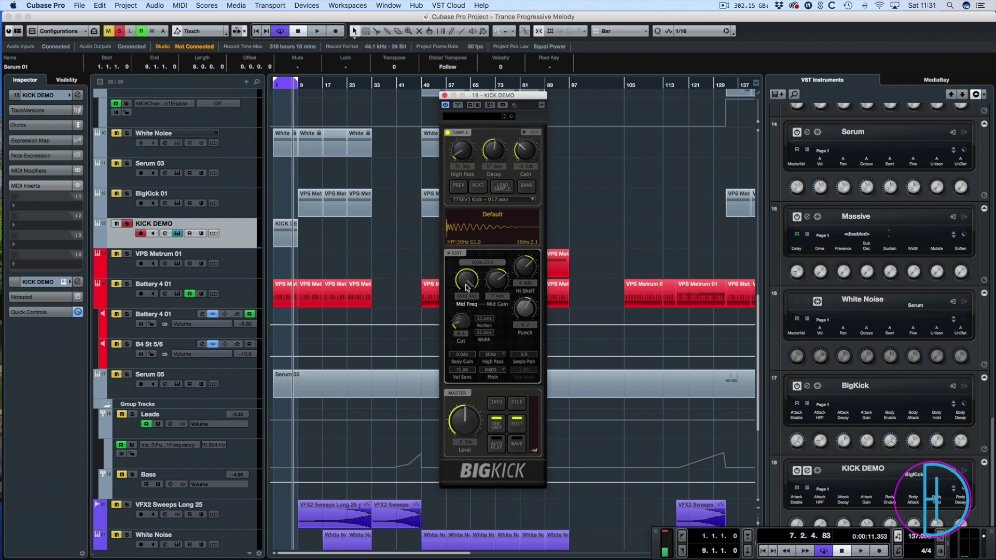
Drop Mid Freq to its minimum, raise it to a middle setting, and boost Mid Gain strongly with playback stopped
left_click_drag(466, 286, 474, 426)
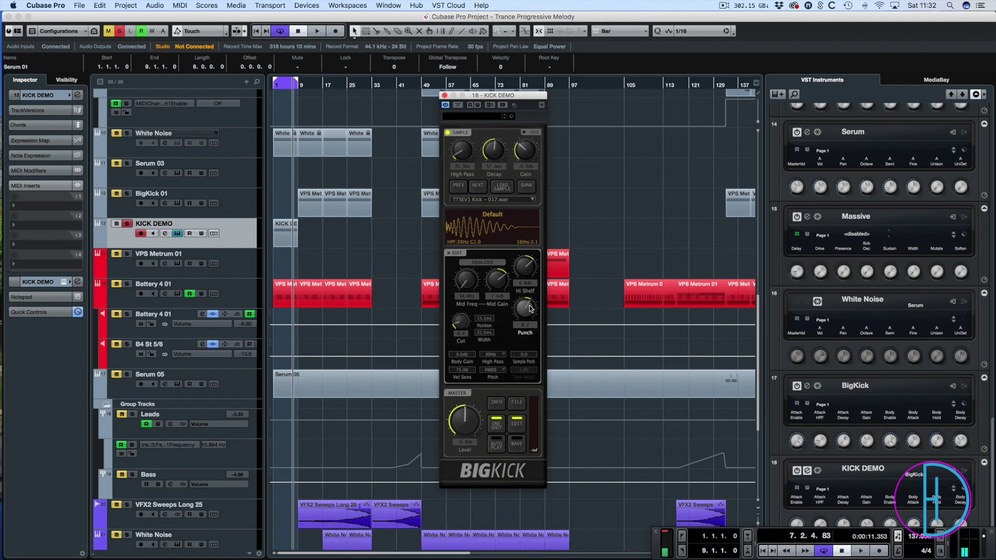
left_click_drag(466, 282, 464, 224)
left_click_drag(495, 277, 496, 267)
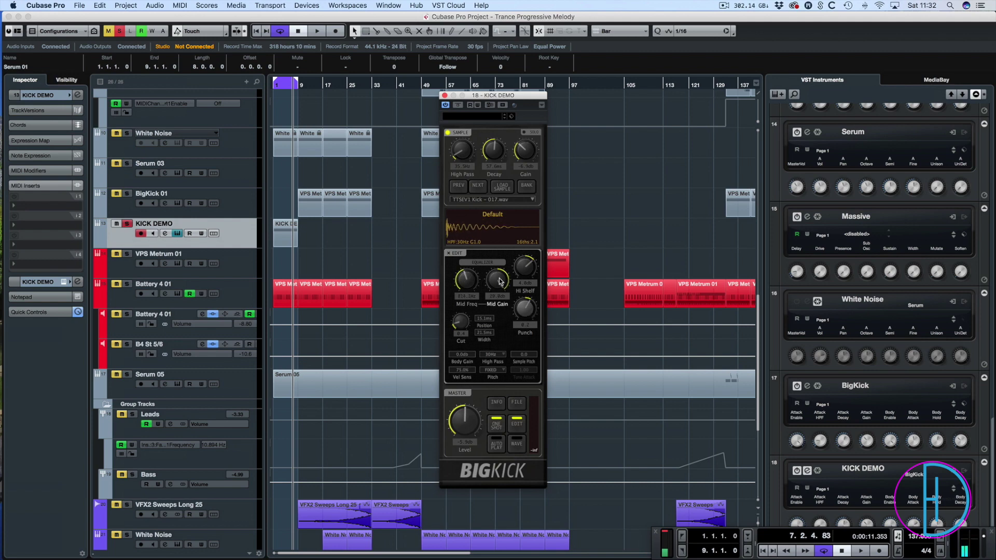
Lower Mid Freq to near its low end and reduce Mid Gain to a slight boost while the kick plays
key("space")
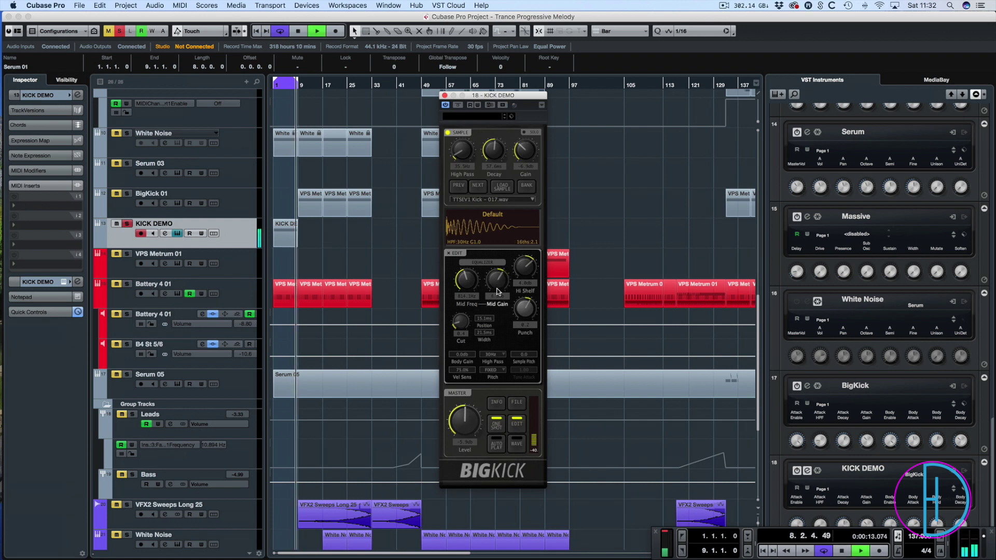
left_click_drag(465, 278, 459, 308)
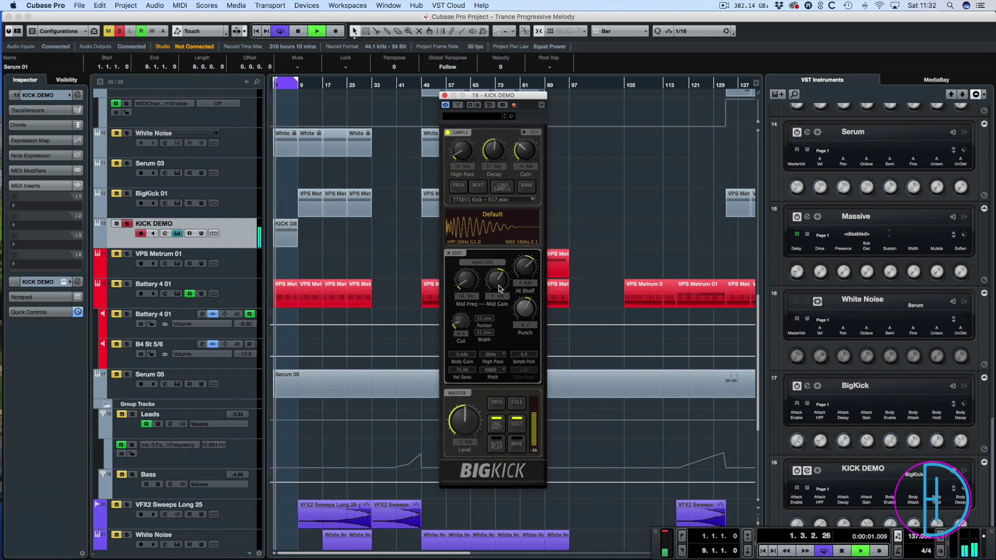
left_click_drag(498, 274, 470, 281)
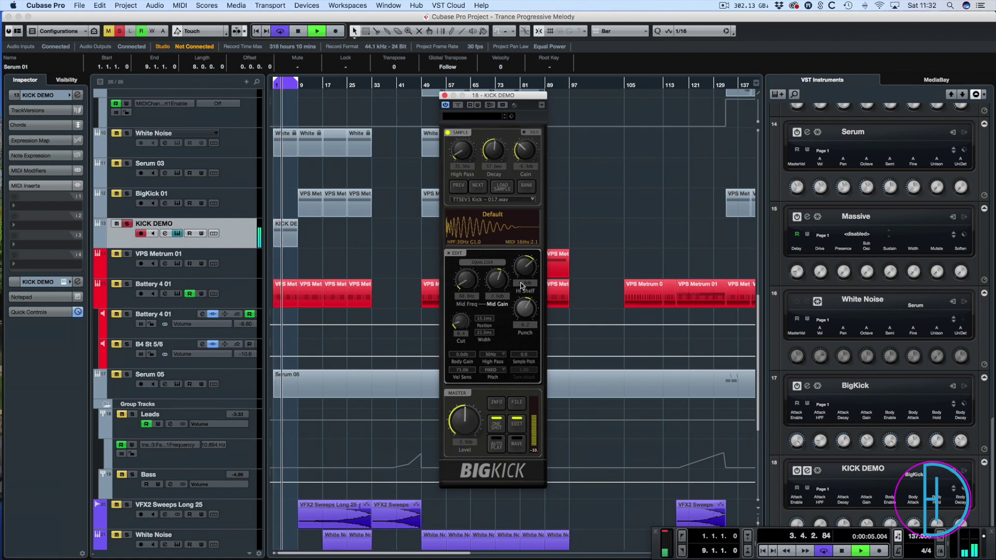
Adjust the equalizer's Hi Shelf and the Punch control in the Edit section while the kick plays
left_click_drag(524, 266, 523, 299)
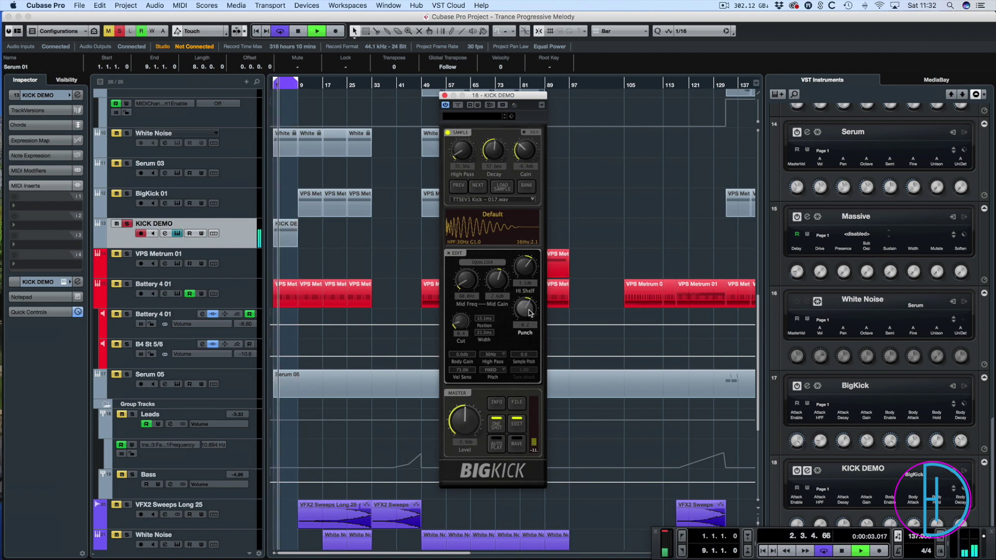
left_click_drag(530, 313, 526, 250)
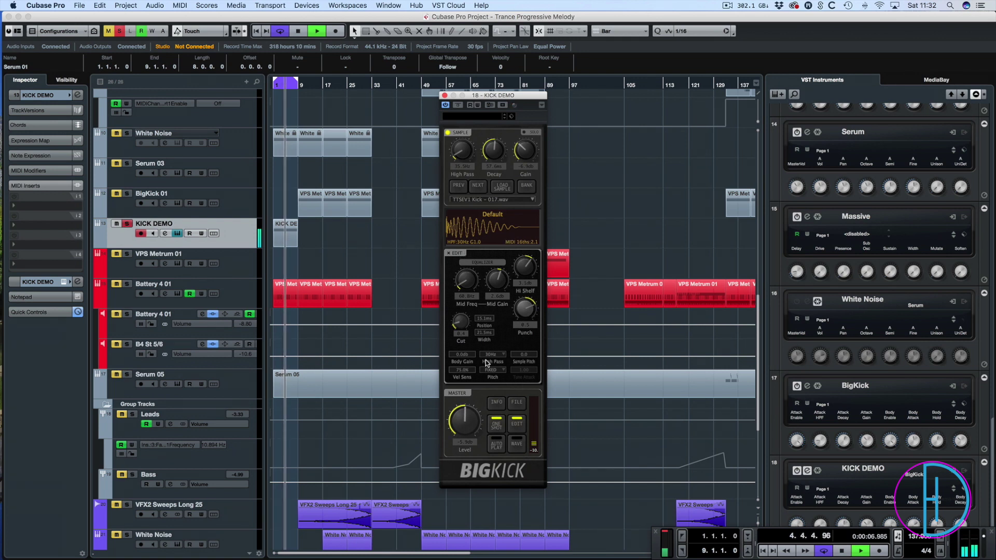
Sweep the Cut amount between zero and maximum during playback, leave it at a medium setting, and lower Body Gain to -0.5 dB
left_click_drag(457, 322, 464, 318)
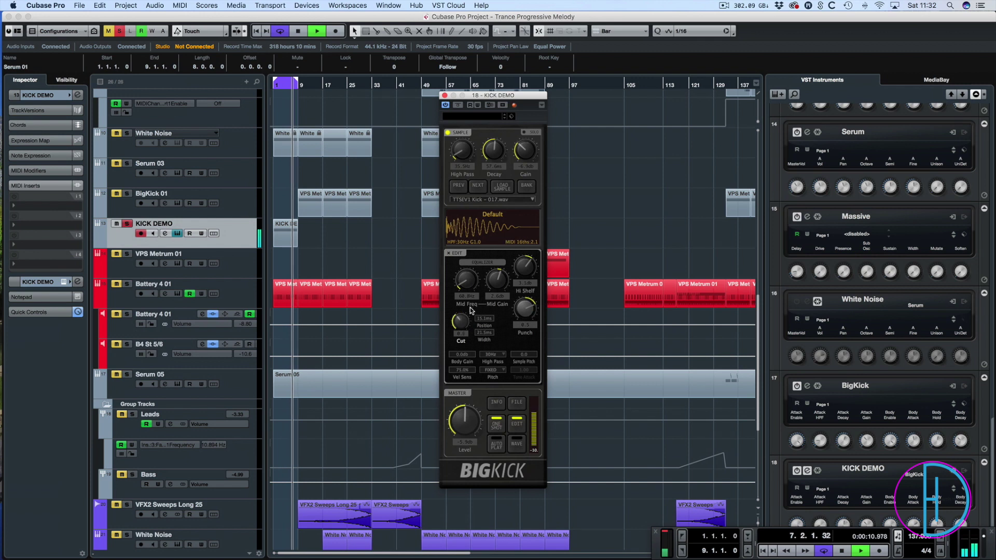
left_click_drag(472, 348, 471, 220)
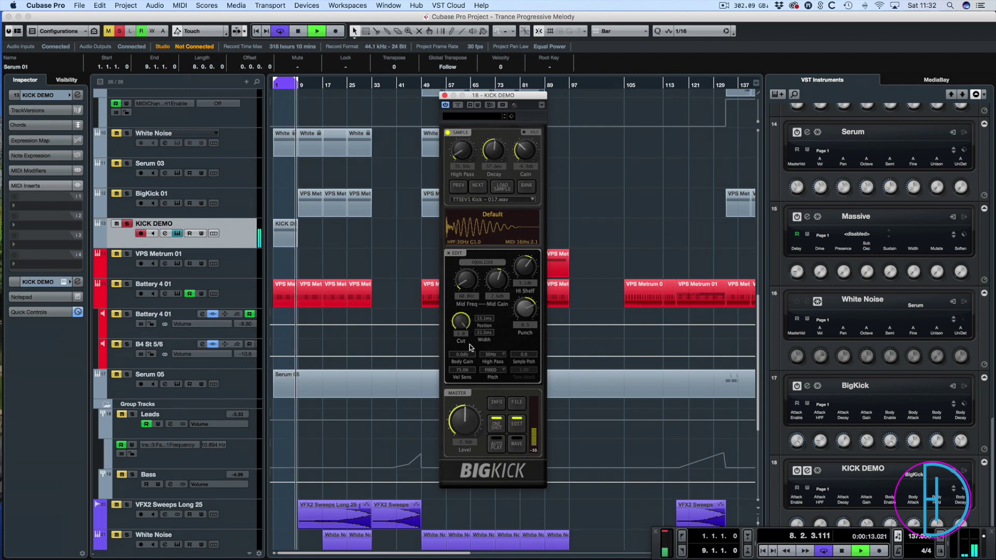
left_click_drag(461, 332, 459, 191)
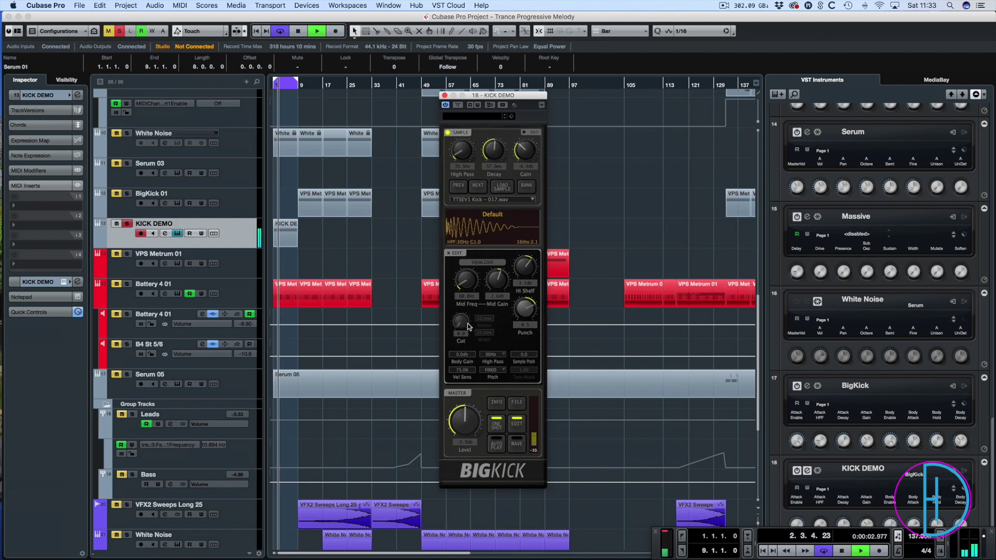
left_click_drag(468, 323, 459, 244)
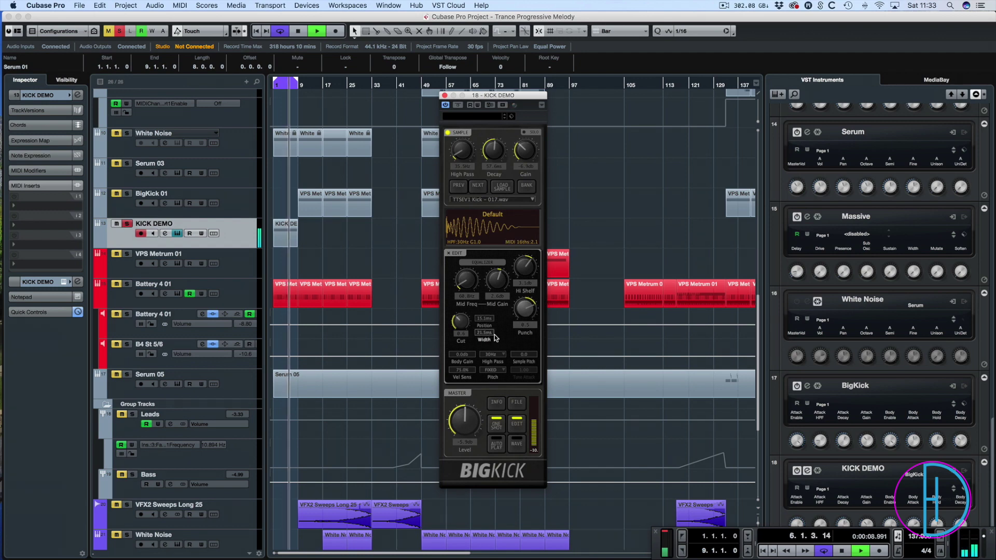
left_click_drag(459, 324, 466, 74)
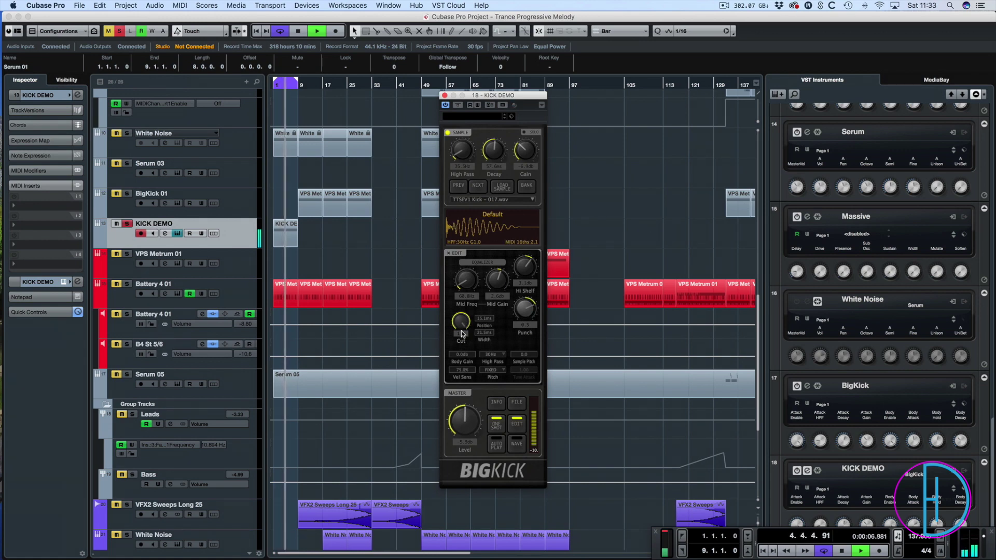
left_click_drag(460, 341, 464, 378)
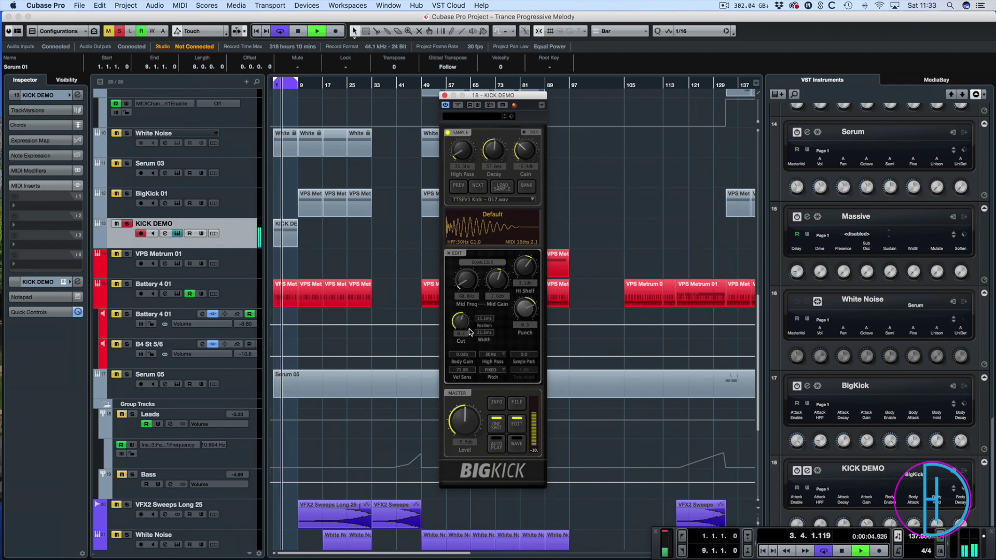
mouse_move(461, 354)
left_mouse_down()
mouse_move(461, 343)
mouse_move(462, 356)
left_mouse_up()
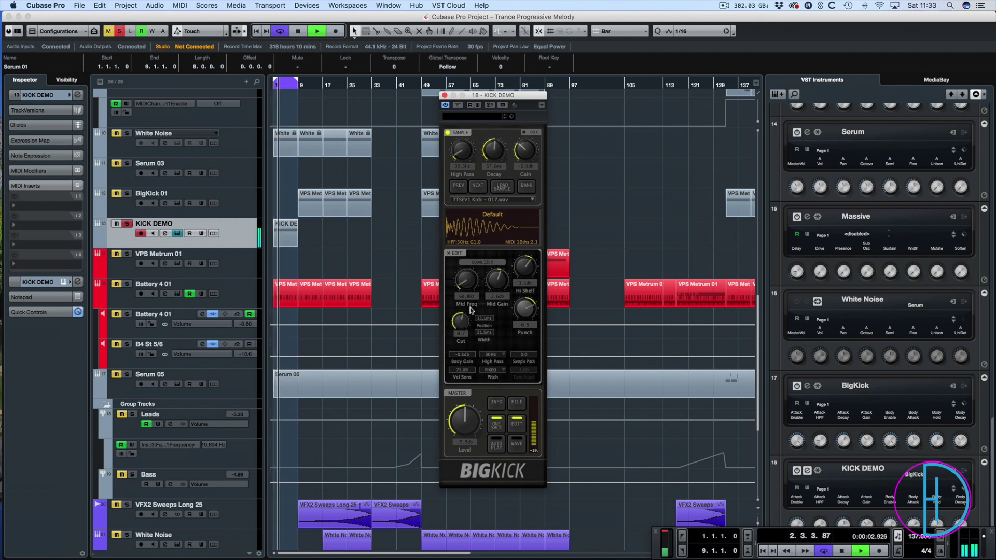
Compare the Edit section's High Pass at 40Hz, 25Hz and OFF during playback, and return it to 30Hz
left_click(499, 354)
left_click(494, 386)
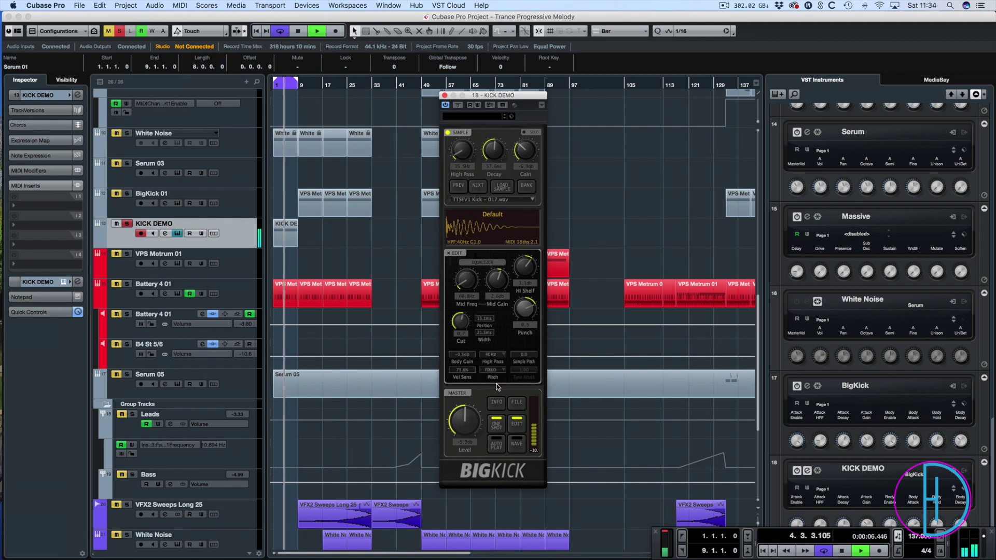
left_click(500, 353)
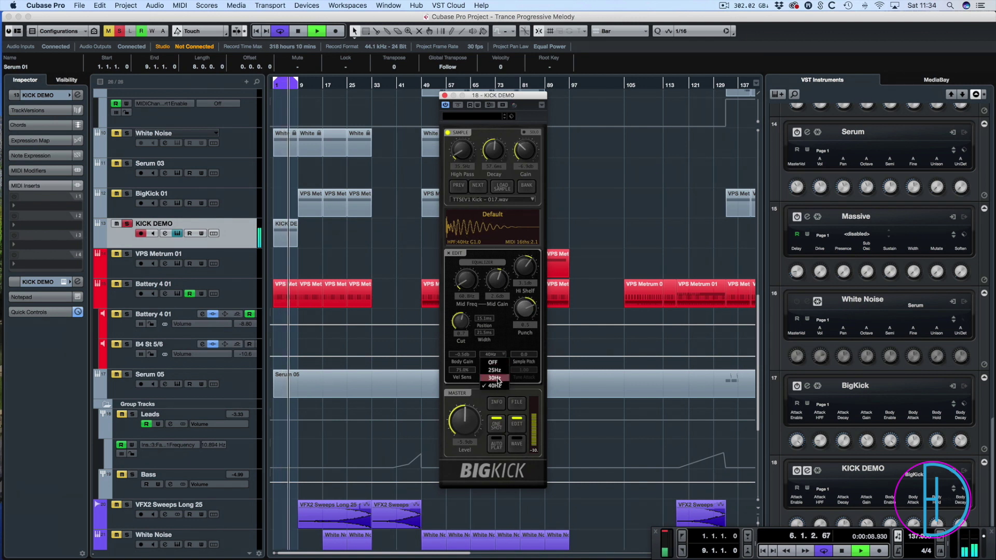
left_click(496, 378)
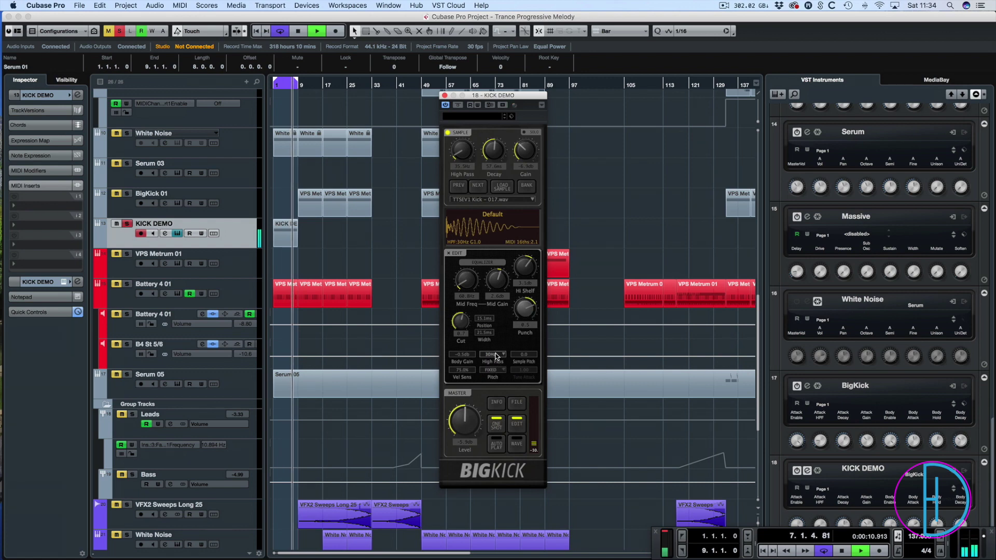
left_click(495, 354)
left_click(495, 371)
left_click(493, 354)
left_click(497, 363)
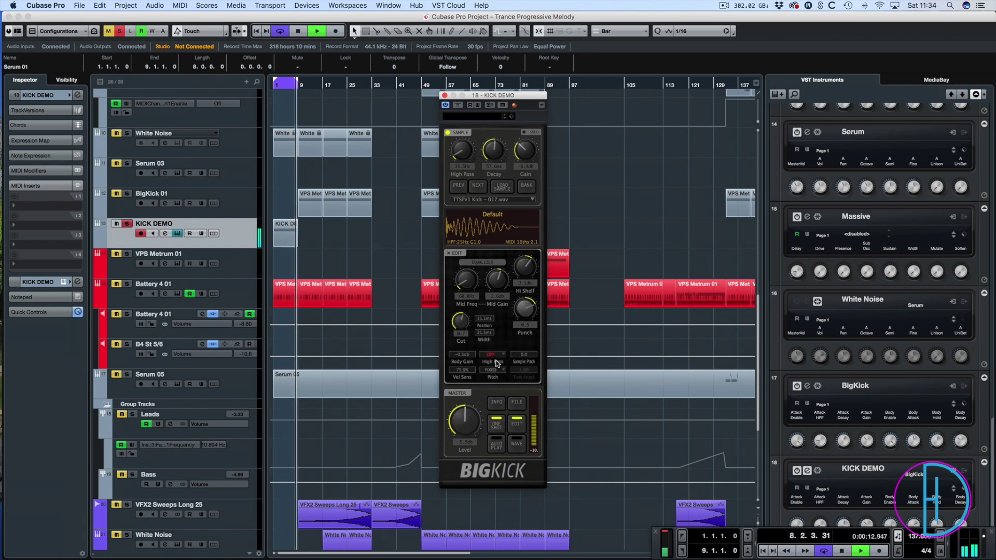
left_click(493, 354)
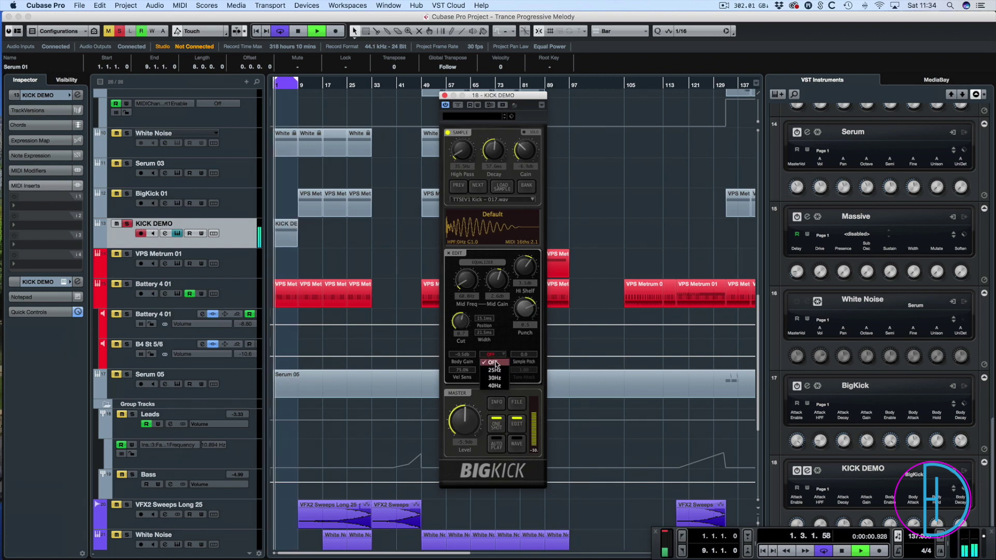
left_click(495, 371)
left_click(495, 354)
left_click(496, 378)
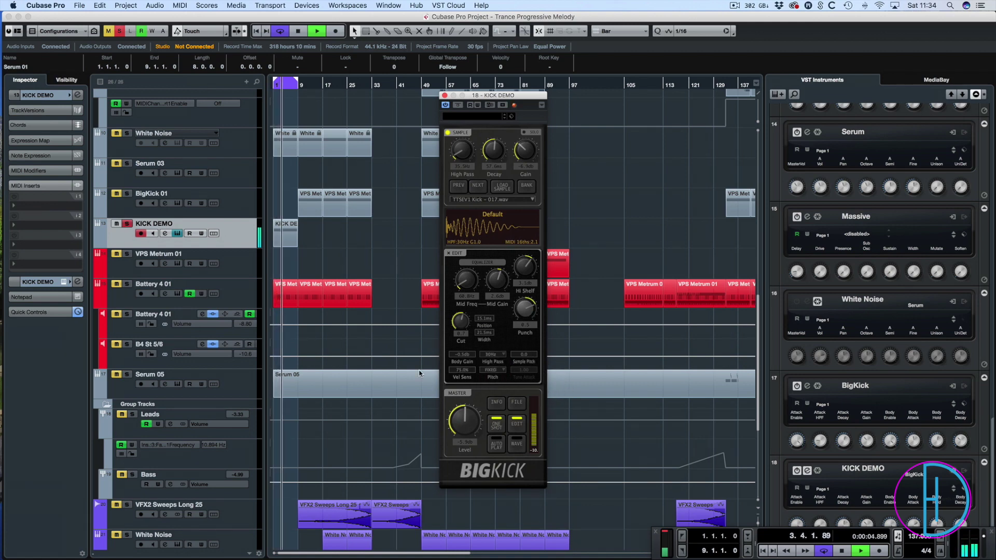
Lower Vel Sens to zero and close the Edit controls to return to the body section
left_click_drag(440, 370, 439, 362)
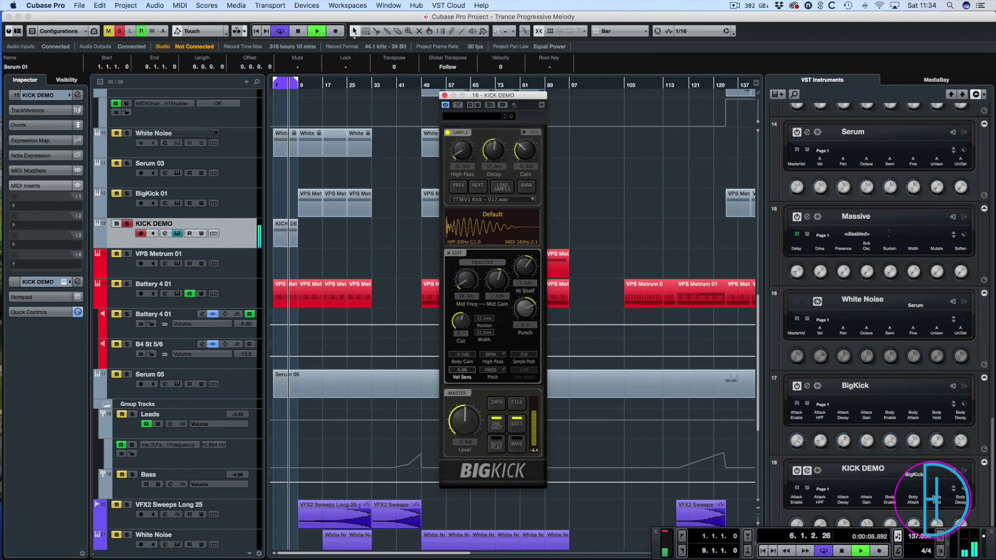
left_click_drag(440, 366, 460, 370)
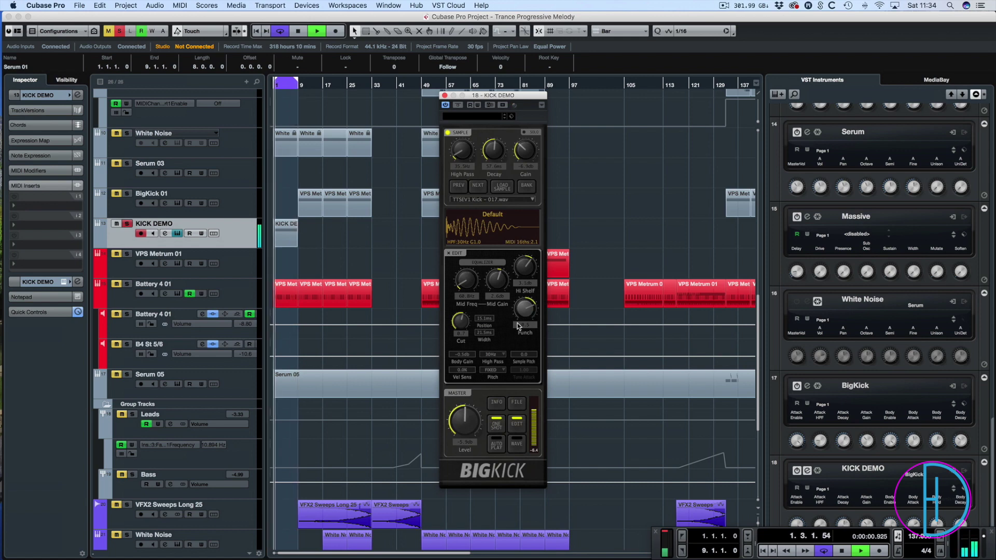
left_click(518, 425)
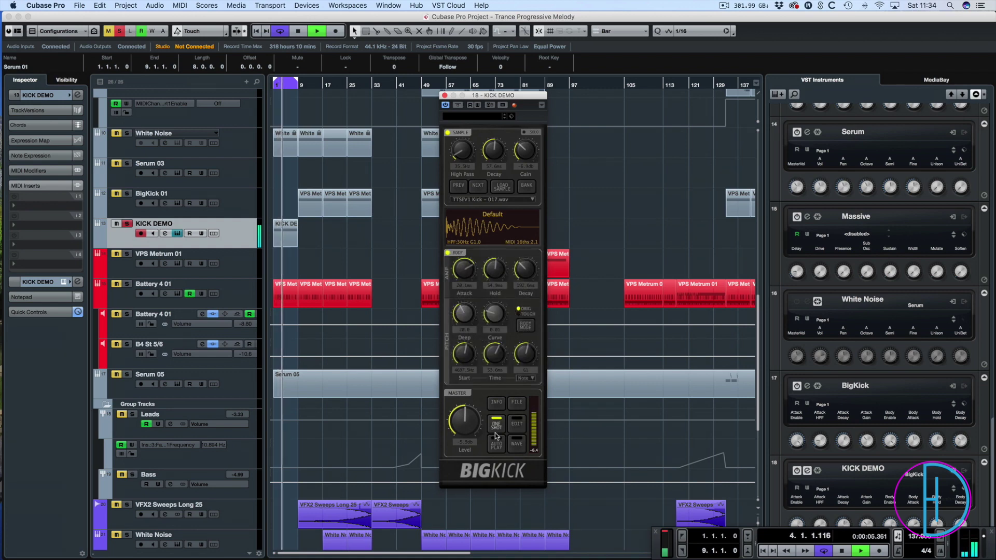
Browse the factory preset categories, including Trance and Version 1.1, and dismiss the list without loading a preset
left_click(517, 403)
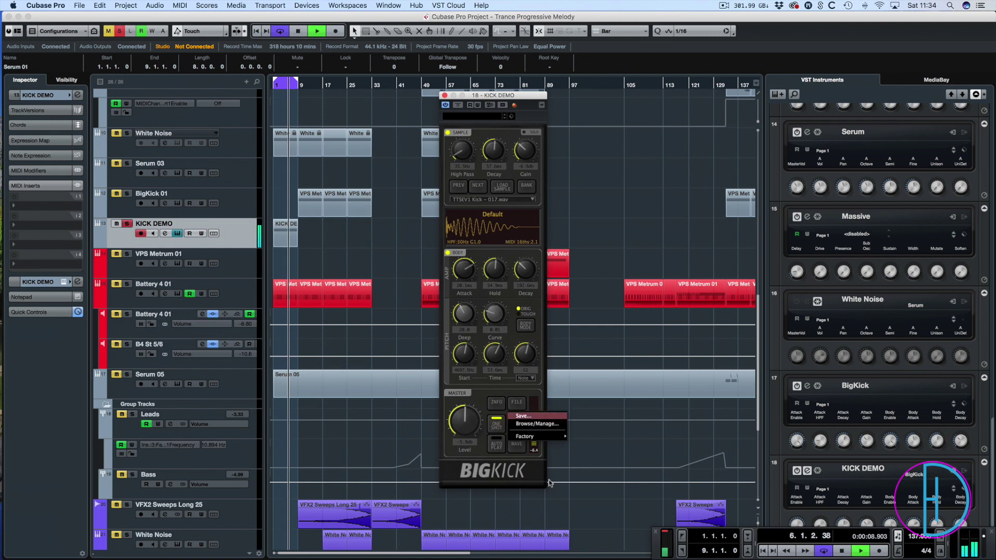
mouse_move(543, 436)
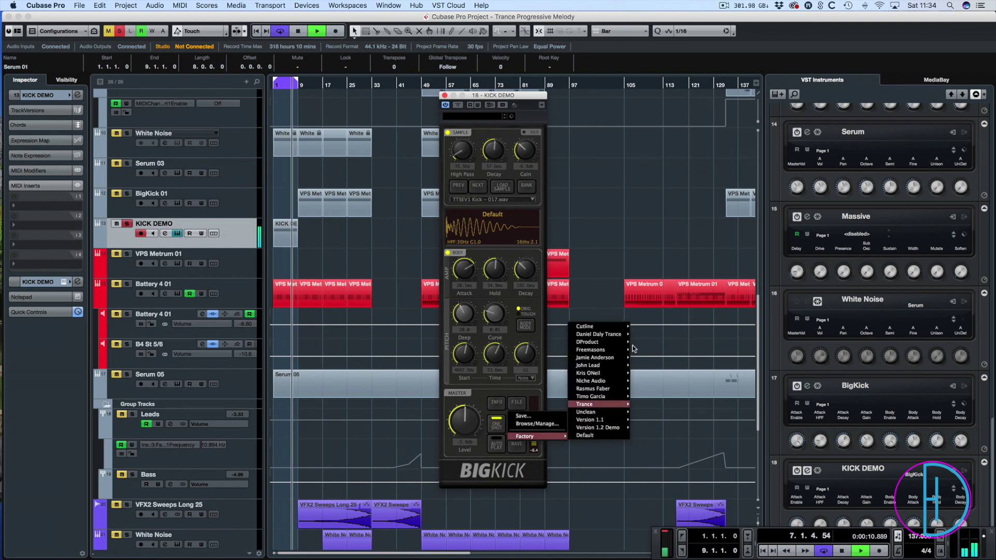
mouse_move(617, 404)
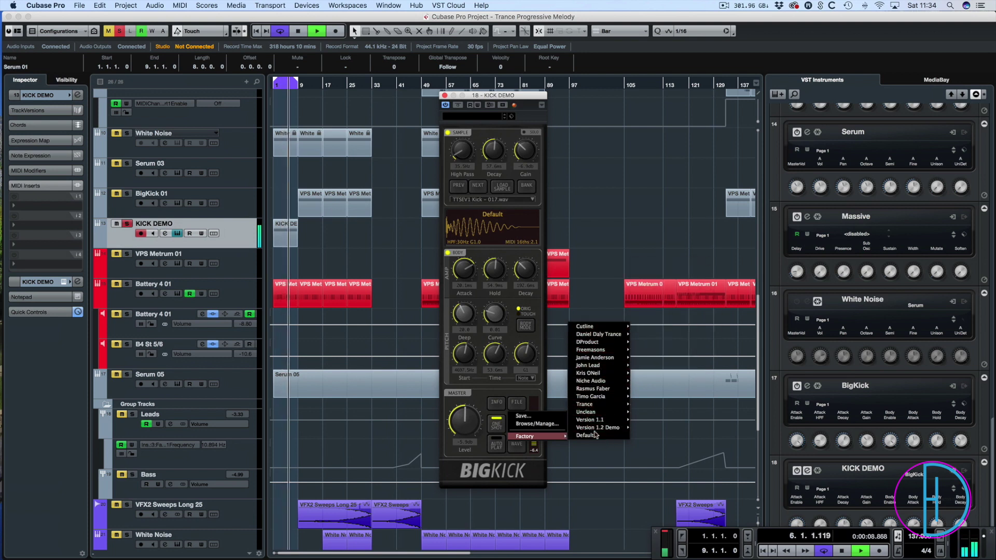
mouse_move(567, 418)
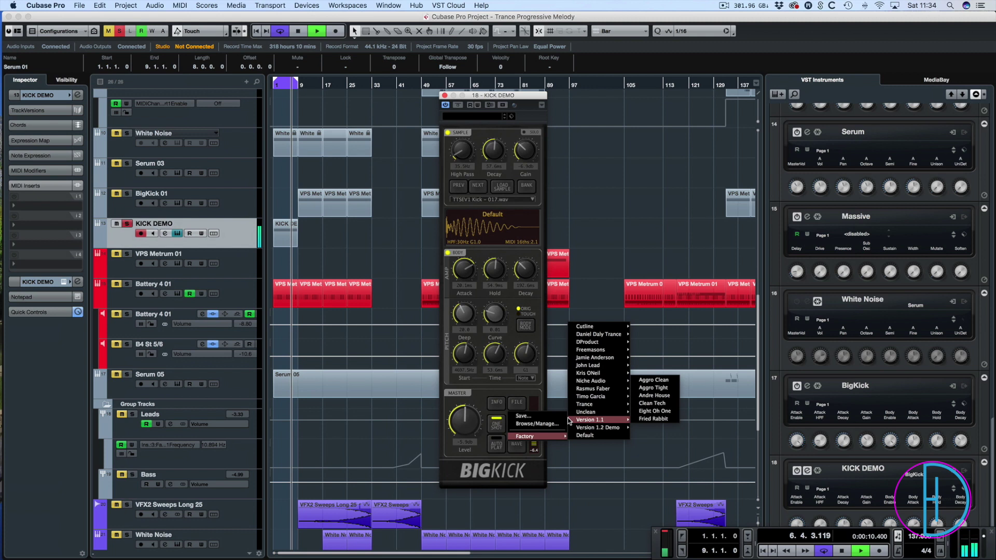
left_click(510, 388)
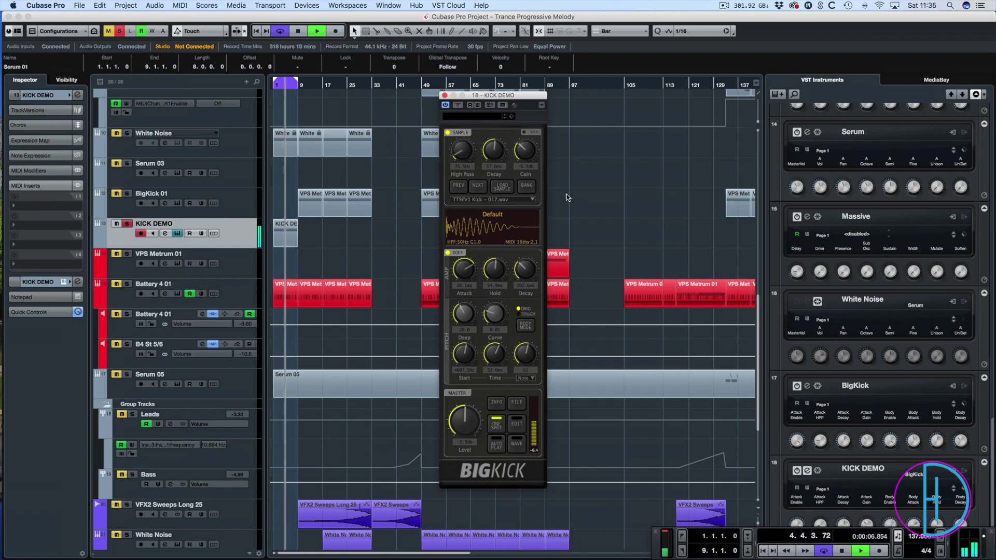
left_click_drag(510, 97, 489, 113)
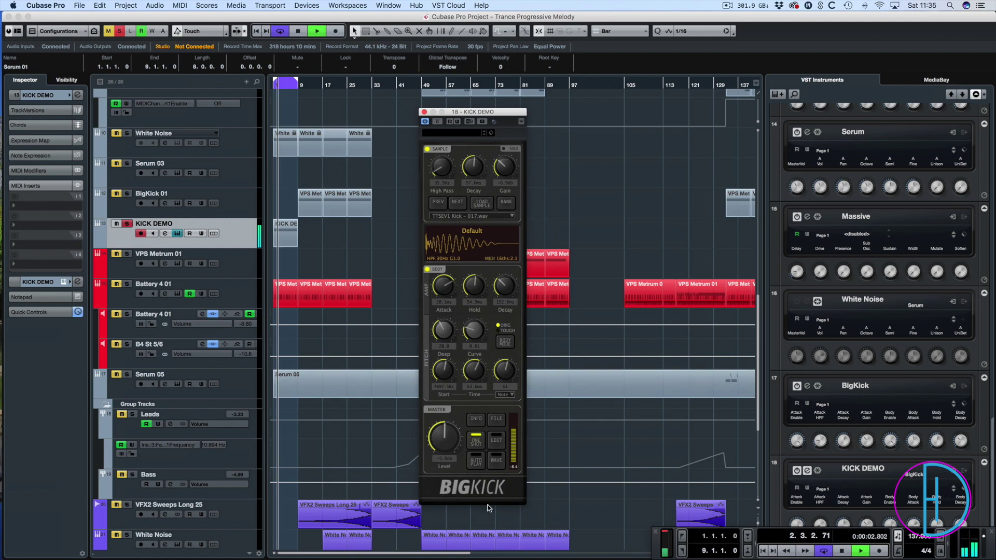
left_click_drag(492, 112, 509, 101)
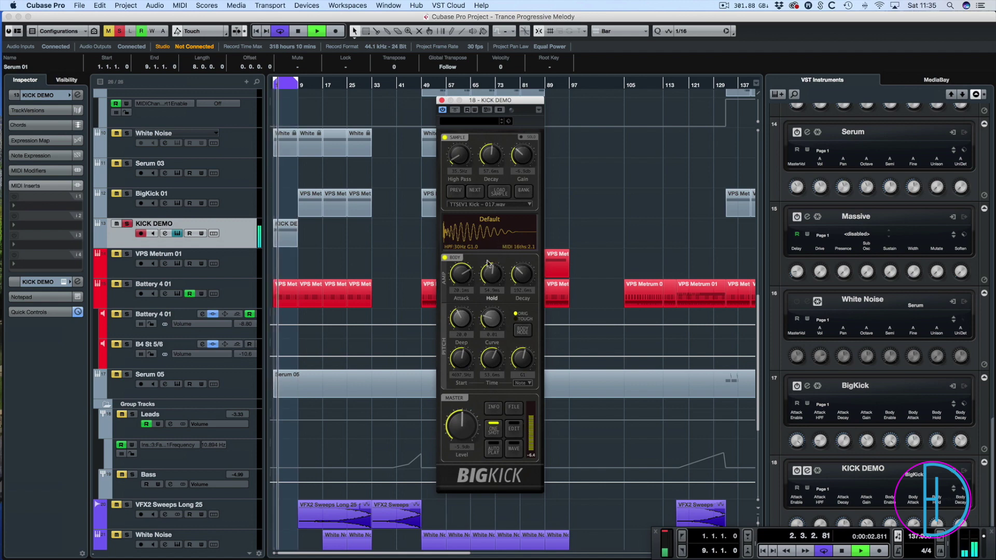
Stop playback, take the KICK DEMO track out of solo, and play the full mix from bar 1
key("space")
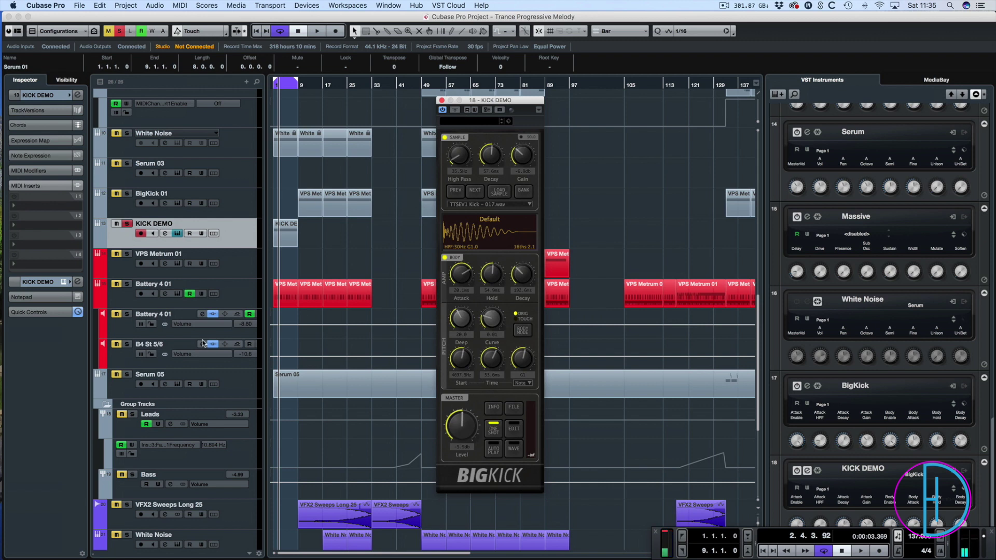
left_click(128, 224)
left_click(372, 239)
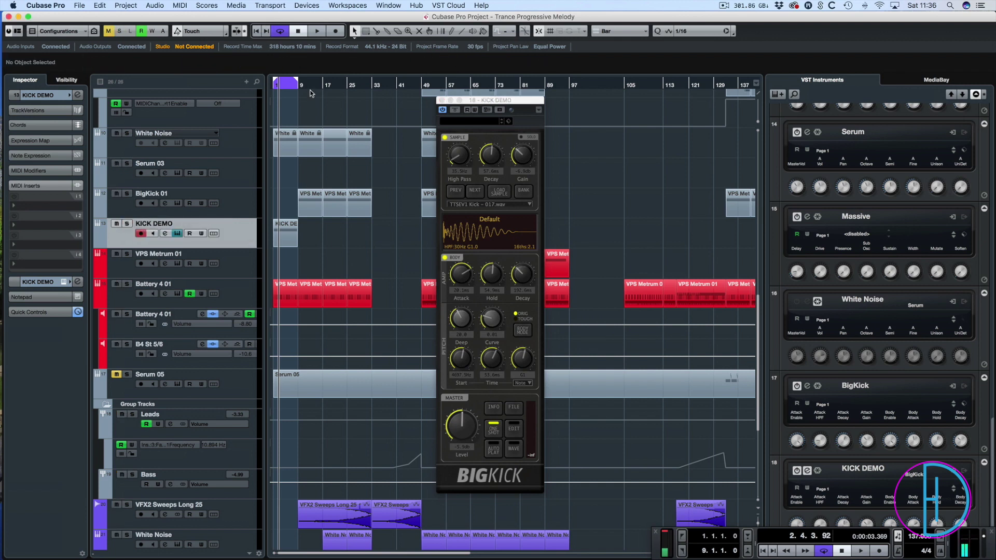
left_click(274, 84)
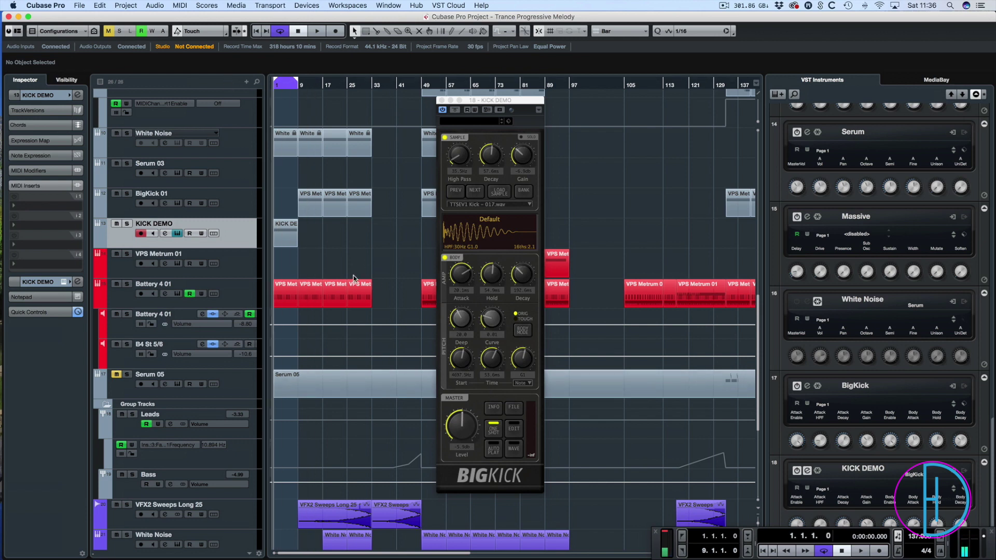
key("space")
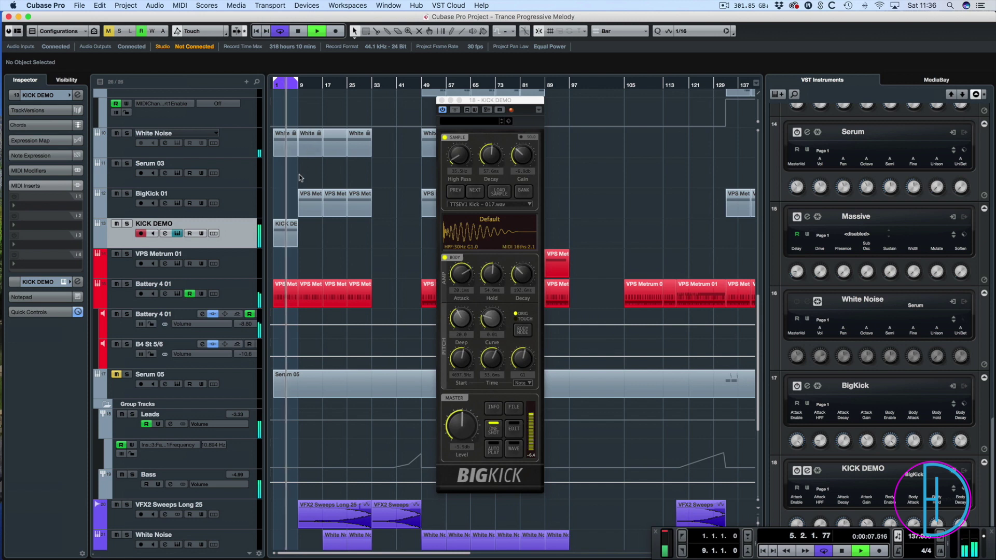
Loop the first BigKick 01 clip, bars 9 to 17, and briefly audition that track's kick in the full mix
key("space")
key("p")
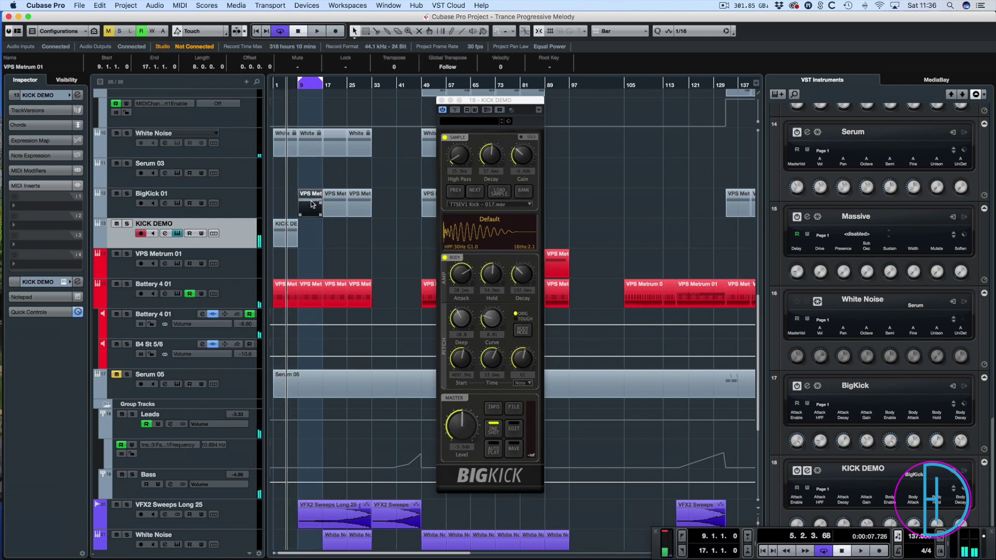
key("space")
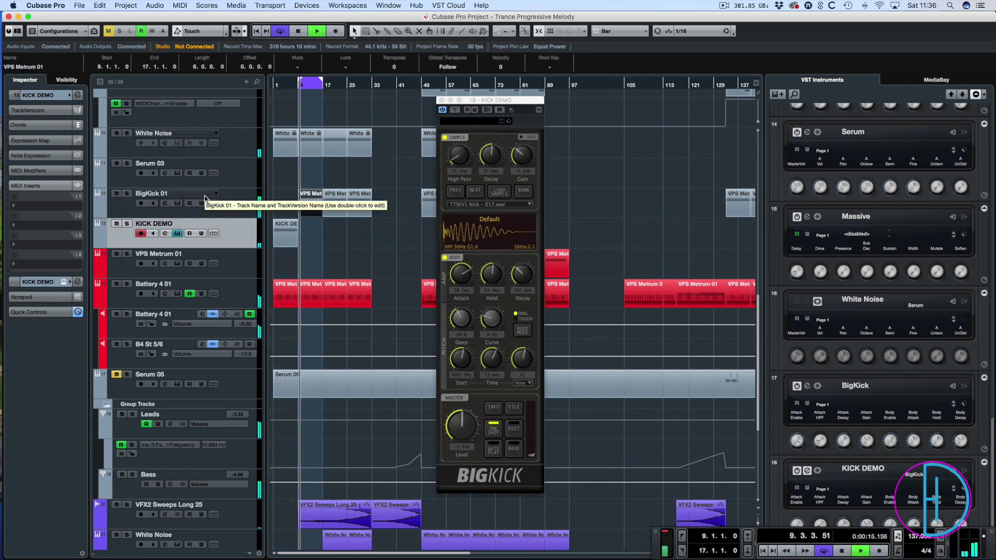
key("space")
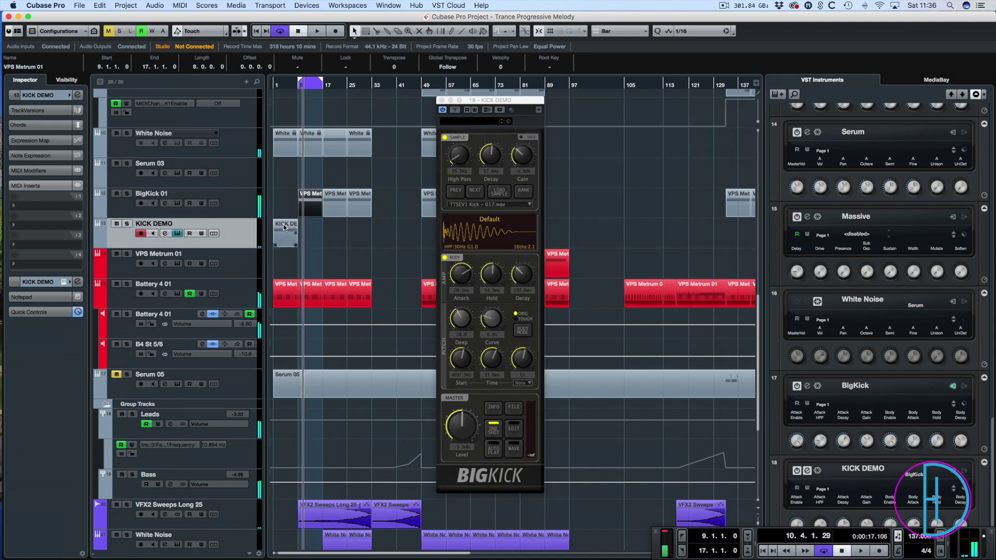
Loop the KICK DEMO clip within the full mix and shorten the kick body's Attack while it plays
left_click(284, 227)
key("p")
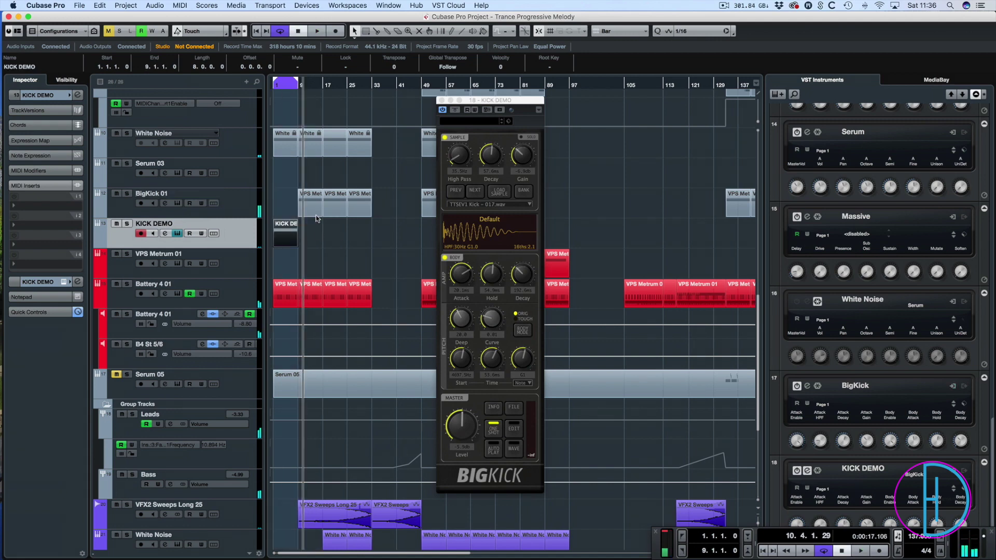
key("space")
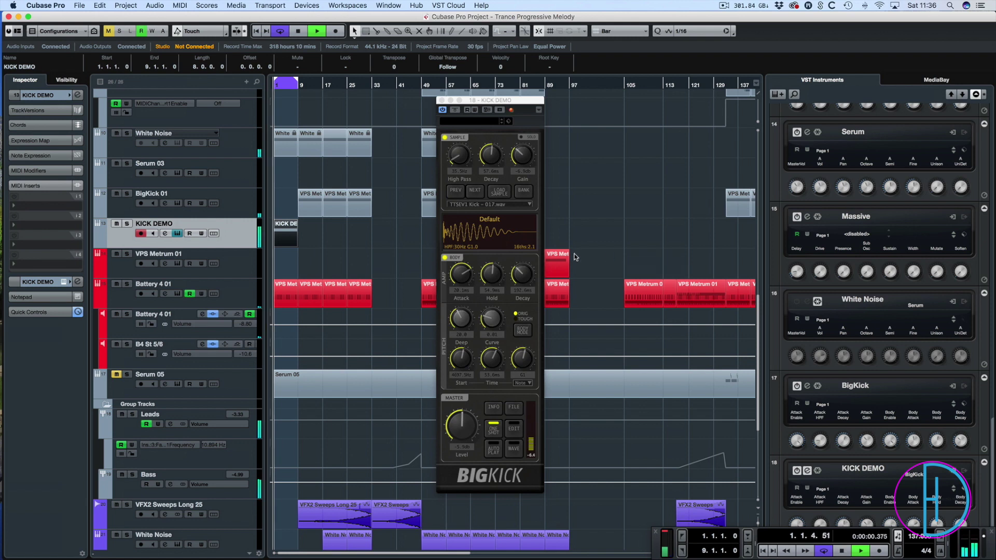
left_click_drag(461, 274, 469, 322)
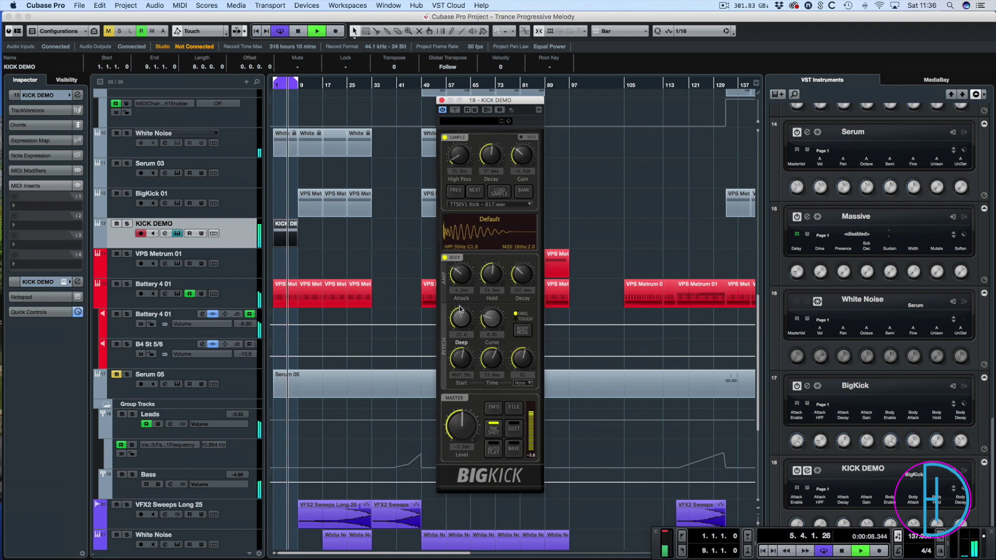
Adjust the kick body's pitch Start, and raise Body Gain to about 0.2 dB among the Edit controls
mouse_move(461, 381)
left_mouse_down()
mouse_move(462, 399)
mouse_move(463, 378)
left_mouse_up()
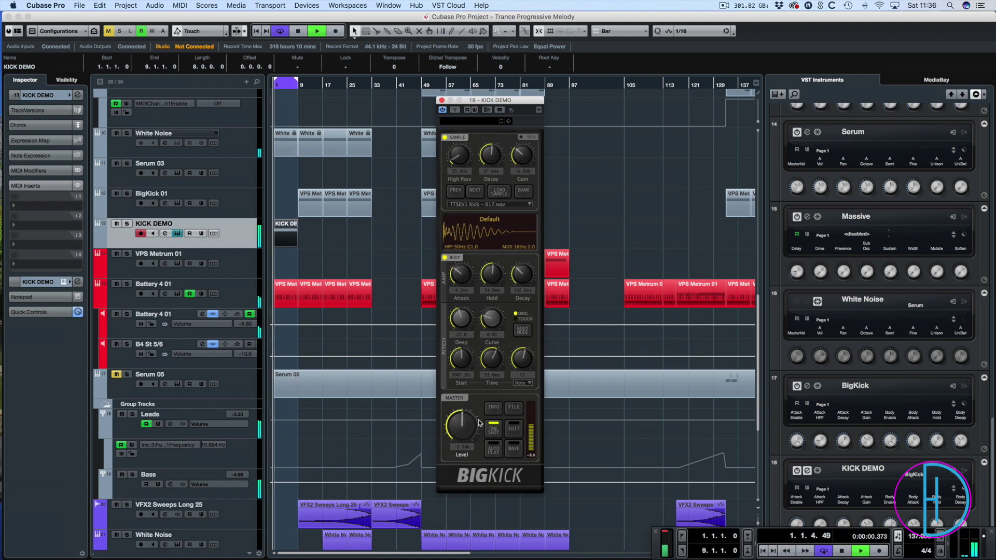
left_click(513, 432)
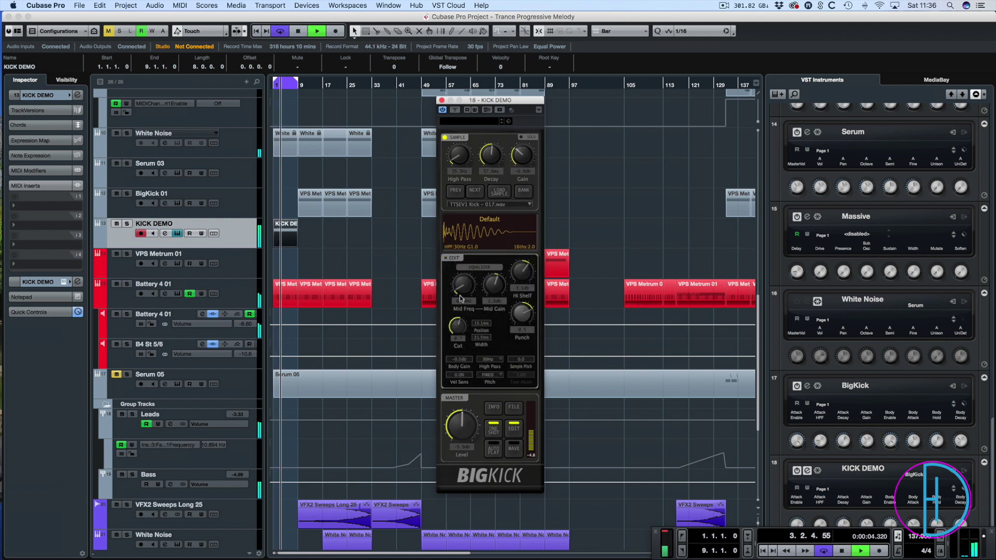
left_click(456, 360)
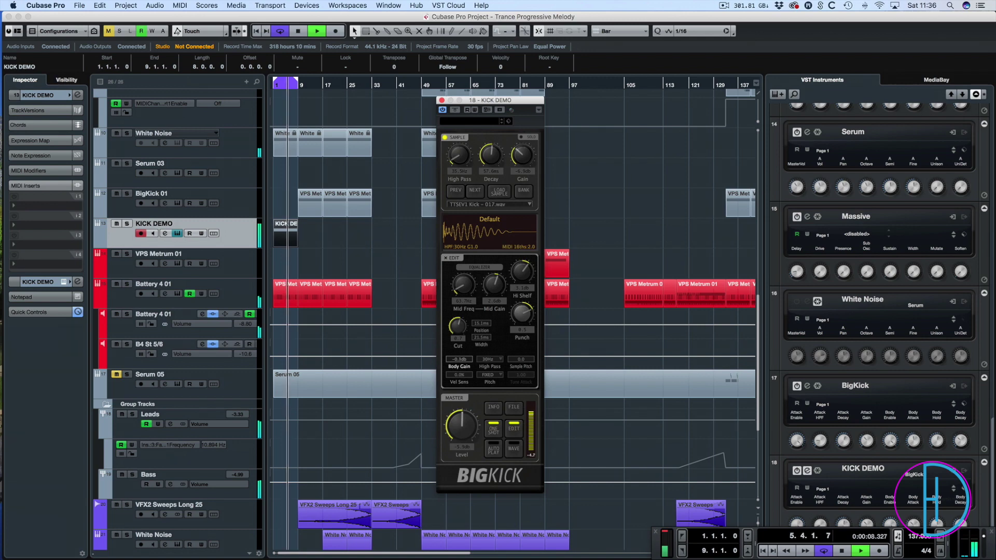
left_click_drag(456, 359, 530, 387)
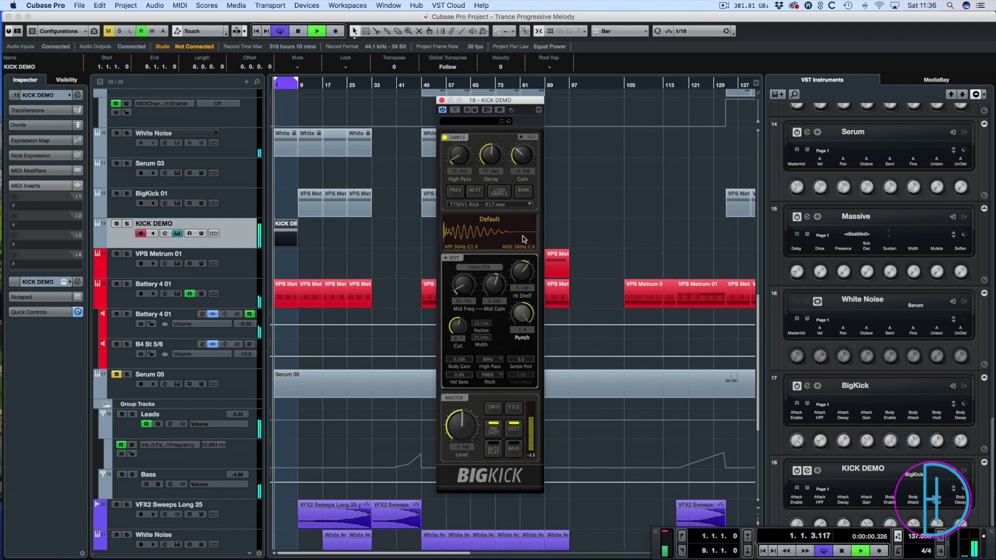
Adjust the kick's Punch and master Level during playback, and dismiss the plugin window
left_click_drag(528, 311, 531, 336)
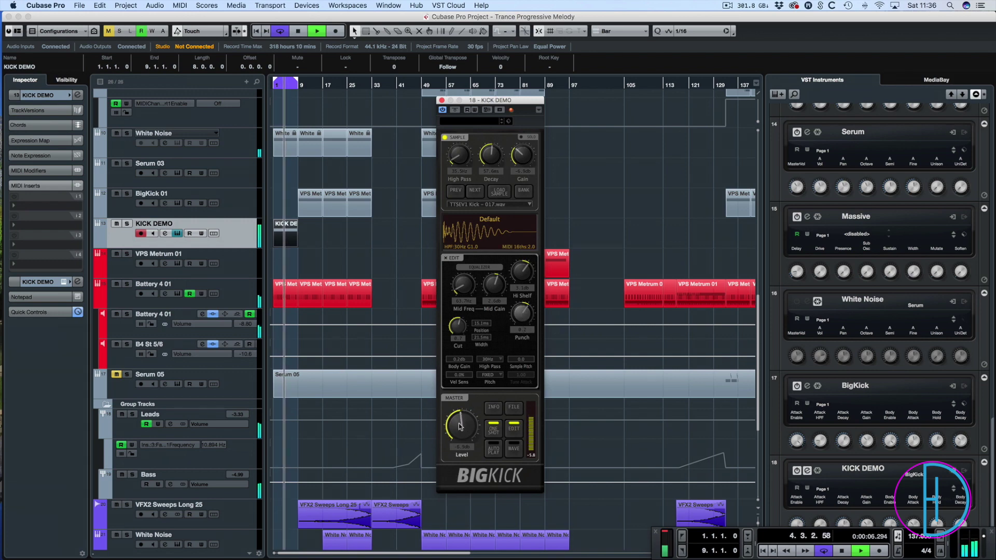
left_click_drag(460, 426, 460, 428)
left_click(380, 240)
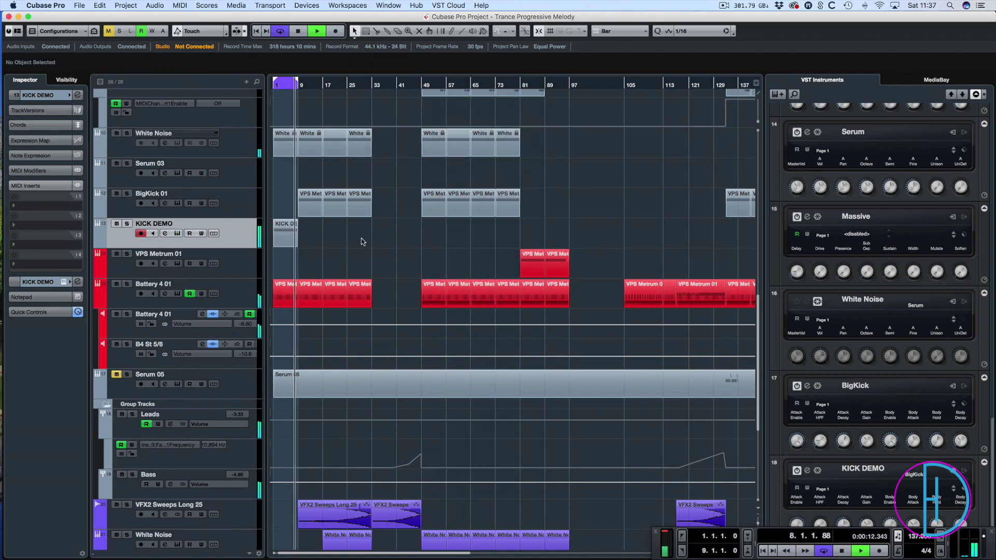
Clear the loop range, compare the KICK DEMO and BigKick 01 clips by playing the mix from bar 1, and stop playback
left_click(299, 83)
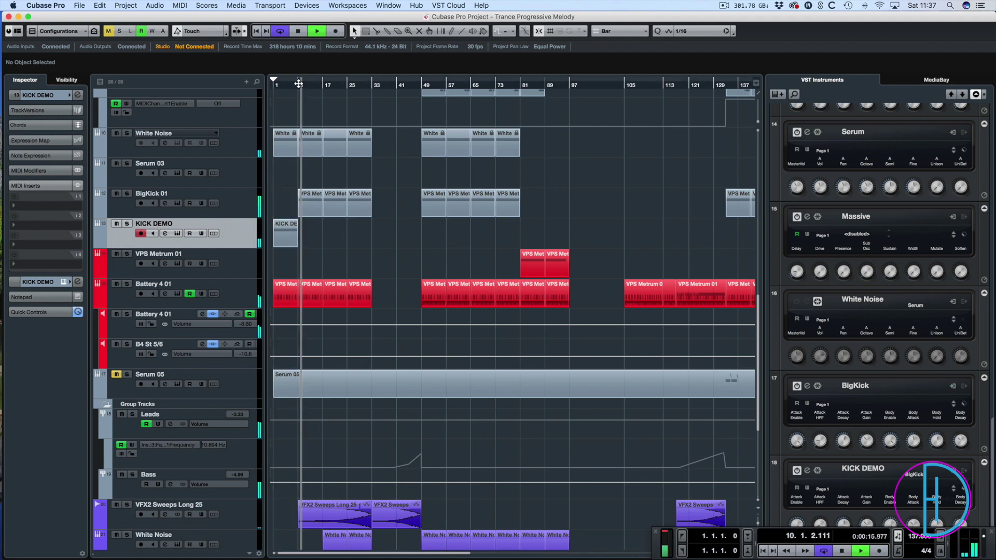
key("Home")
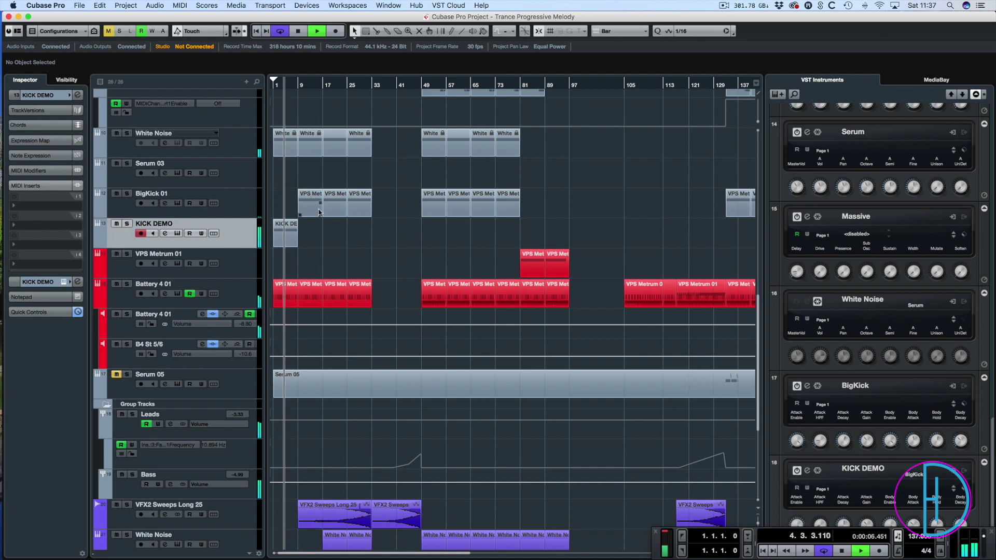
left_click_drag(283, 202, 393, 207)
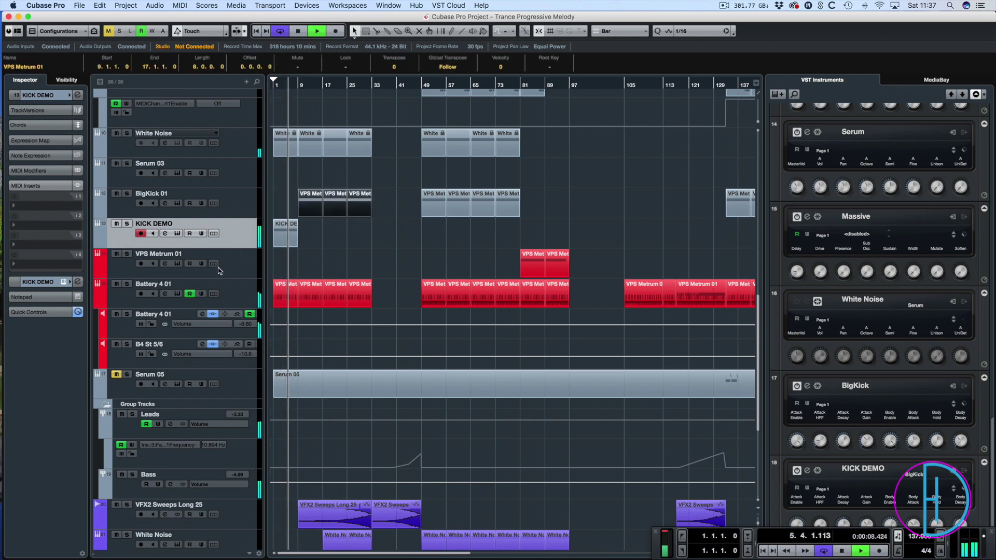
left_click(279, 260)
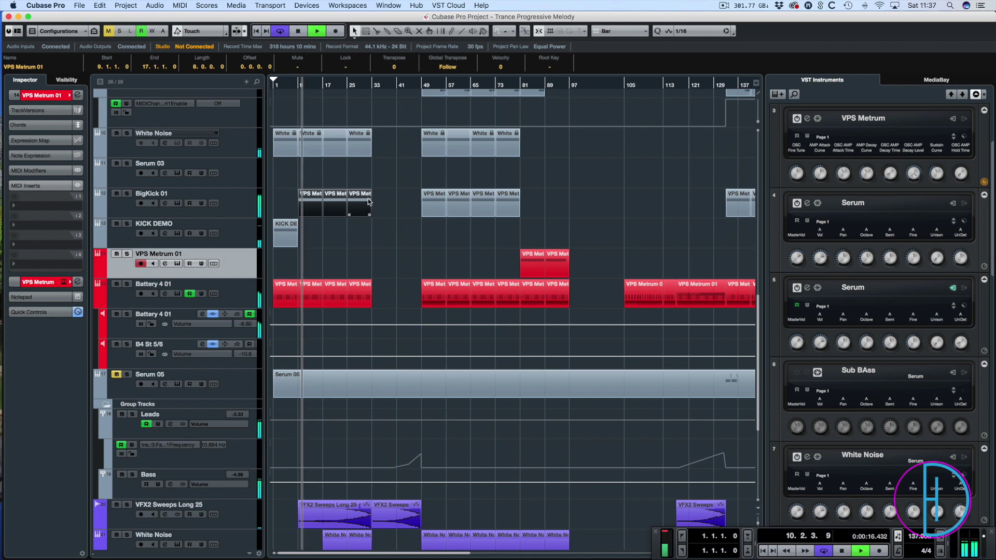
left_click(259, 238)
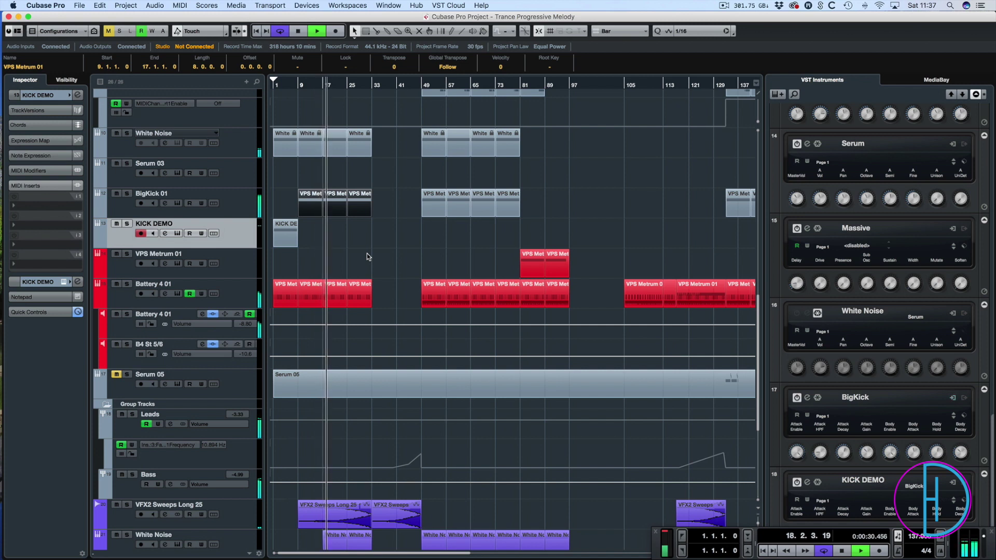
key("g")
key("g")
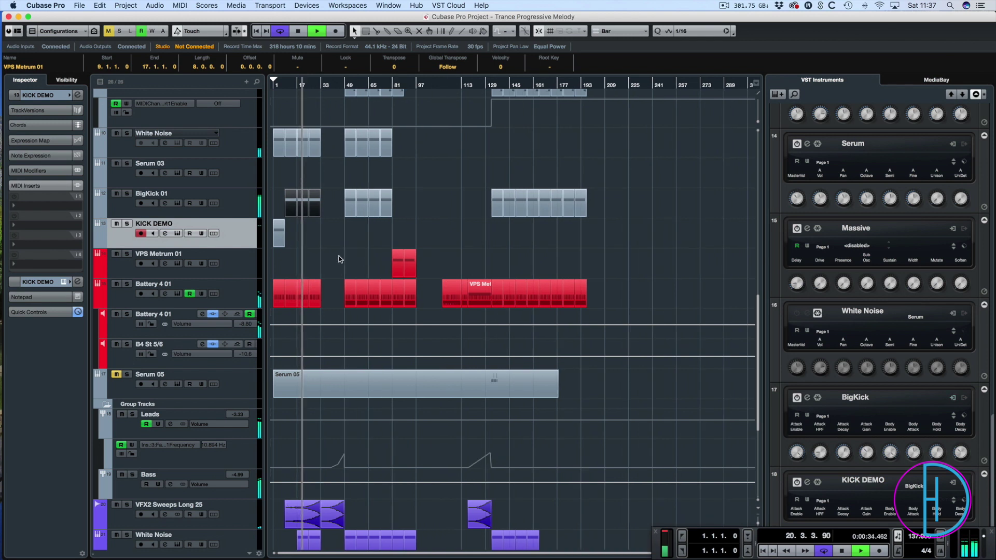
key("space")
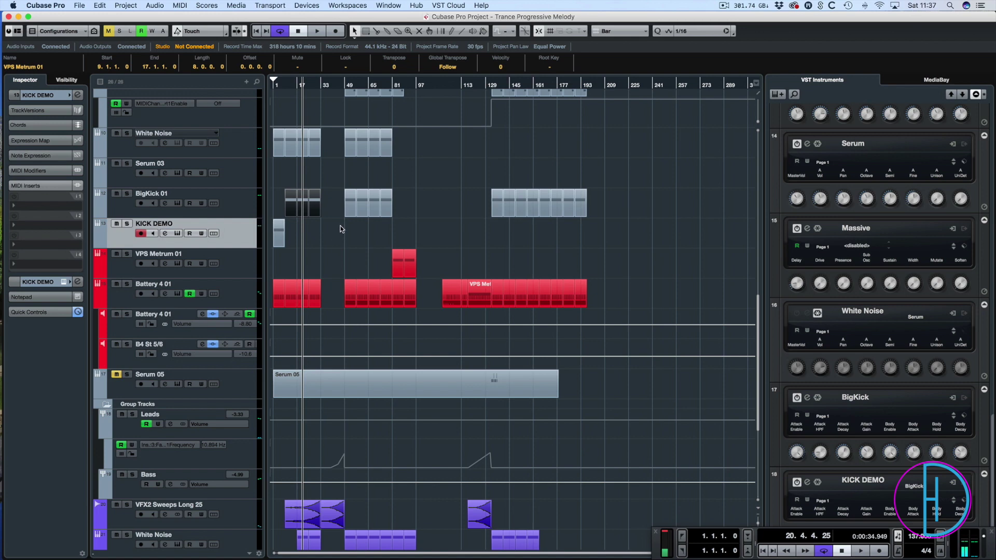
Look over the whole arrangement, from the Serum lead tracks down to the FX channels and back
scroll(341, 229, "up", 10)
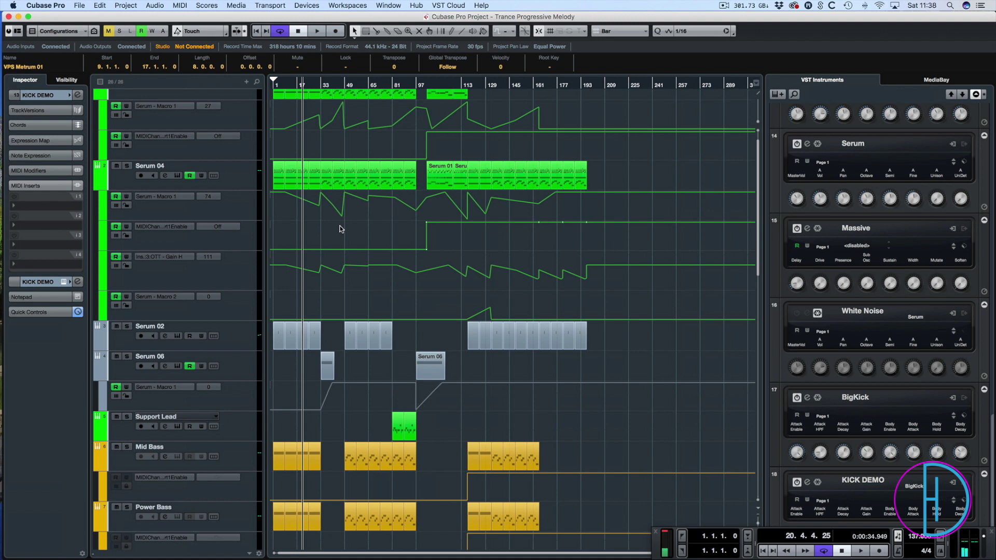
key("h")
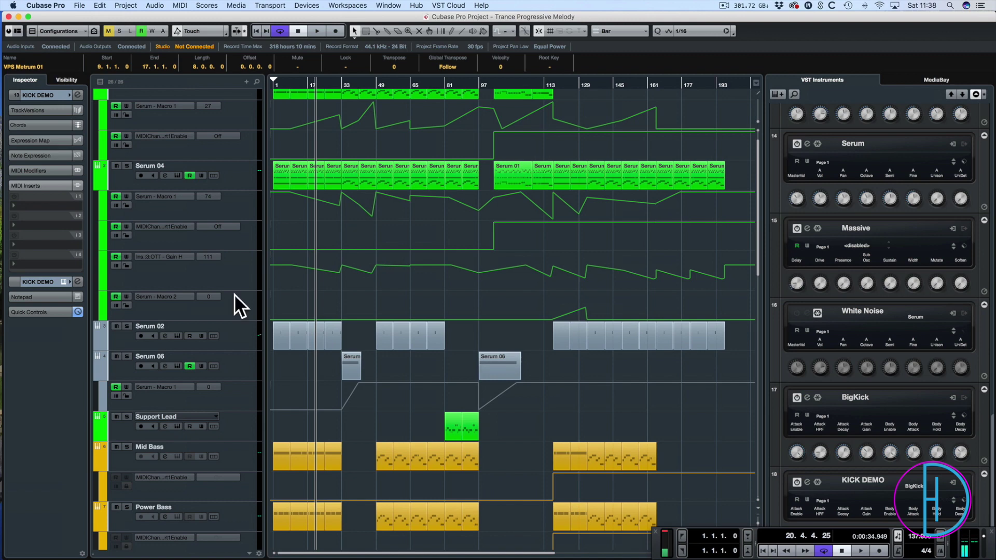
scroll(428, 250, "down", 10)
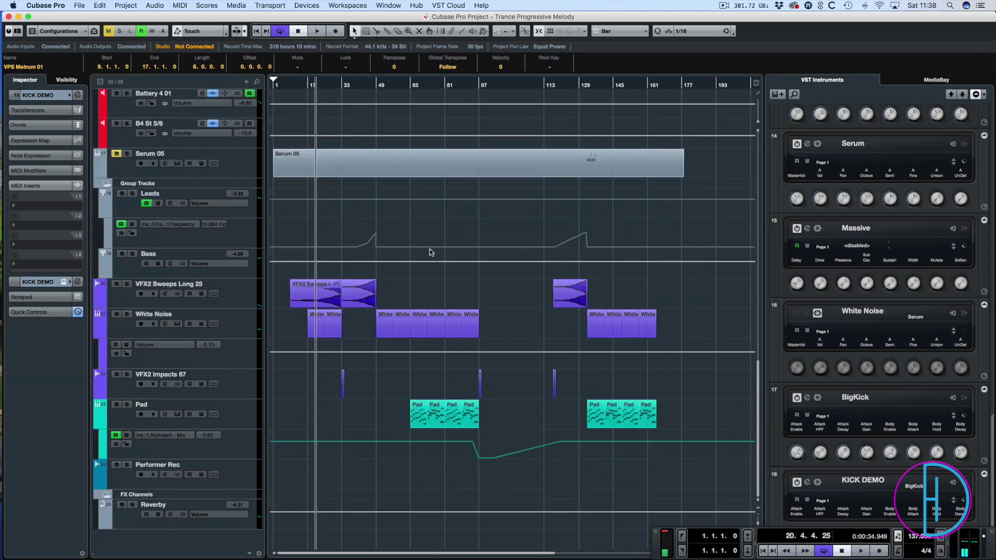
scroll(432, 251, "up", 10)
scroll(435, 254, "right", 3)
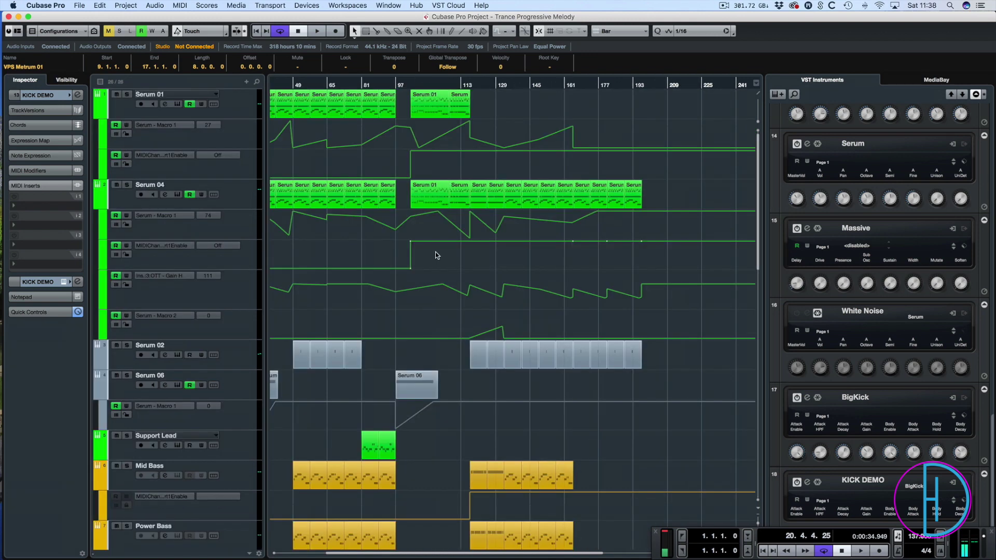